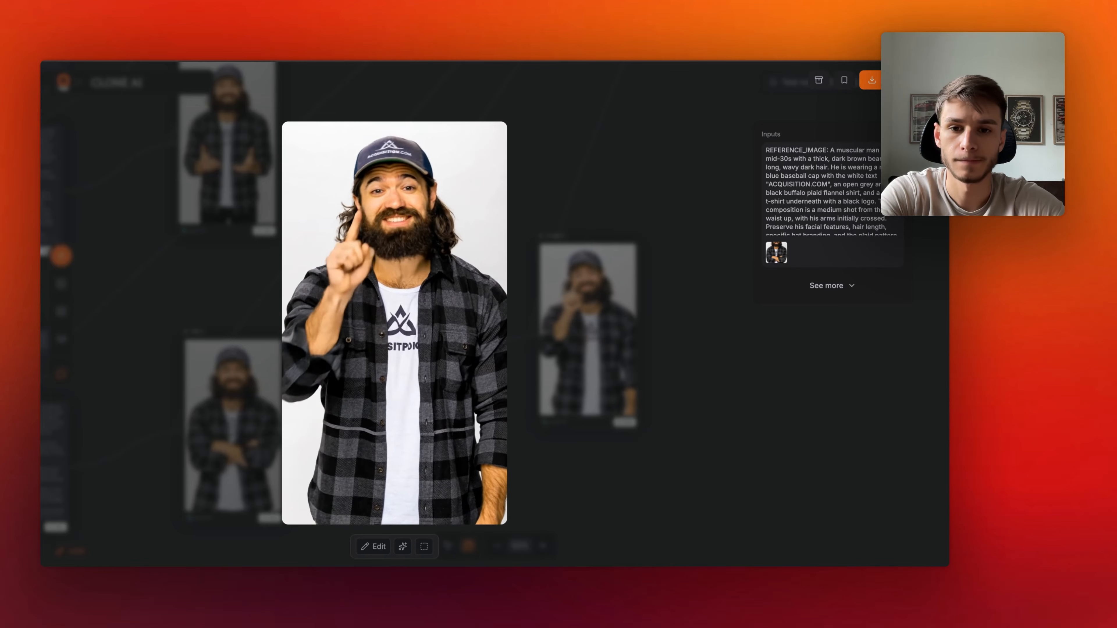
- Close the enlarged frame preview and survey the lower part of the workflow with its video nodes
click(705, 199)
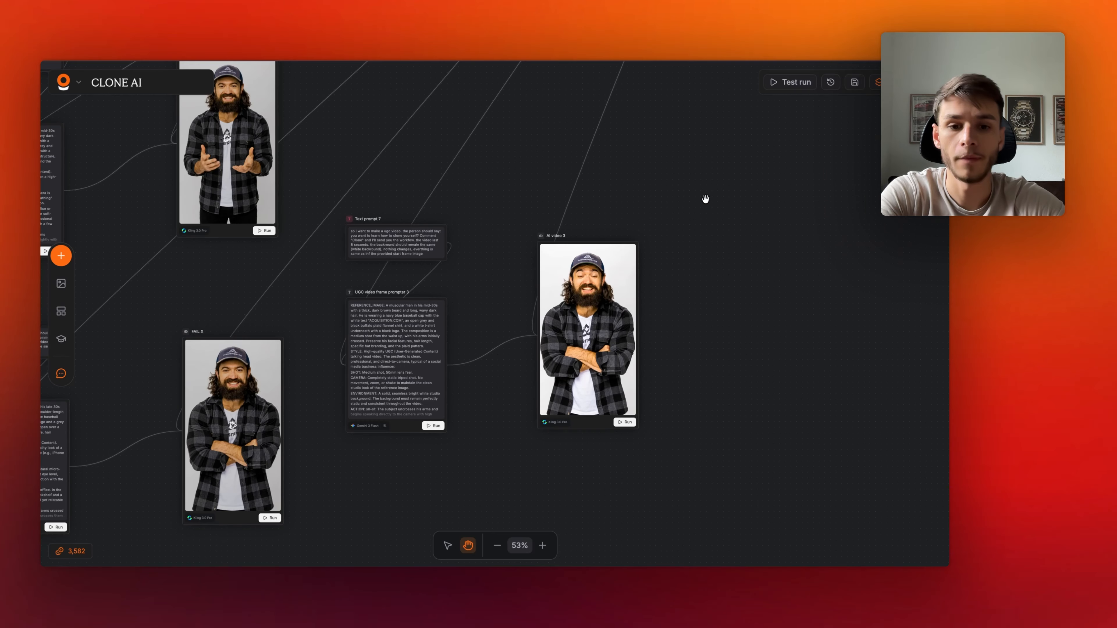
scroll(672, 230, down, 5)
scroll(400, 387, up, 1)
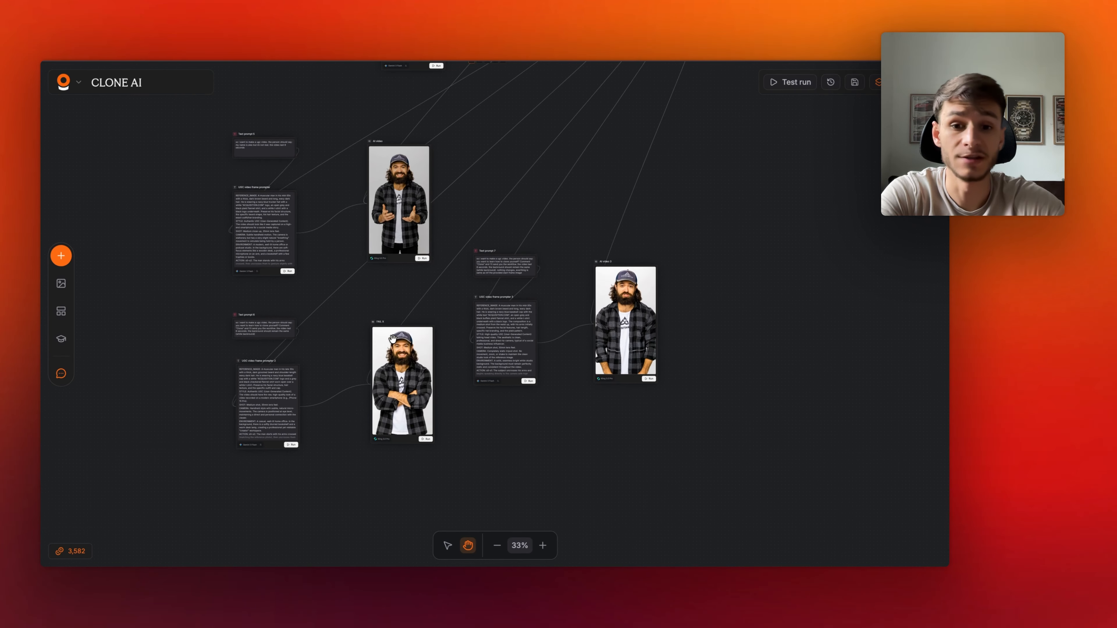
scroll(394, 343, up, 2)
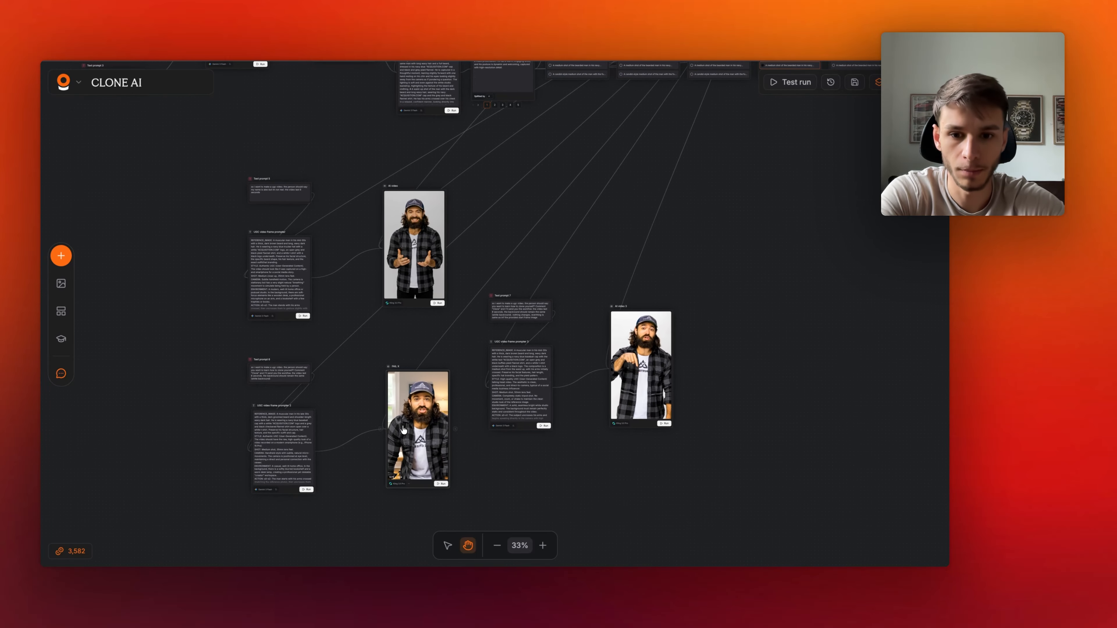
scroll(494, 302, up, 10)
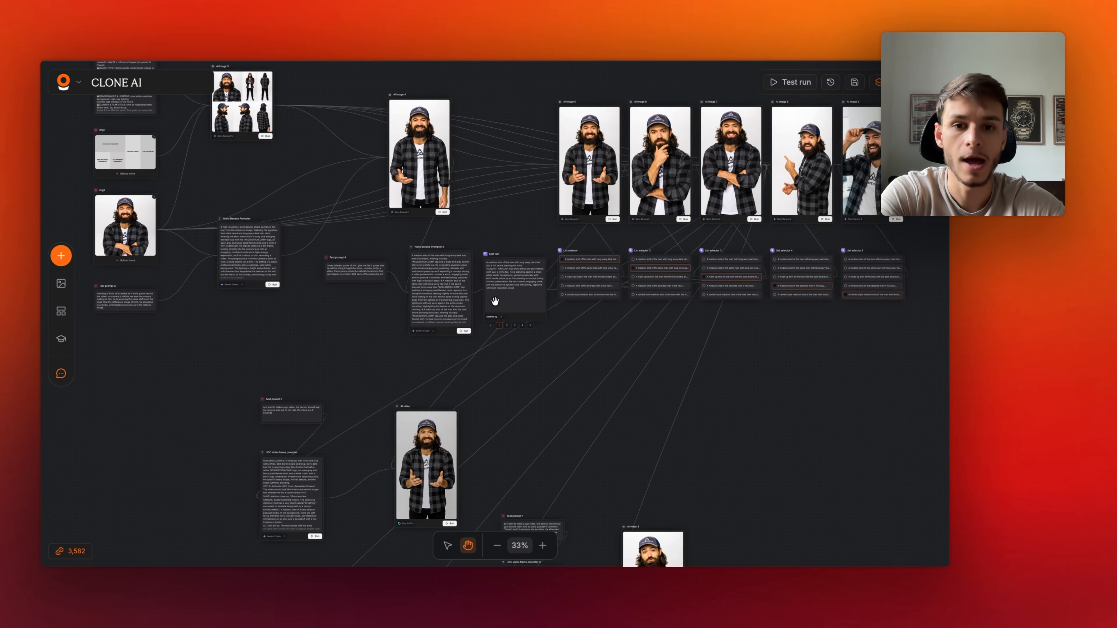
- Survey the upper workflow section of reference images, AI image nodes, prompters and list selectors
scroll(495, 301, left, 1)
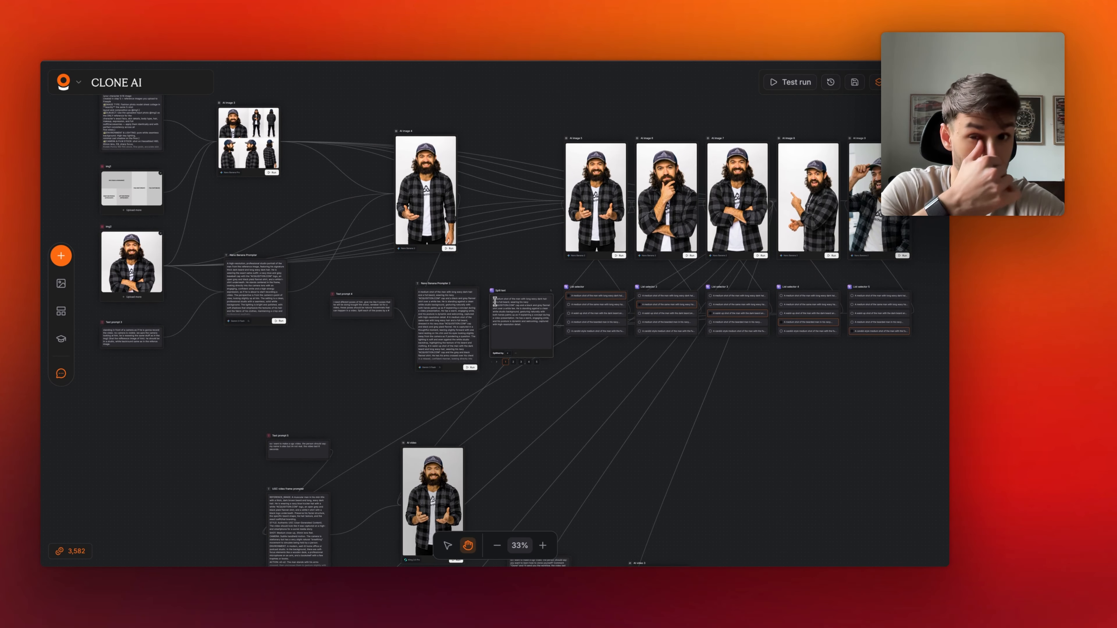
scroll(368, 294, up, 2)
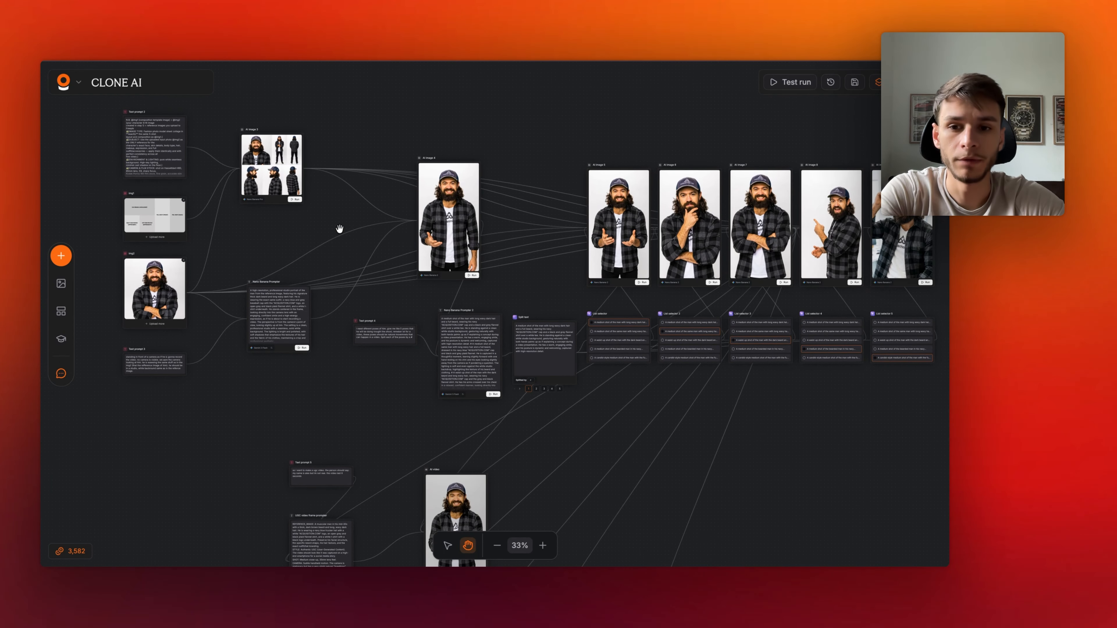
scroll(339, 228, up, 3)
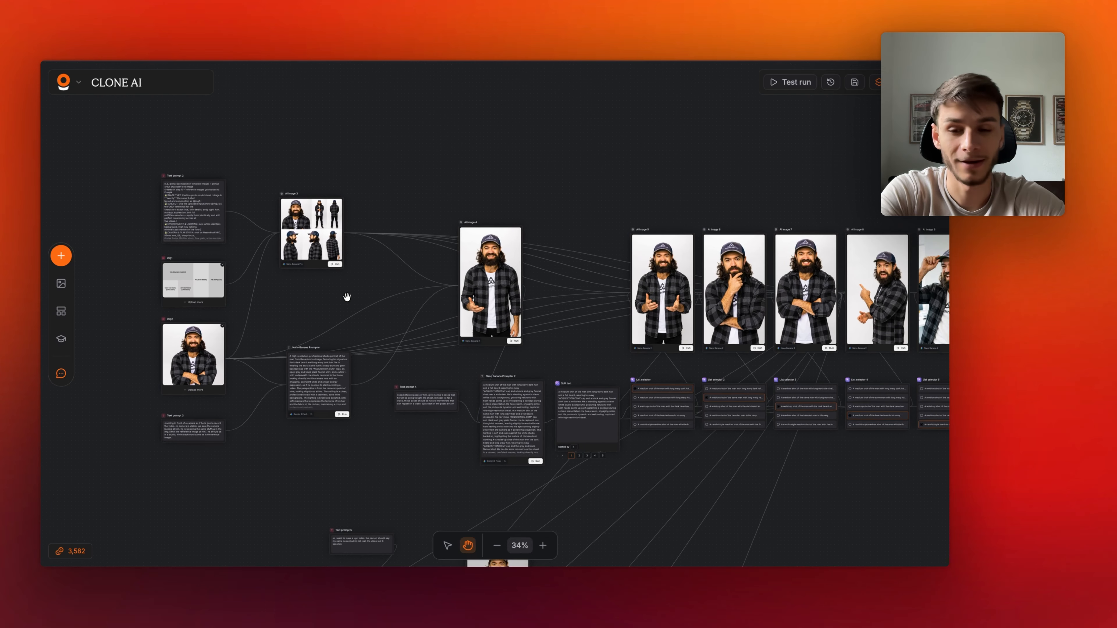
scroll(347, 297, up, 5)
scroll(347, 297, down, 7)
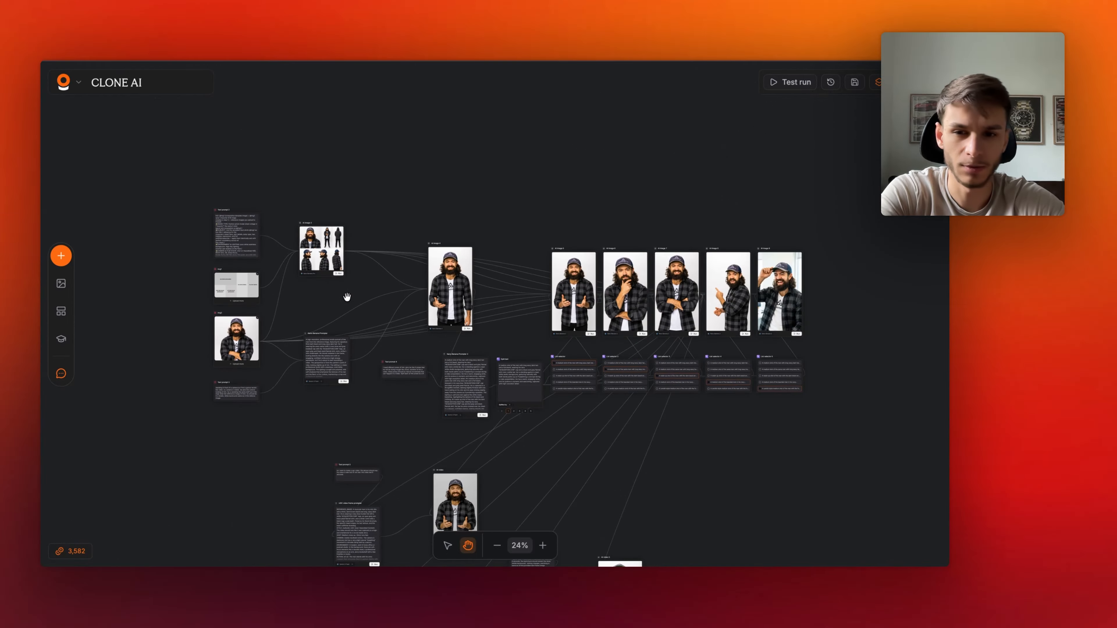
scroll(347, 297, up, 5)
scroll(347, 297, down, 3)
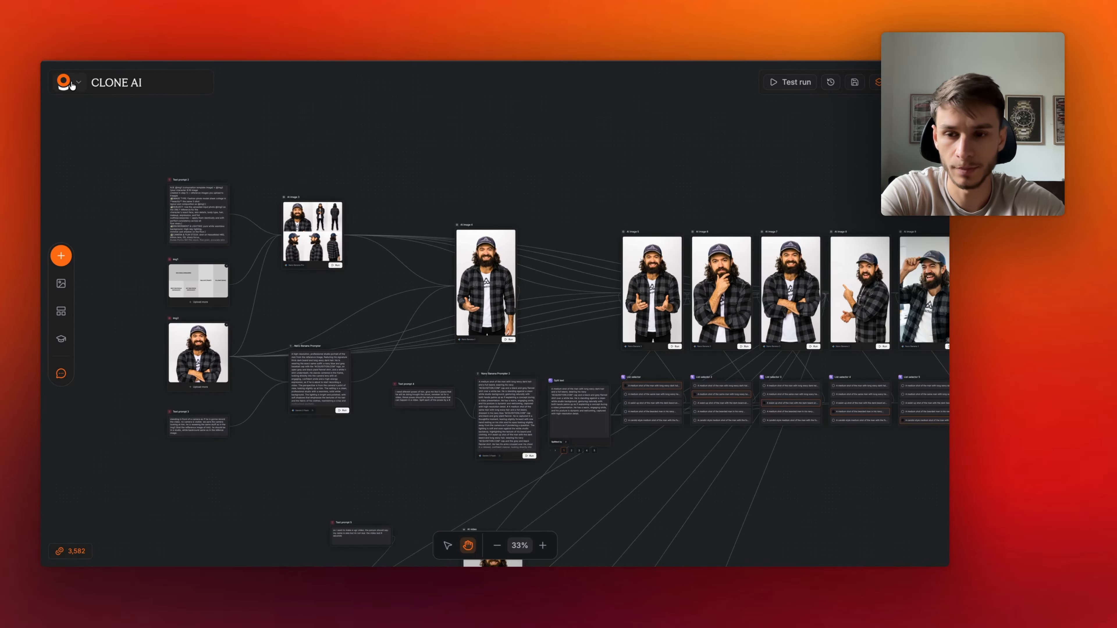
scroll(281, 249, down, 4)
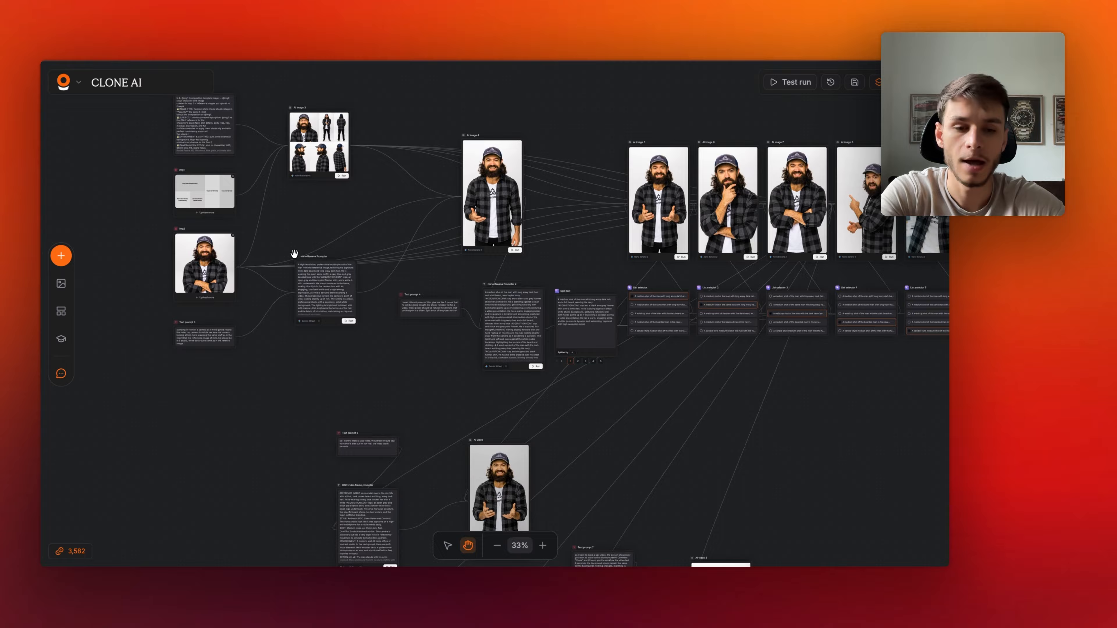
scroll(294, 260, down, 2)
scroll(294, 260, right, 5)
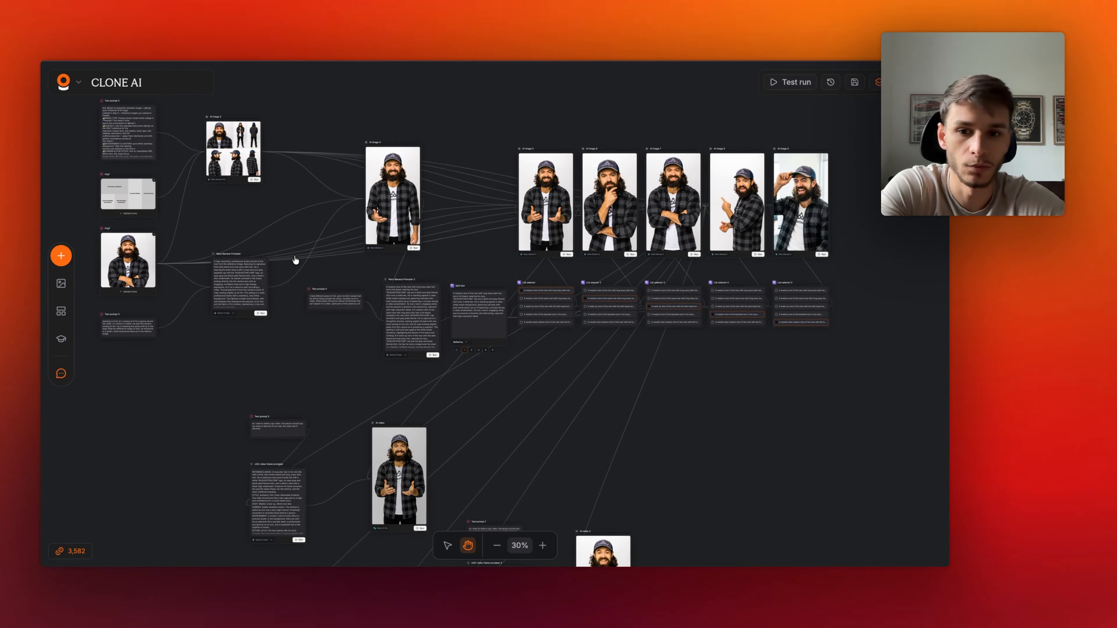
scroll(320, 254, up, 2)
scroll(320, 254, left, 3)
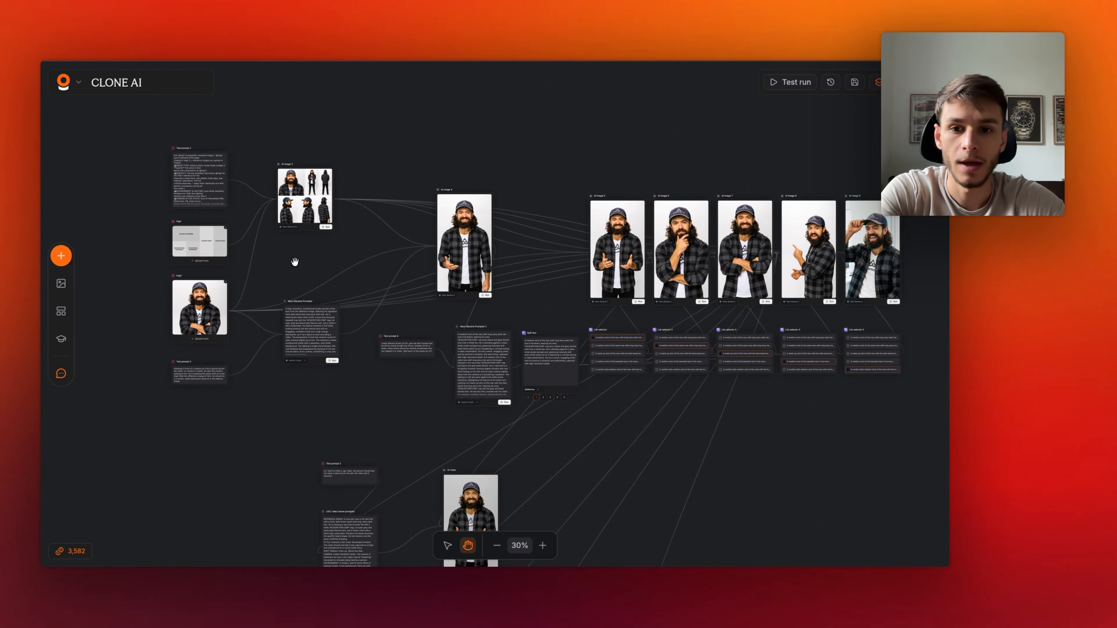
scroll(295, 261, up, 5)
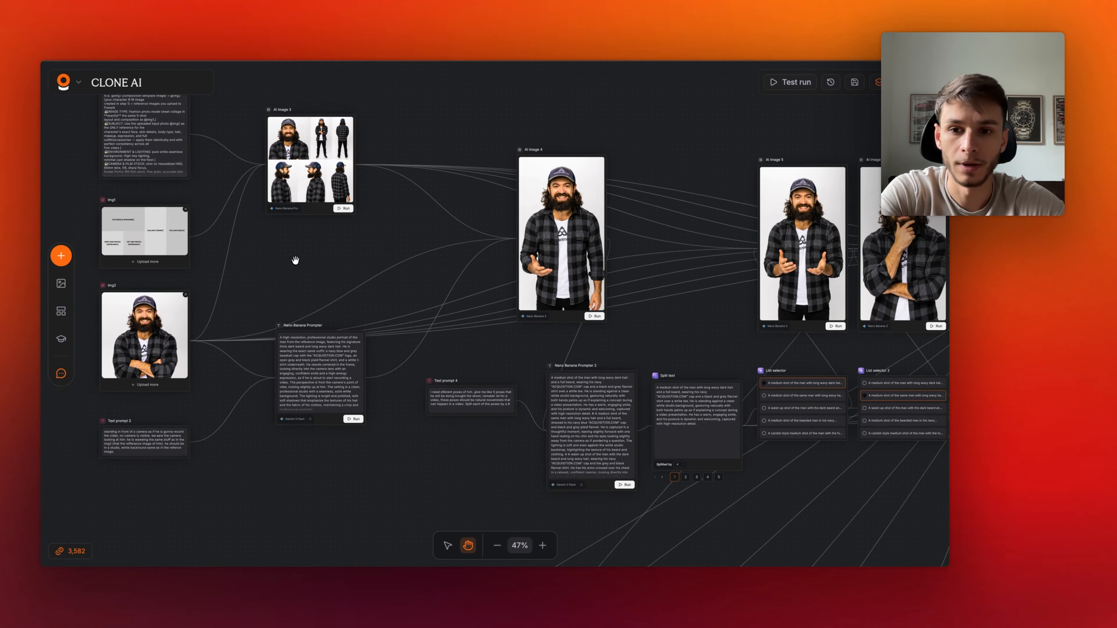
scroll(295, 260, up, 2)
scroll(295, 260, left, 2)
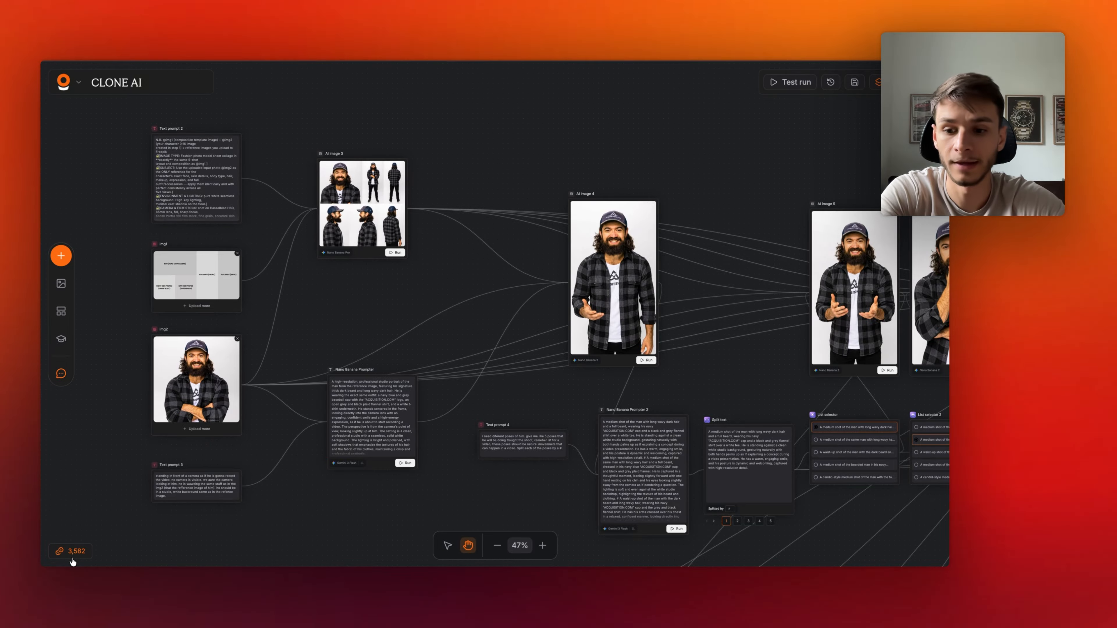
scroll(369, 344, up, 4)
scroll(368, 344, right, 3)
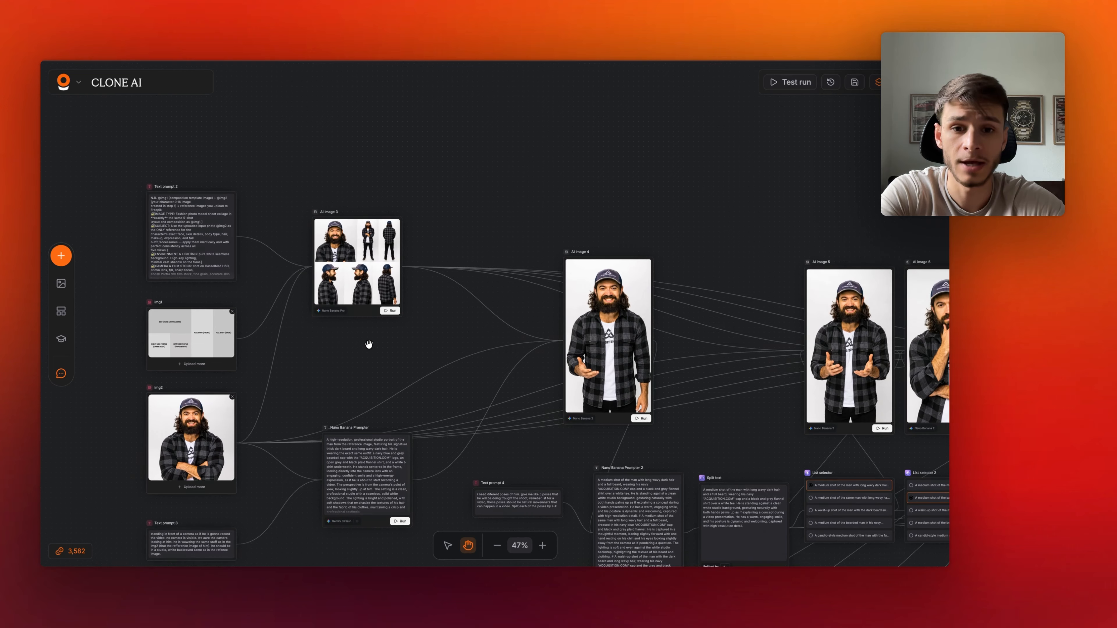
scroll(369, 344, down, 5)
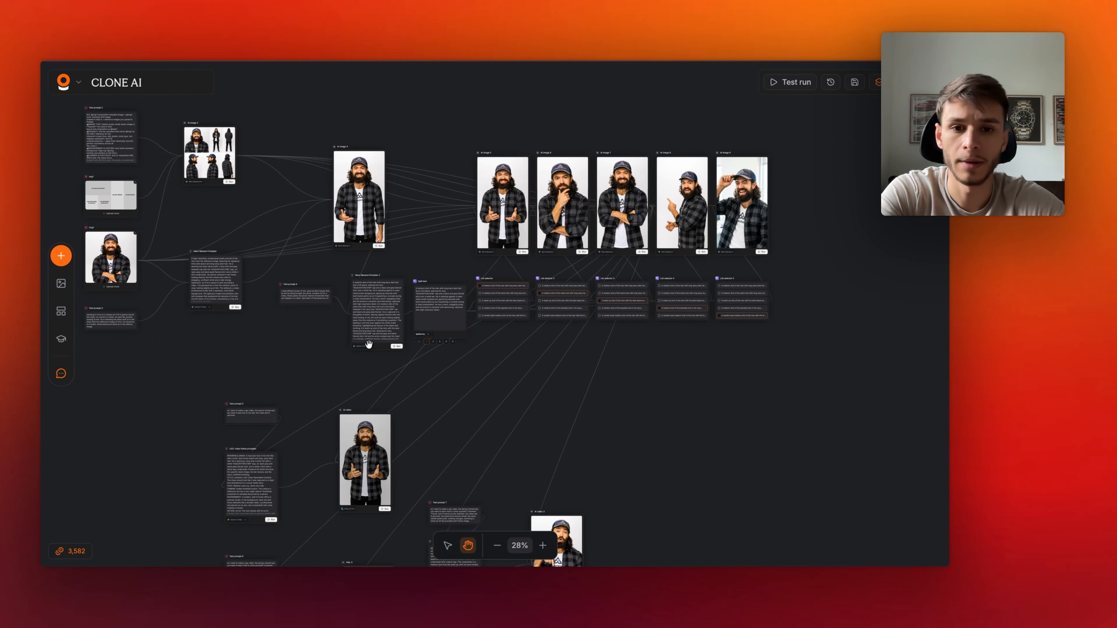
scroll(368, 344, up, 3)
scroll(368, 344, left, 5)
scroll(369, 344, down, 1)
scroll(369, 344, left, 2)
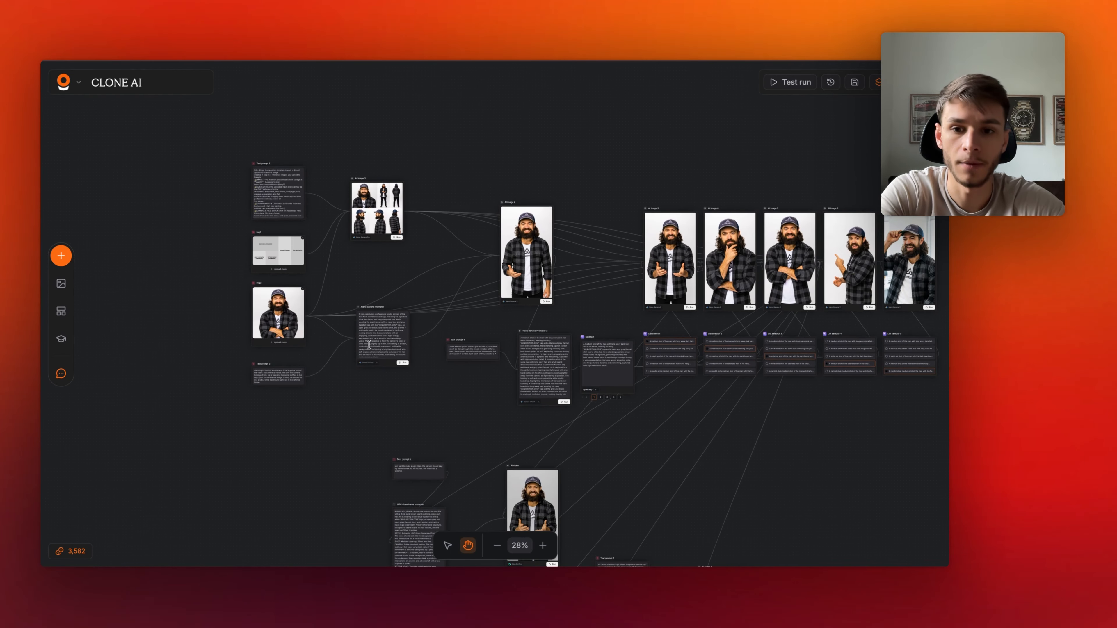
scroll(267, 240, up, 5)
- Inspect the img1 and img2 input nodes and the Nano Banana Prompter text they feed
scroll(267, 240, up, 5)
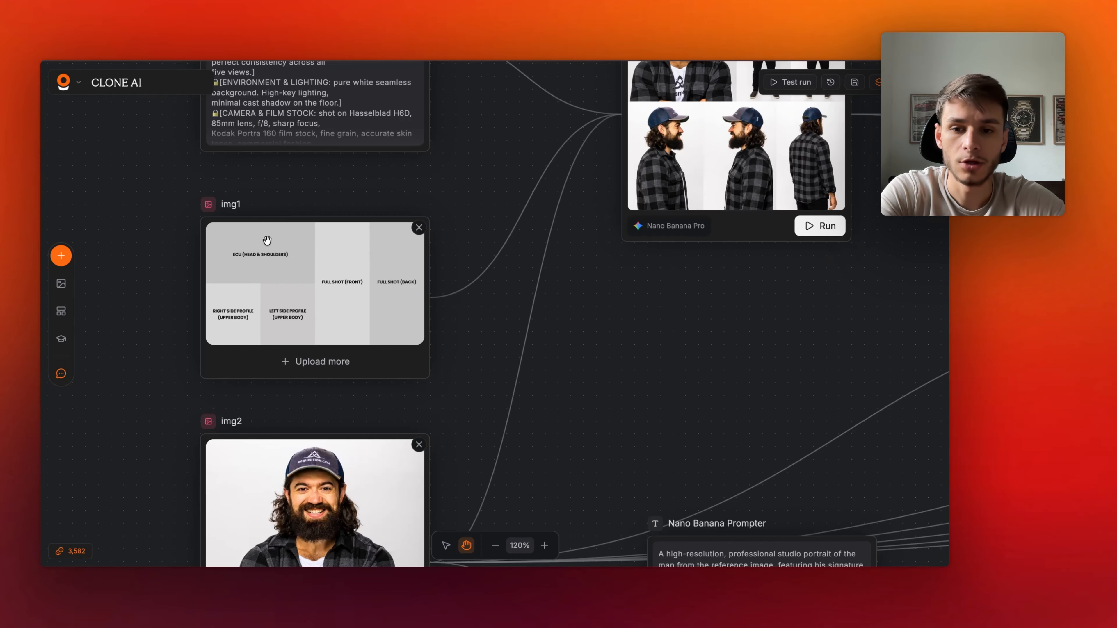
scroll(267, 240, down, 3)
scroll(268, 246, up, 1)
scroll(269, 254, down, 3)
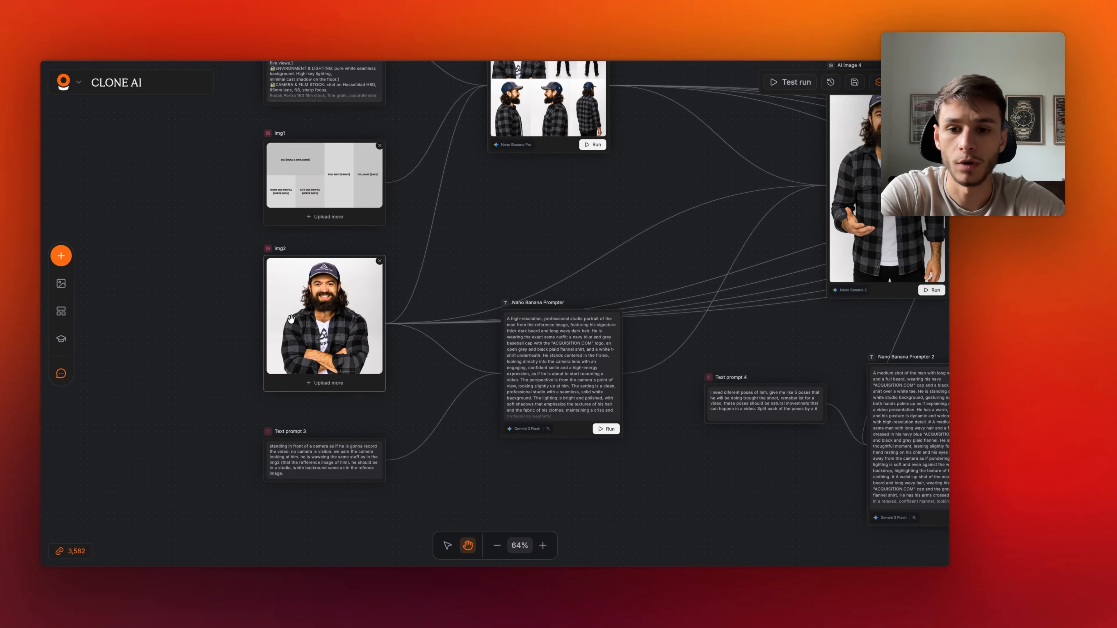
scroll(291, 319, up, 3)
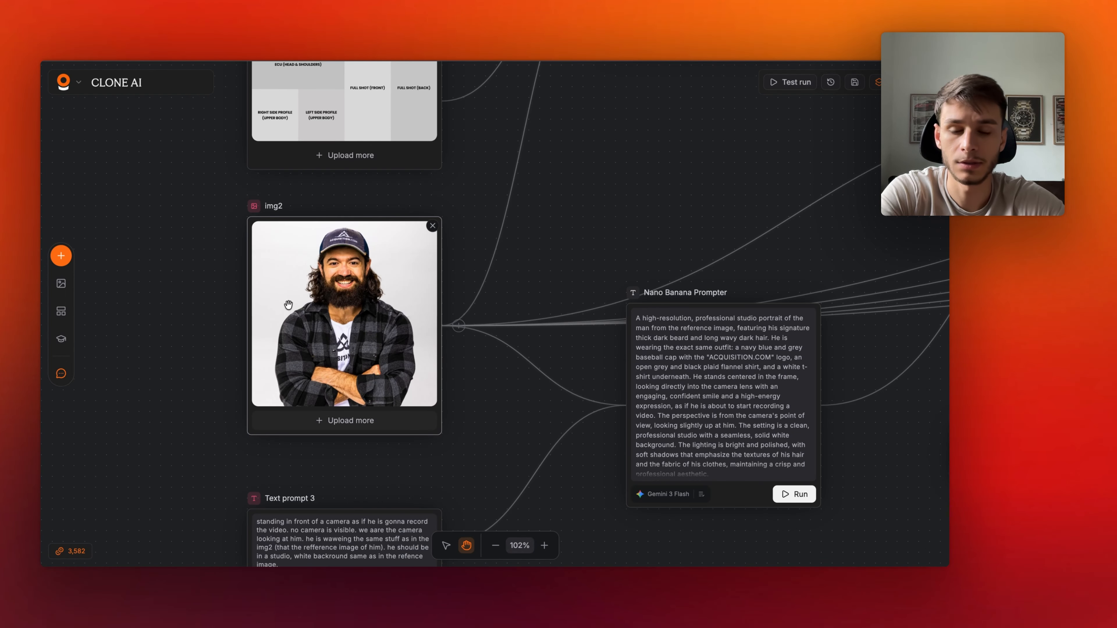
scroll(318, 362, down, 2)
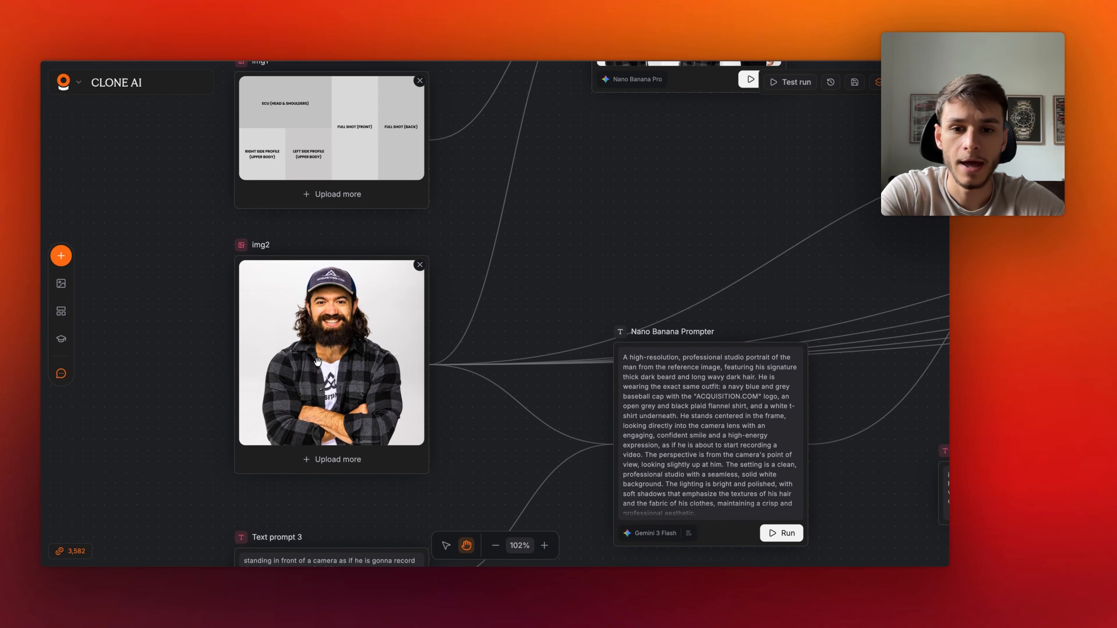
scroll(318, 362, down, 1)
scroll(318, 361, up, 3)
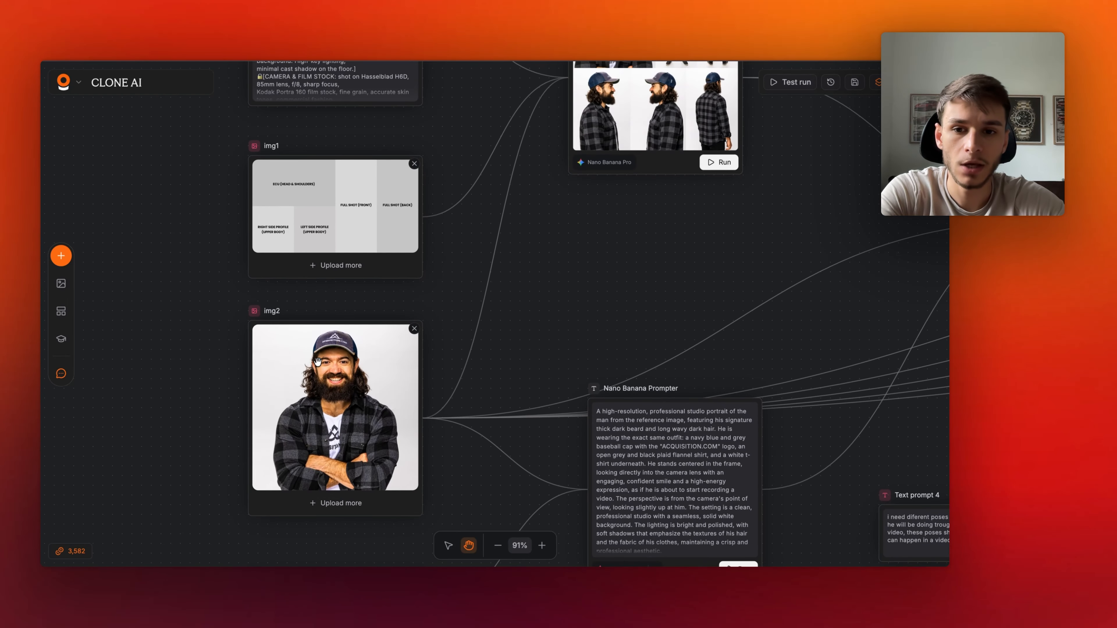
scroll(317, 362, down, 2)
scroll(317, 361, up, 8)
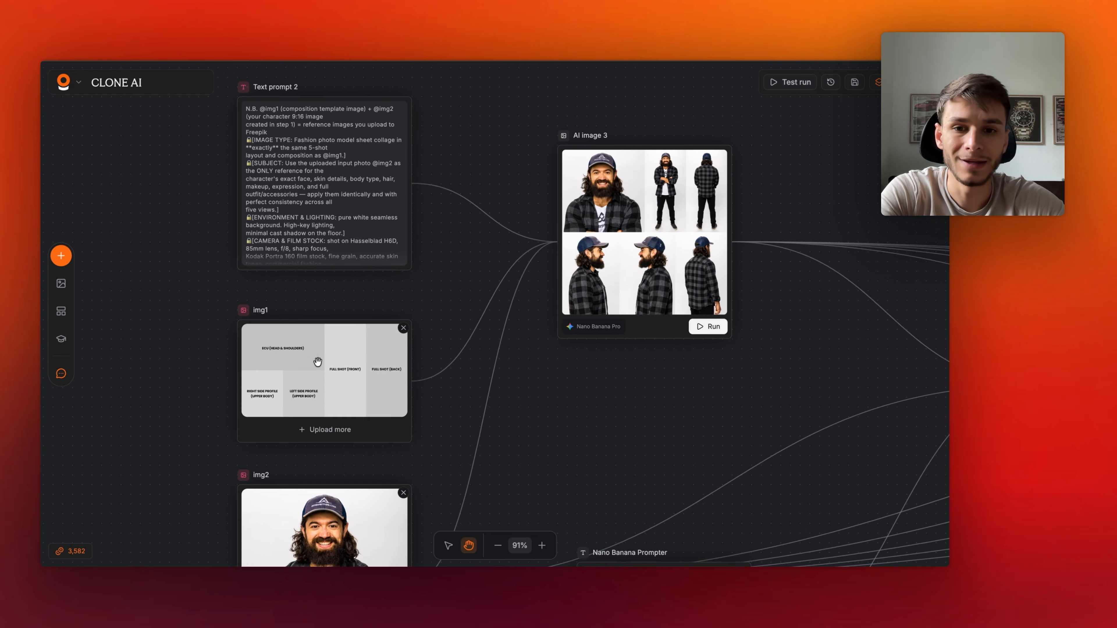
- Examine Text prompt 2 and the AI image 3 character sheet generated with Nano Banana Pro
scroll(318, 364, down, 3)
scroll(318, 364, right, 3)
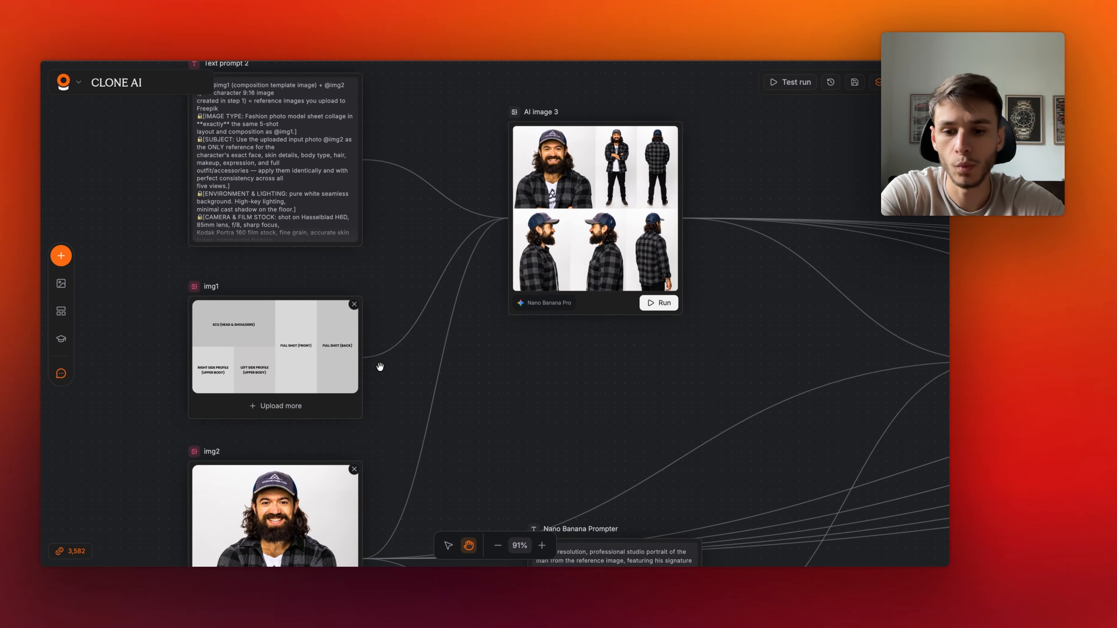
scroll(489, 332, up, 3)
scroll(489, 332, right, 3)
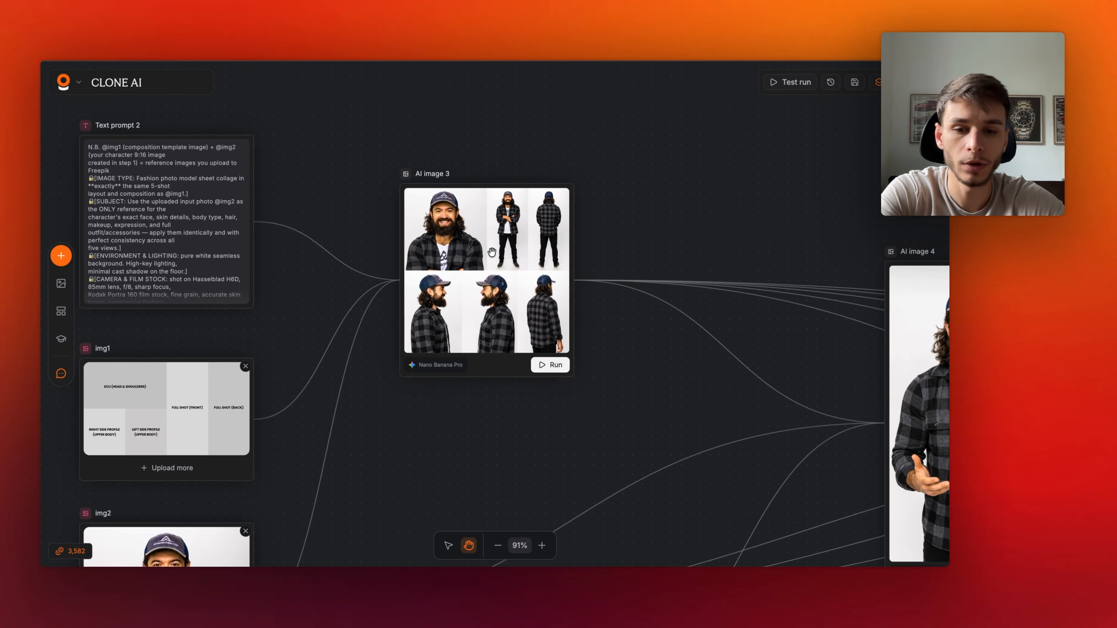
scroll(491, 251, up, 5)
scroll(492, 251, up, 4)
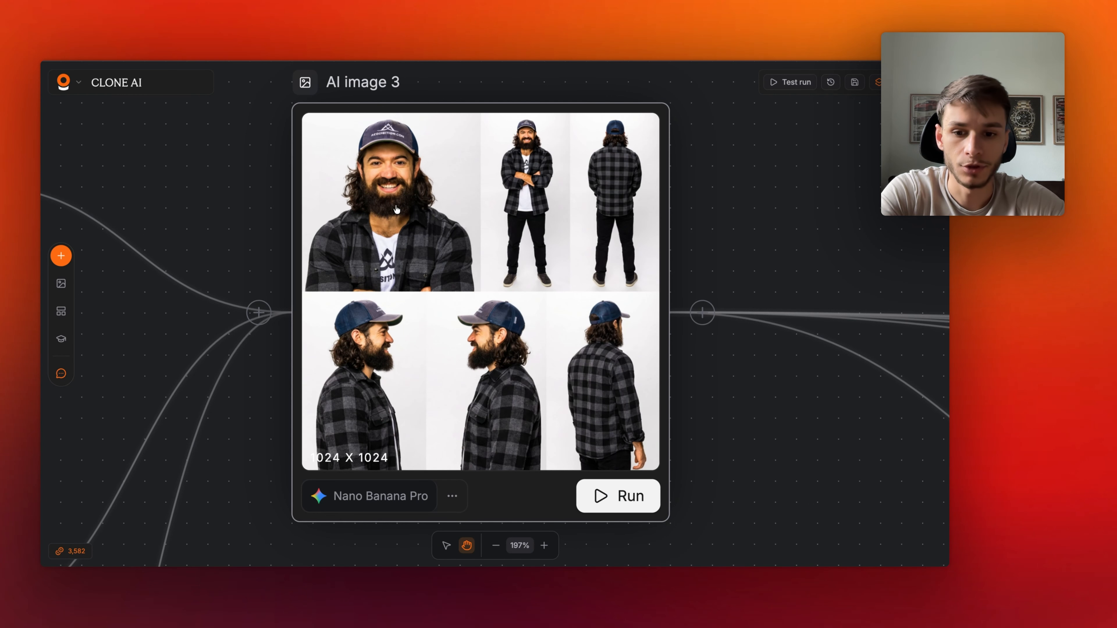
scroll(396, 208, down, 6)
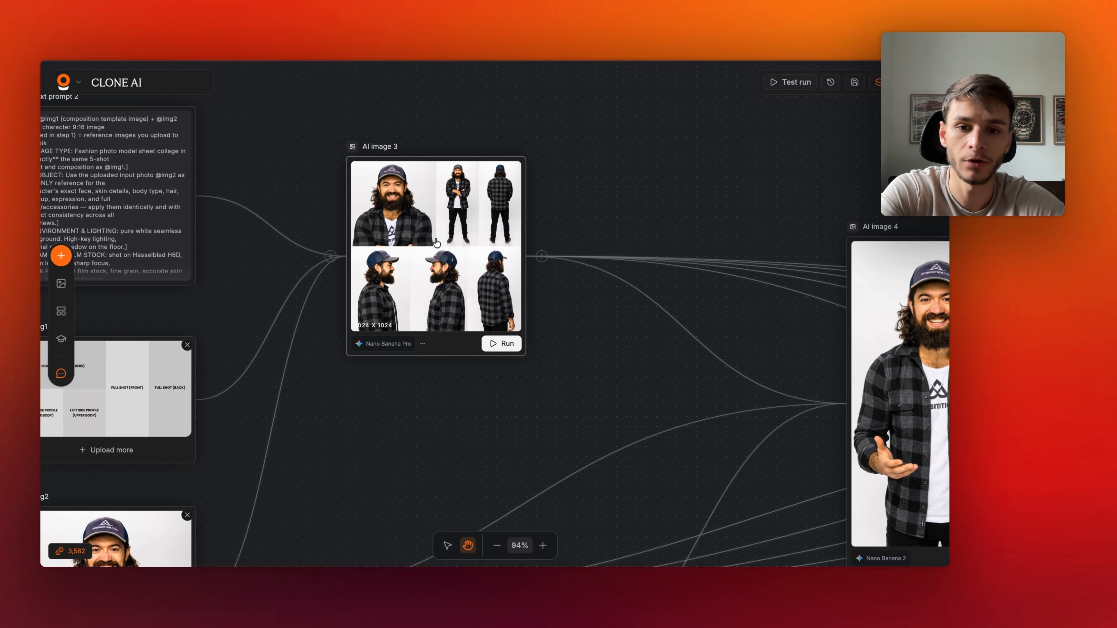
- Examine the img1 composition template and its labelled shot layout
scroll(435, 242, left, 8)
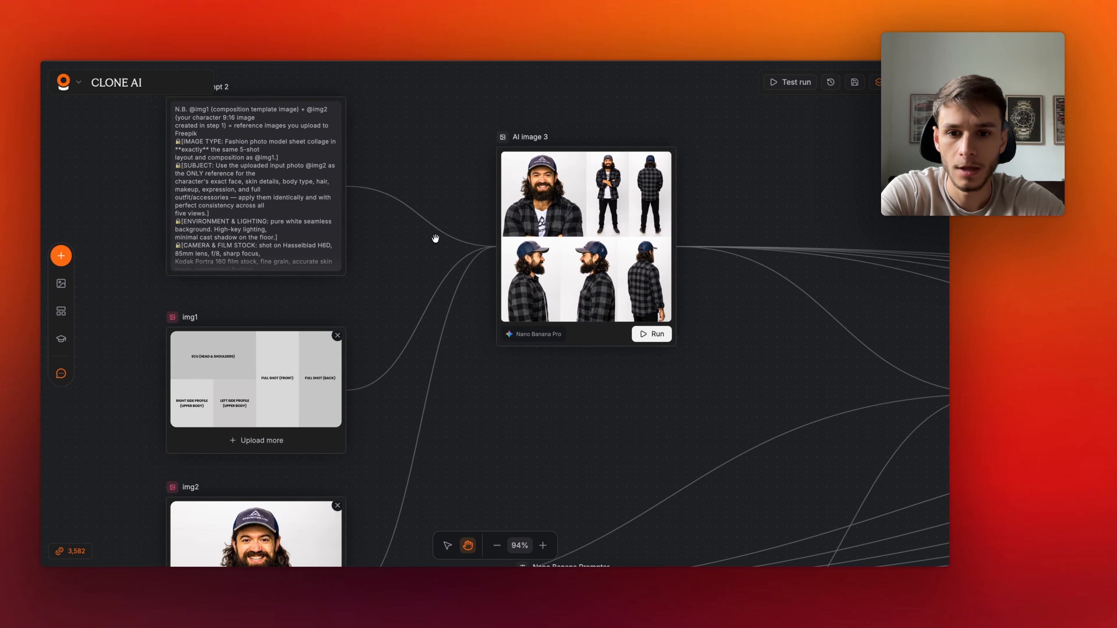
scroll(438, 335, down, 5)
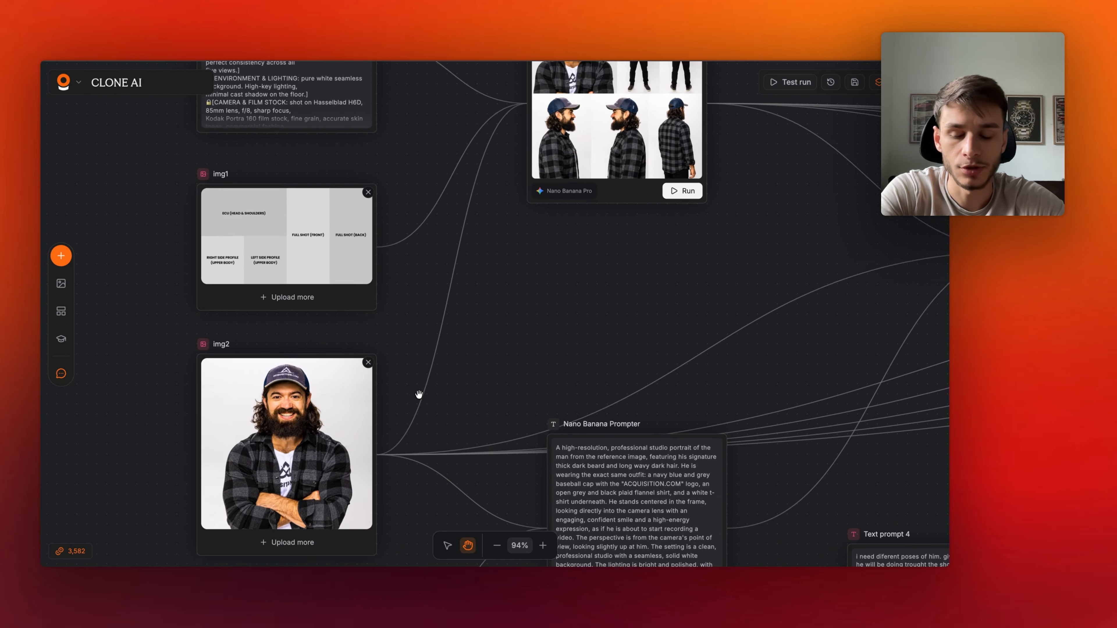
drag(344, 508, 345, 498)
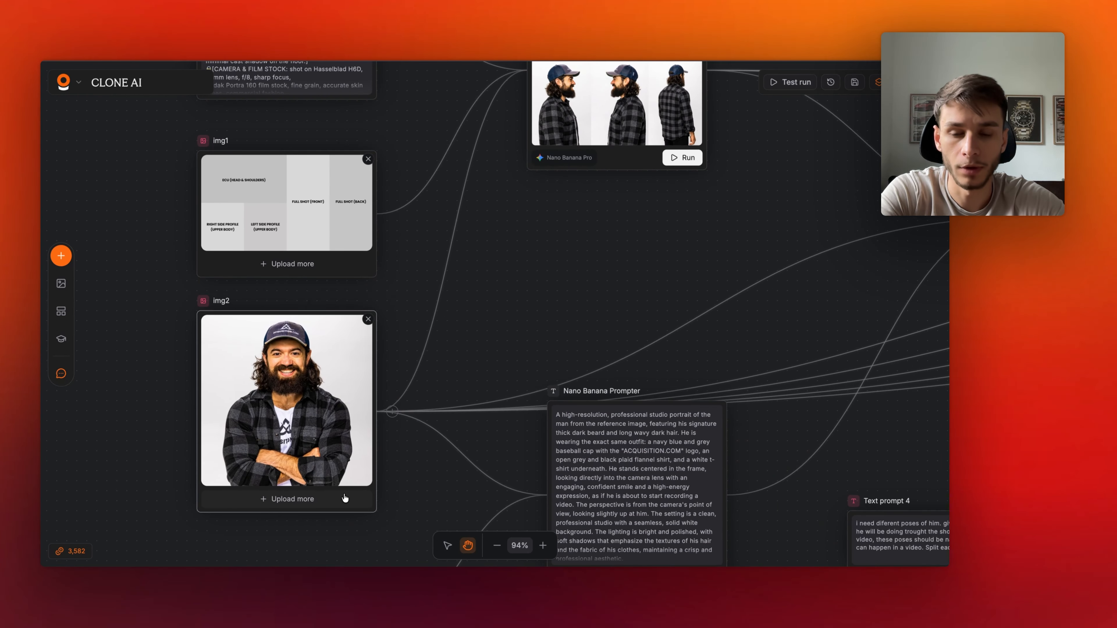
scroll(327, 374, up, 3)
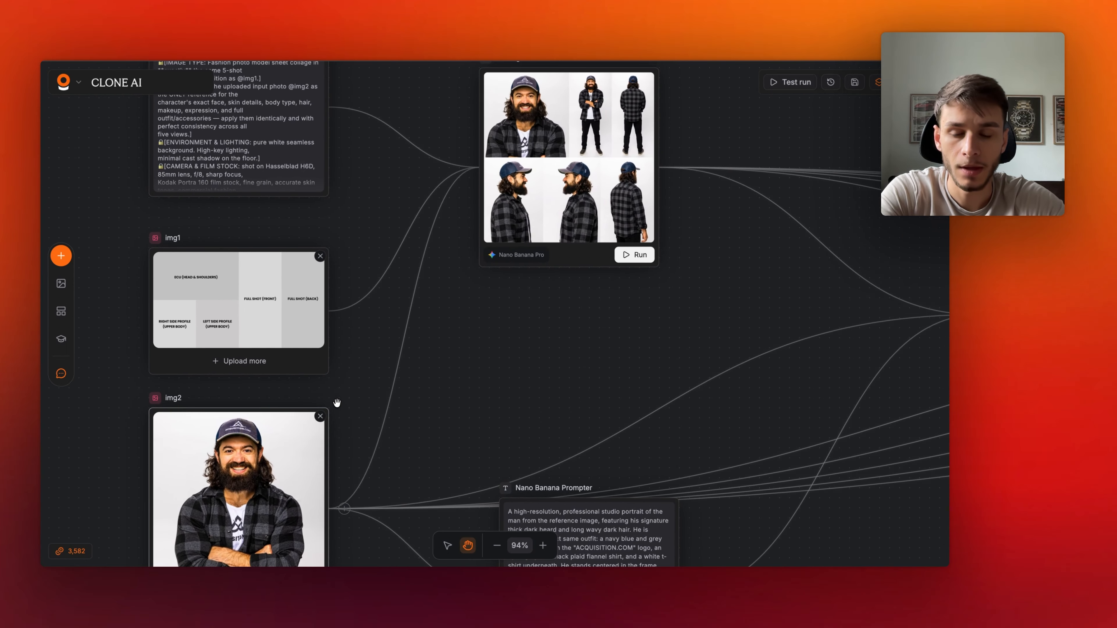
scroll(334, 395, left, 4)
scroll(337, 402, left, 5)
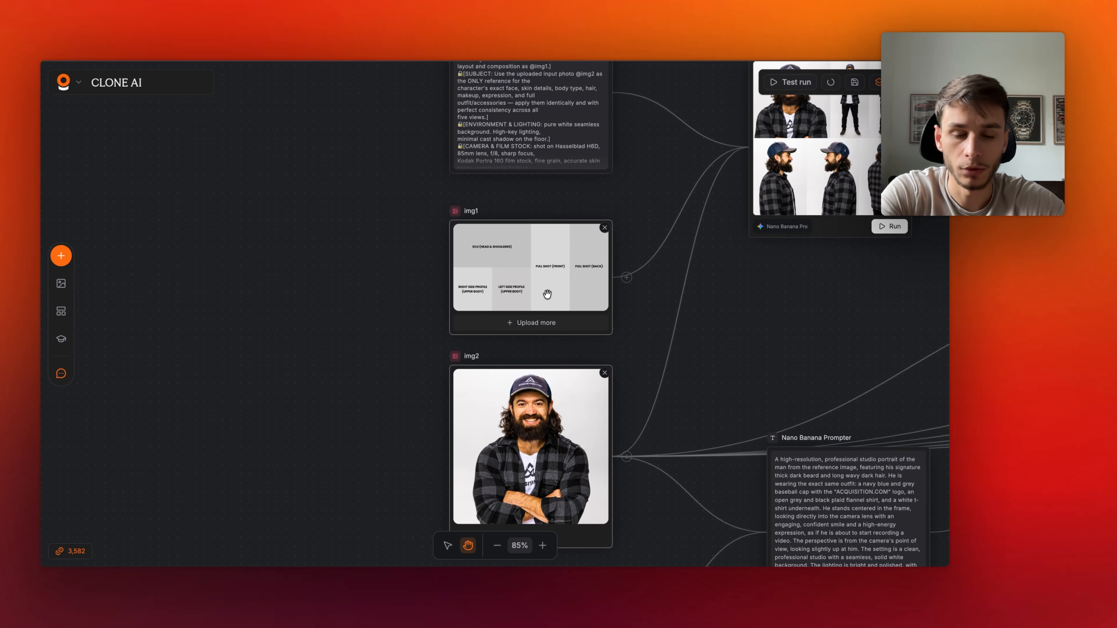
scroll(547, 294, up, 5)
scroll(547, 293, up, 3)
scroll(547, 293, right, 2)
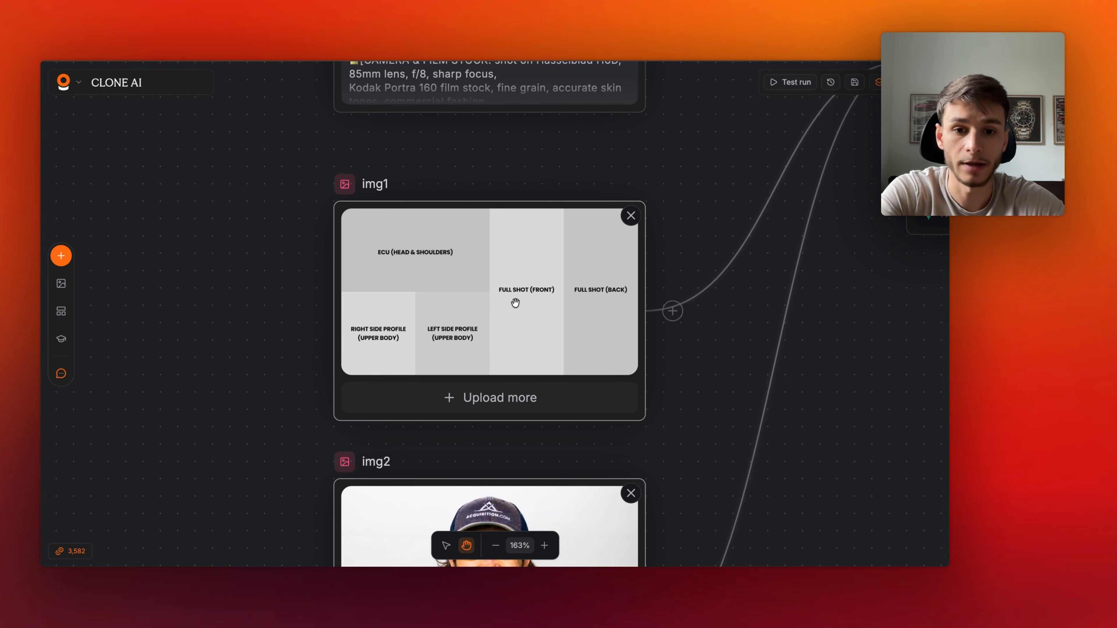
scroll(515, 303, up, 3)
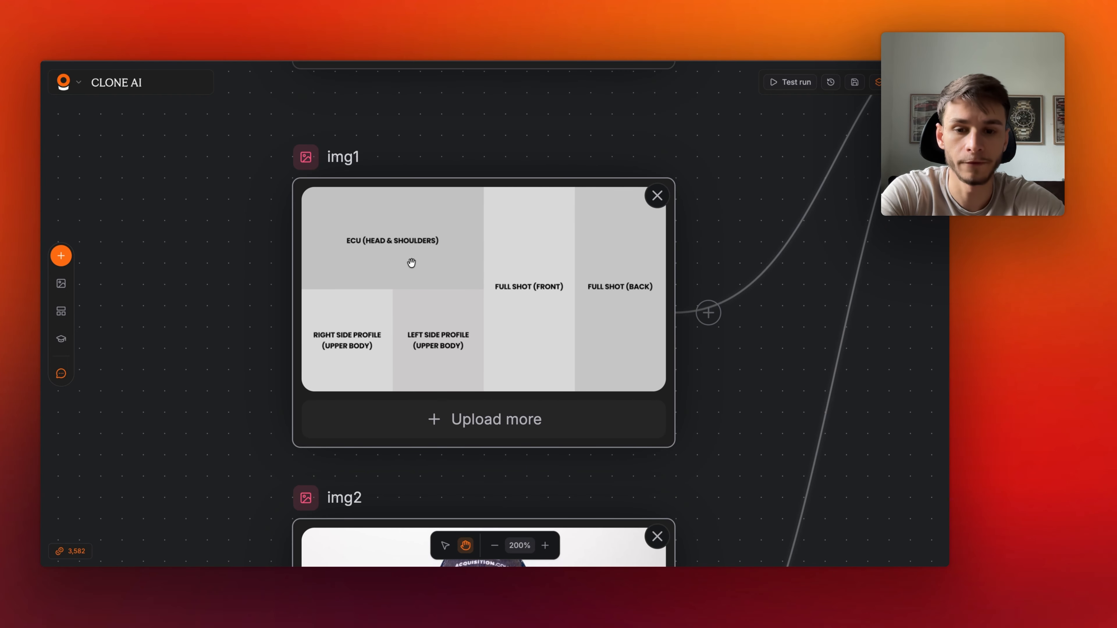
scroll(387, 326, up, 1)
scroll(386, 325, right, 1)
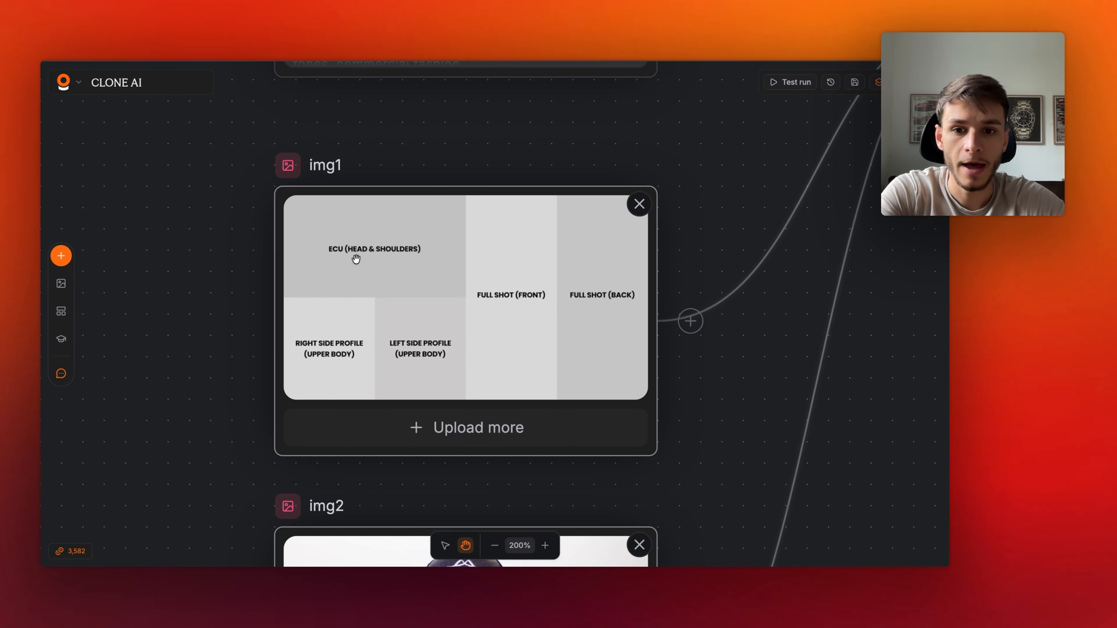
- Add a Generate image node on the canvas and place it to the left of the img1 and img2 inputs
scroll(424, 262, down, 5)
scroll(430, 261, down, 1)
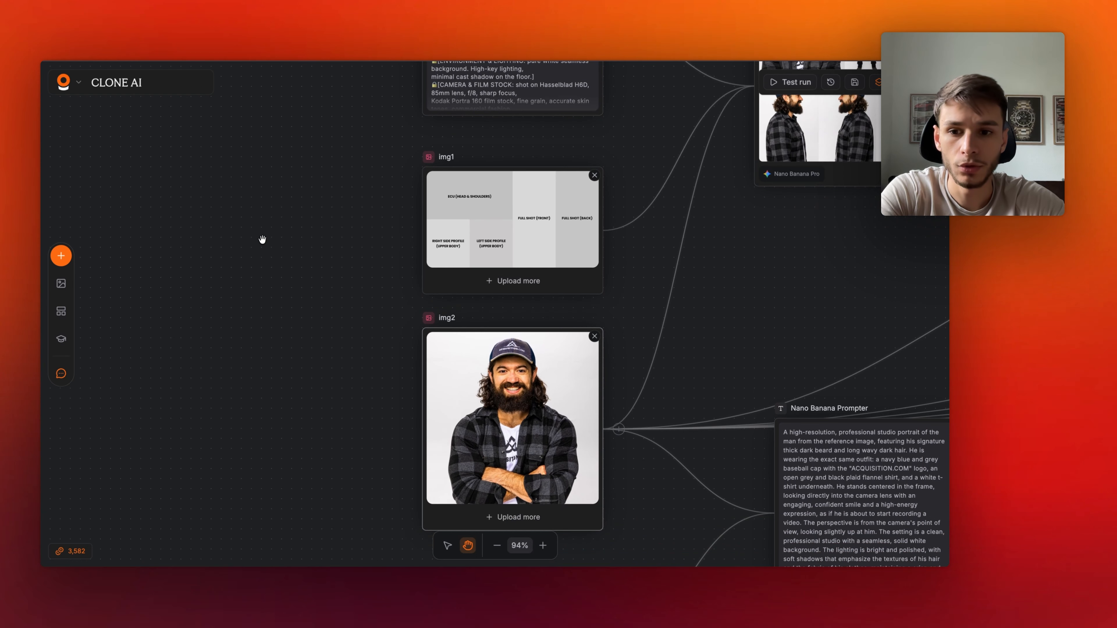
double_click(262, 240)
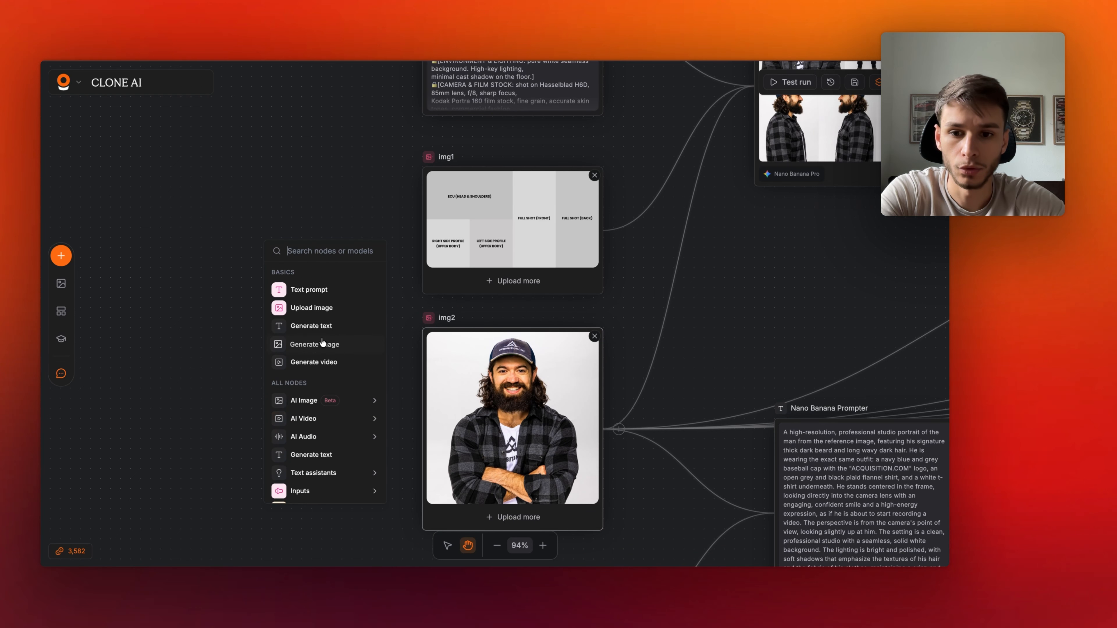
click(322, 343)
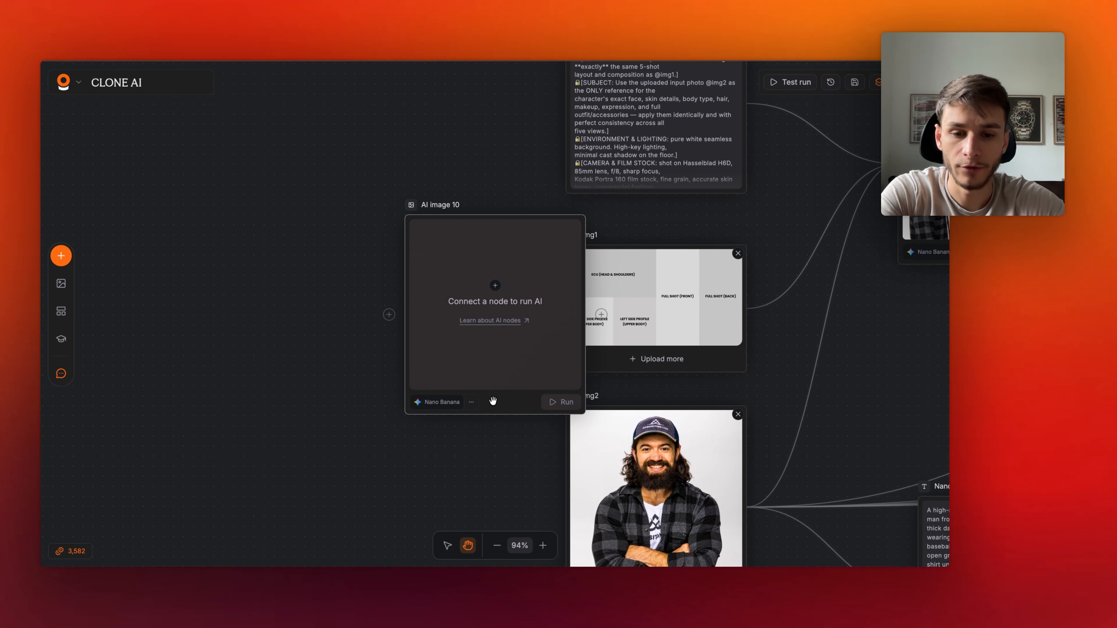
drag(491, 399, 286, 393)
click(241, 392)
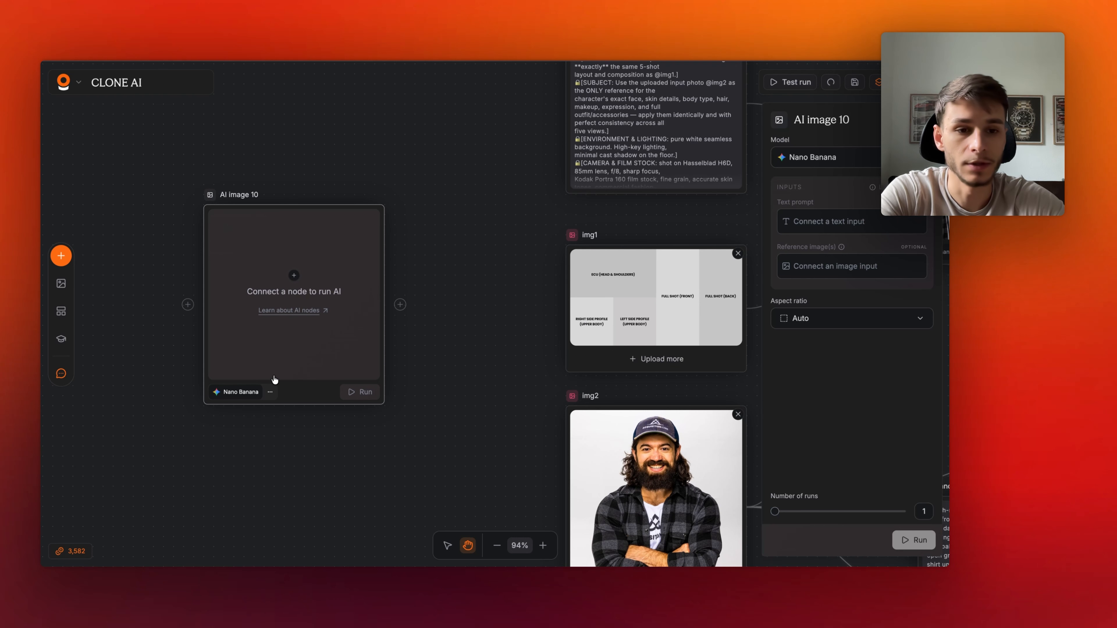
- Set the new AI image node's model to Nano Banana 2
click(826, 157)
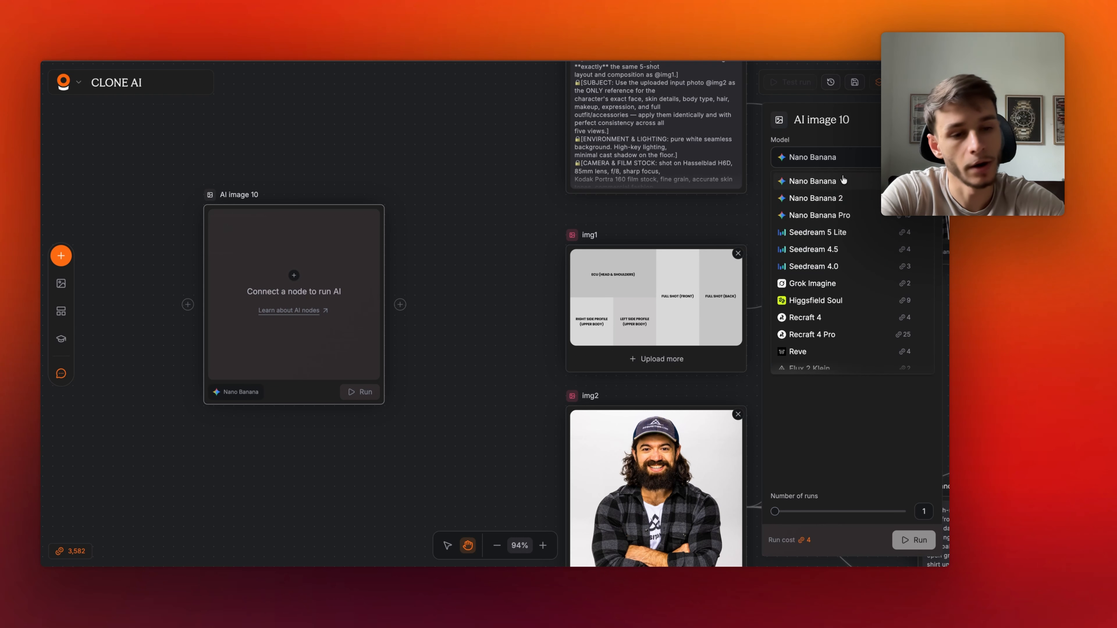
click(844, 198)
scroll(506, 332, down, 2)
scroll(506, 332, right, 2)
click(427, 331)
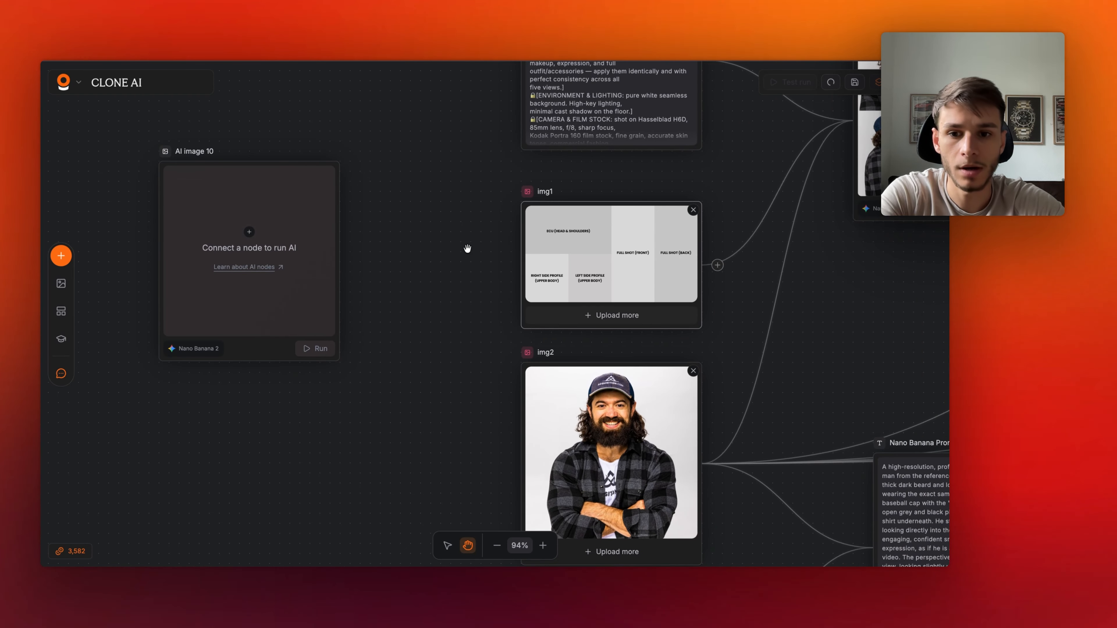
- Connect the img1 composition template to the new AI image node as a reference image
drag(717, 265, 348, 266)
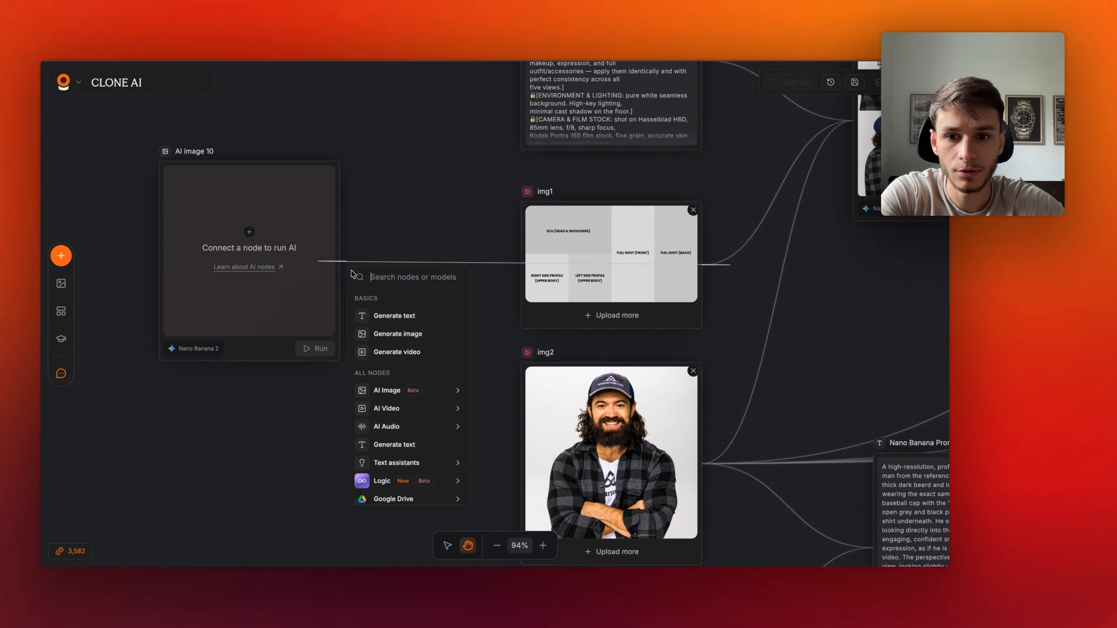
click(461, 191)
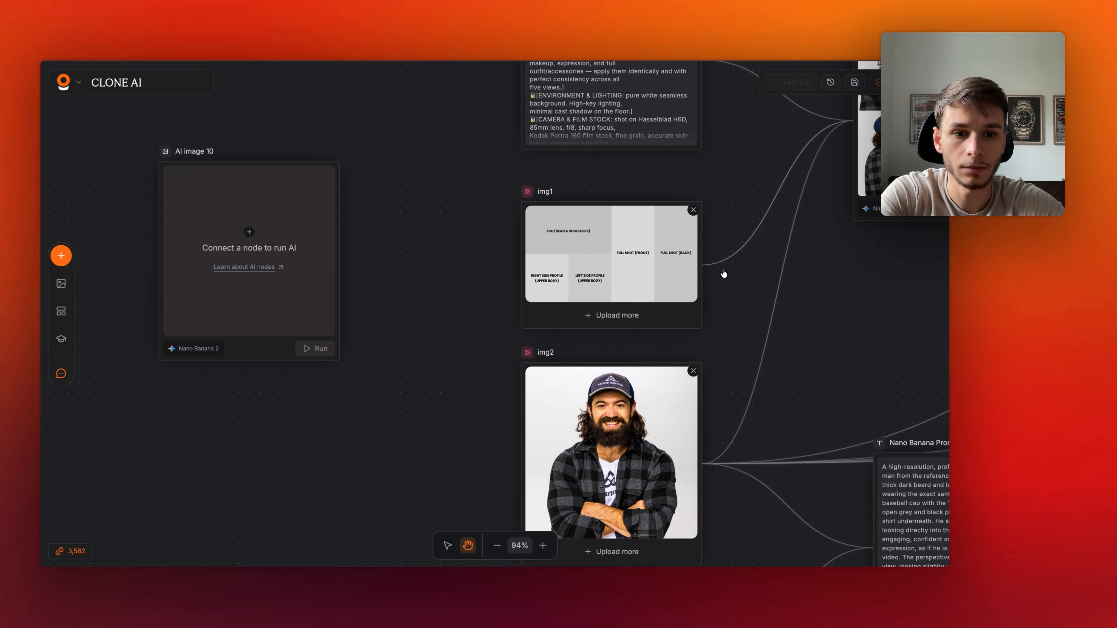
drag(717, 265, 143, 267)
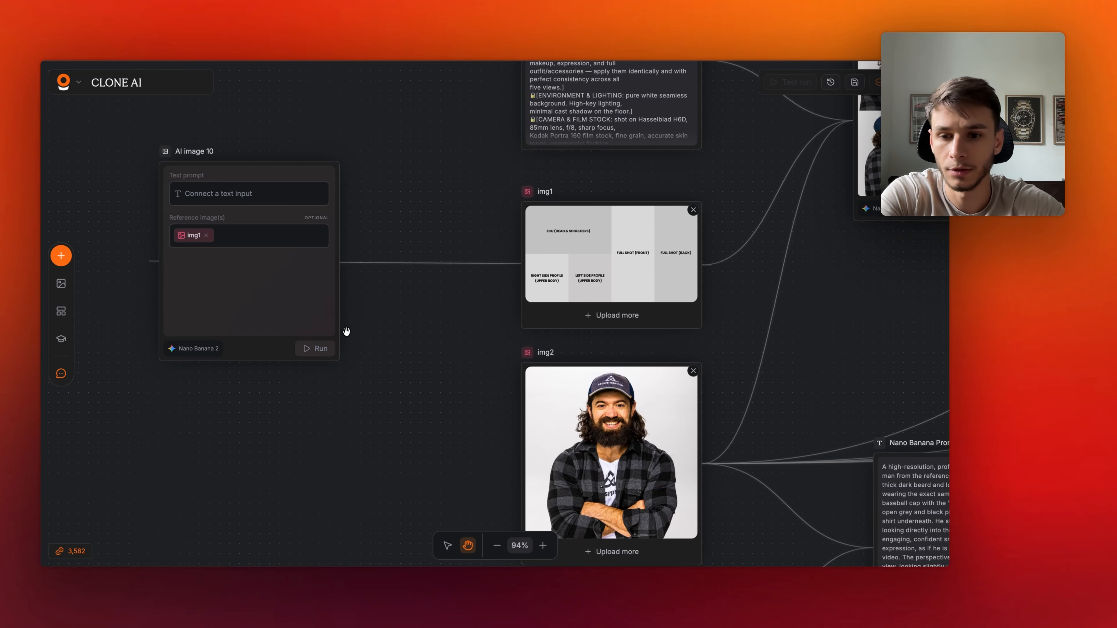
scroll(347, 332, down, 3)
scroll(346, 332, up, 1)
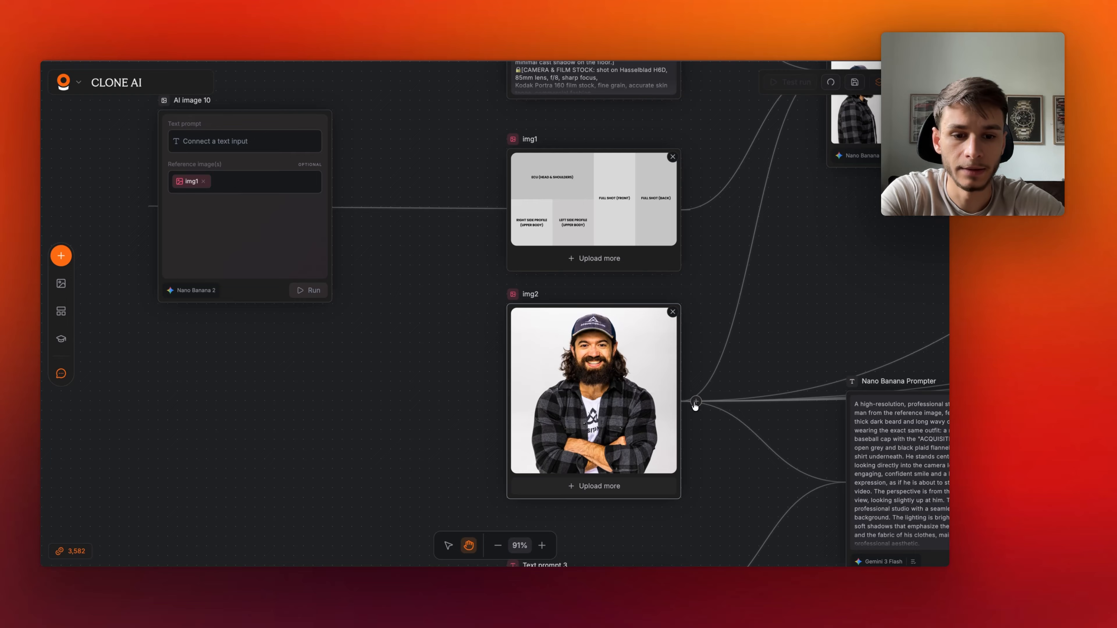
- Connect the img2 character photo to the new AI image node as a second reference image
drag(695, 405, 189, 225)
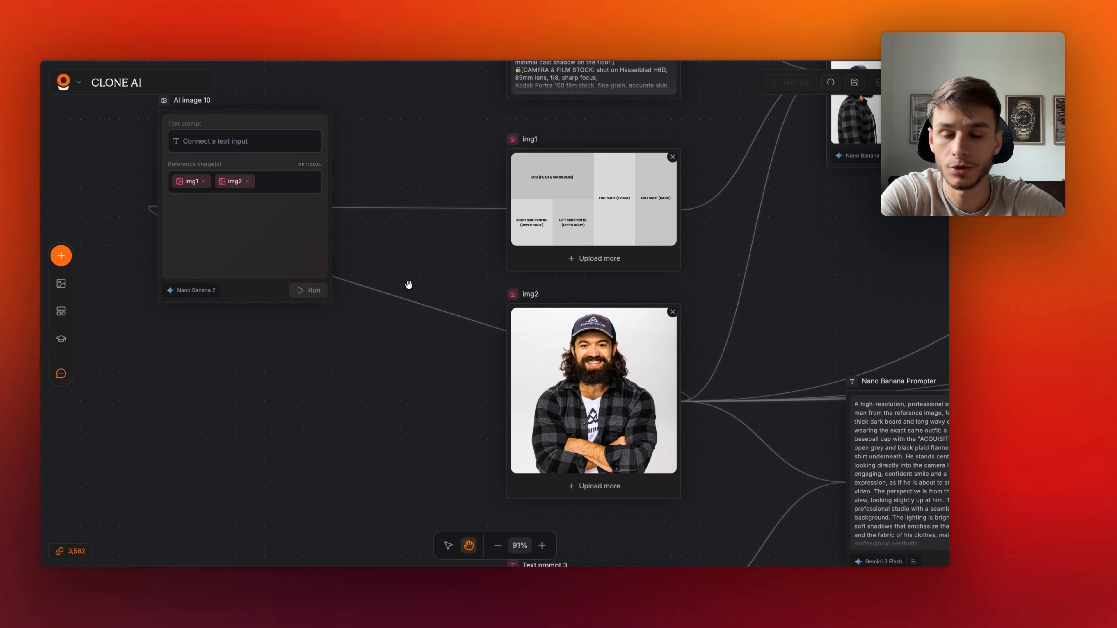
scroll(409, 285, up, 2)
scroll(408, 285, left, 3)
scroll(320, 266, up, 1)
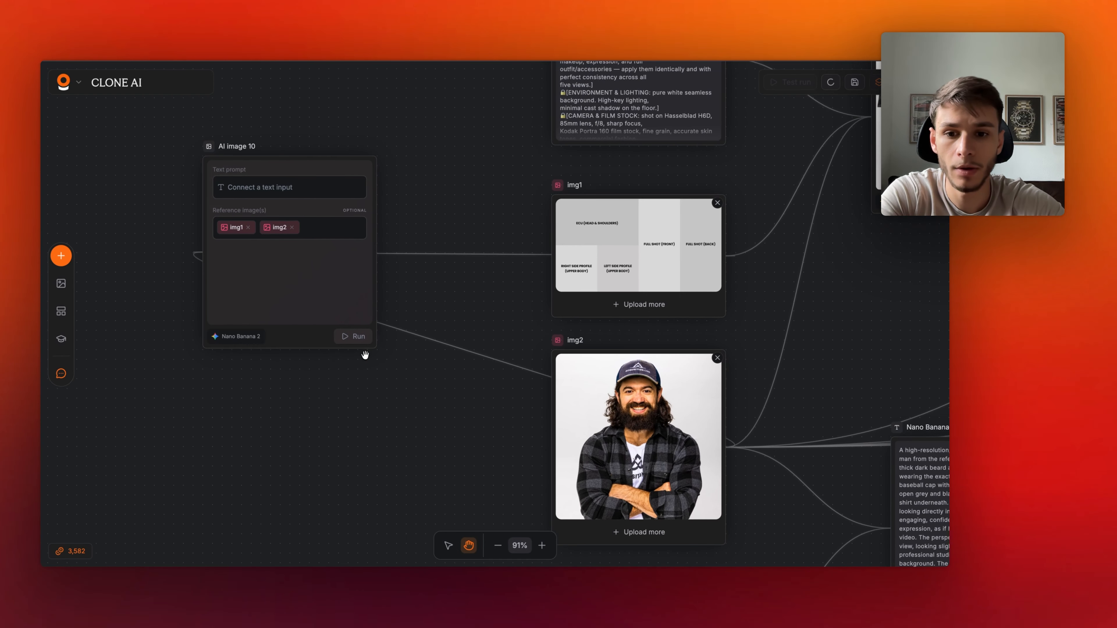
click(347, 344)
click(379, 380)
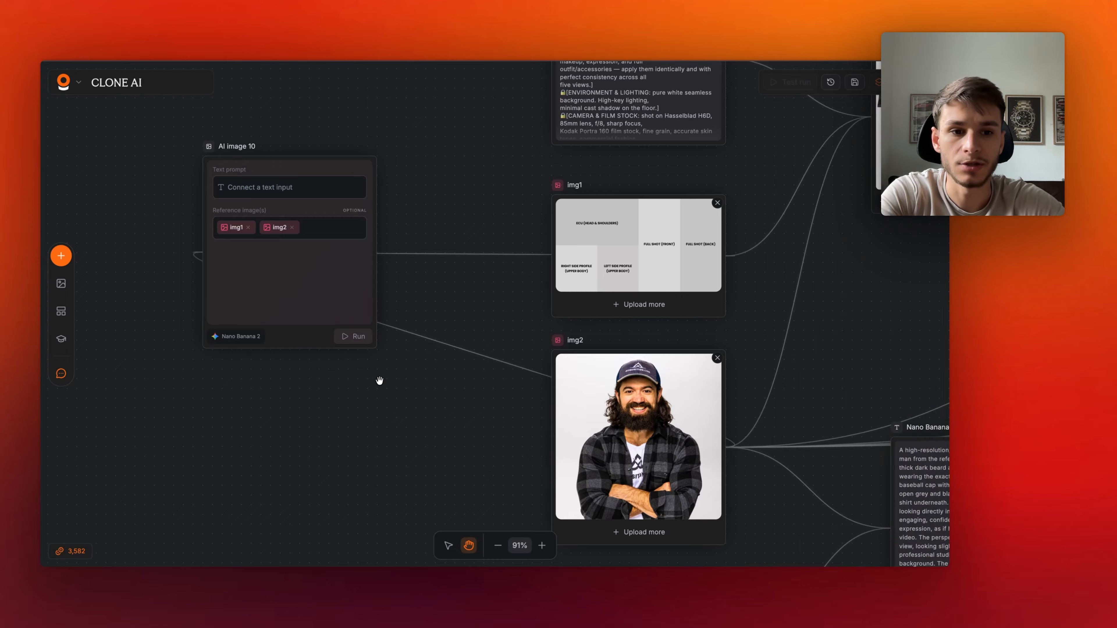
- Read through the Text prompt 2 instructions beside the AI image 3 character sheet
scroll(440, 313, up, 5)
scroll(440, 313, right, 3)
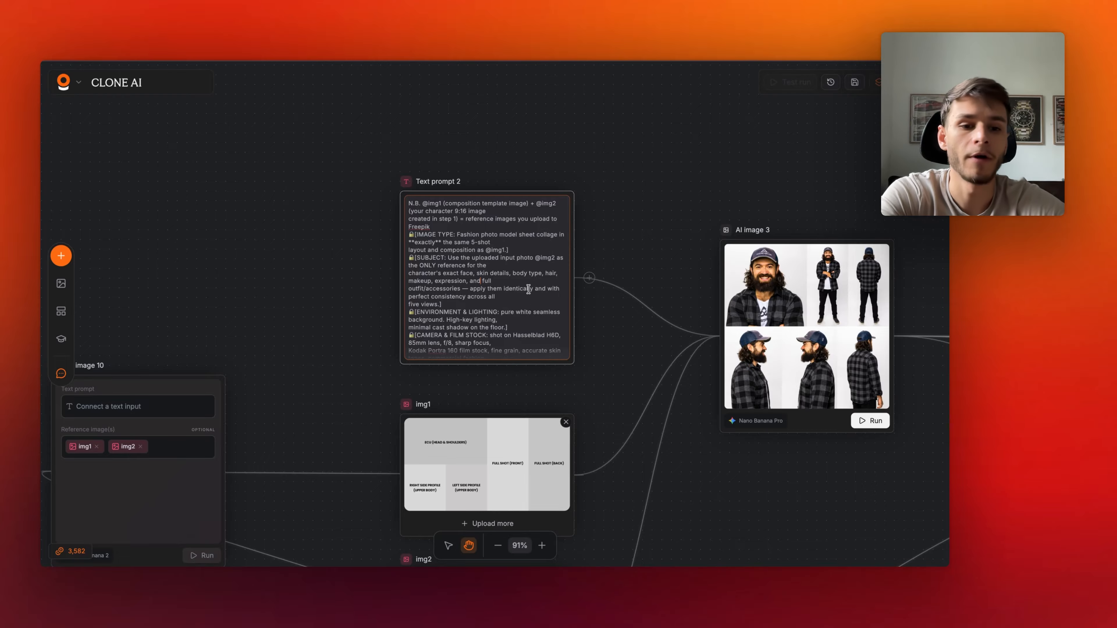
scroll(528, 289, down, 1)
scroll(529, 290, down, 2)
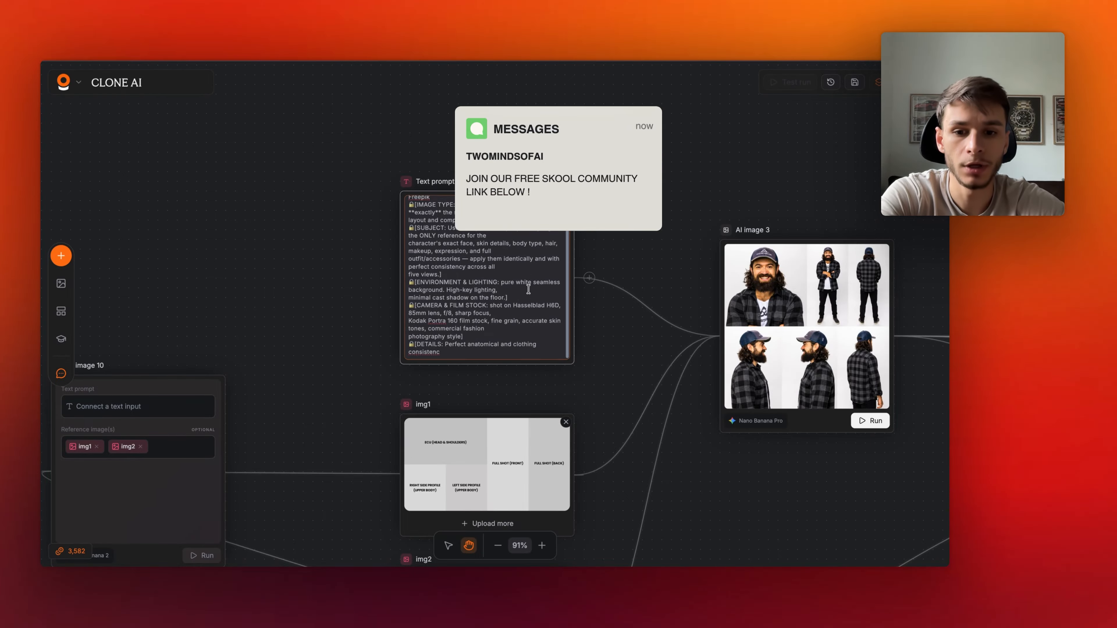
scroll(529, 289, up, 2)
scroll(330, 266, up, 5)
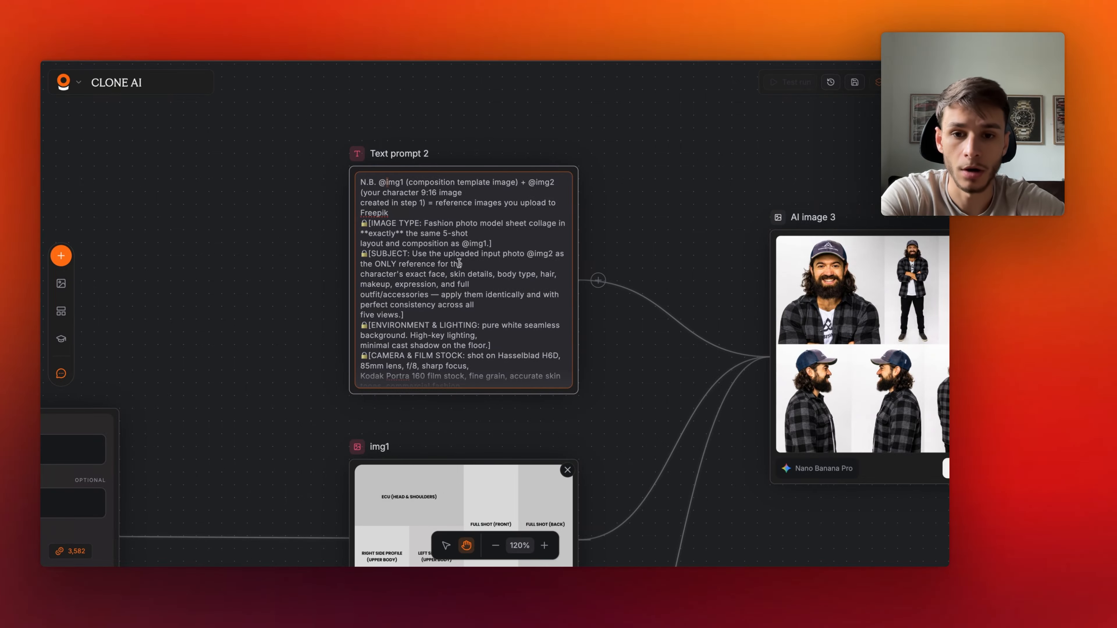
scroll(459, 263, down, 3)
scroll(431, 478, down, 1)
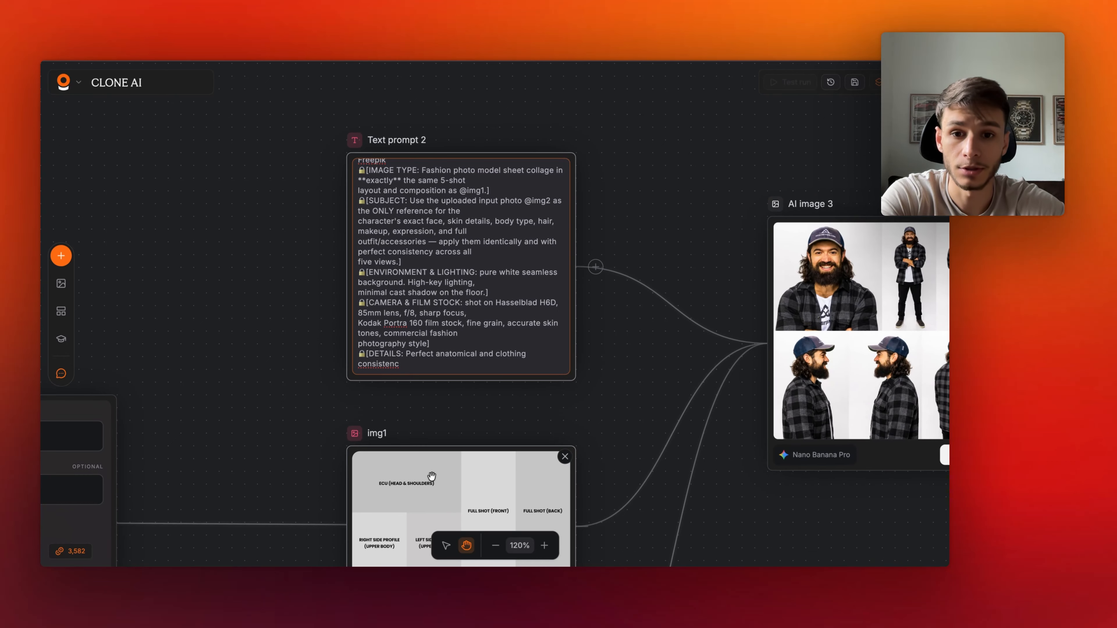
scroll(354, 345, up, 2)
scroll(350, 350, down, 1)
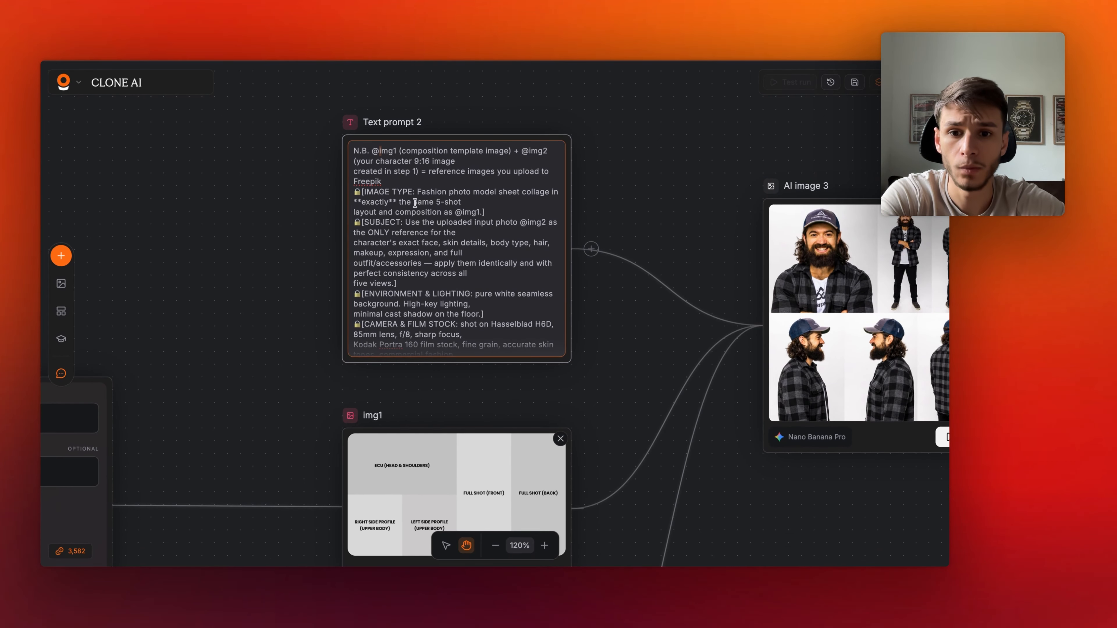
scroll(414, 203, down, 1)
click(491, 166)
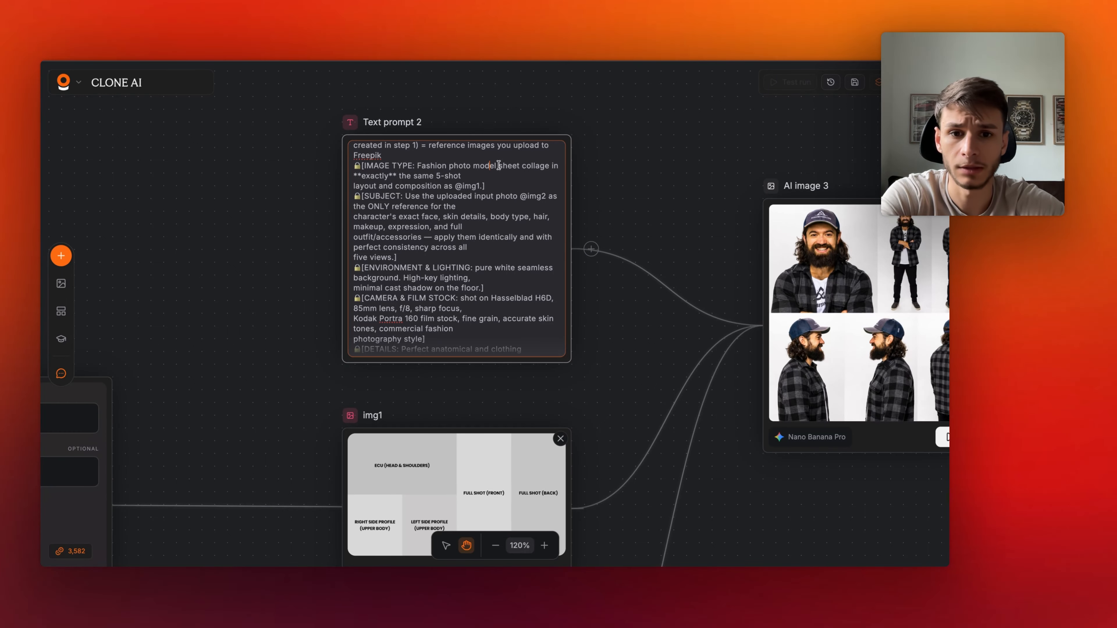
scroll(452, 212, down, 1)
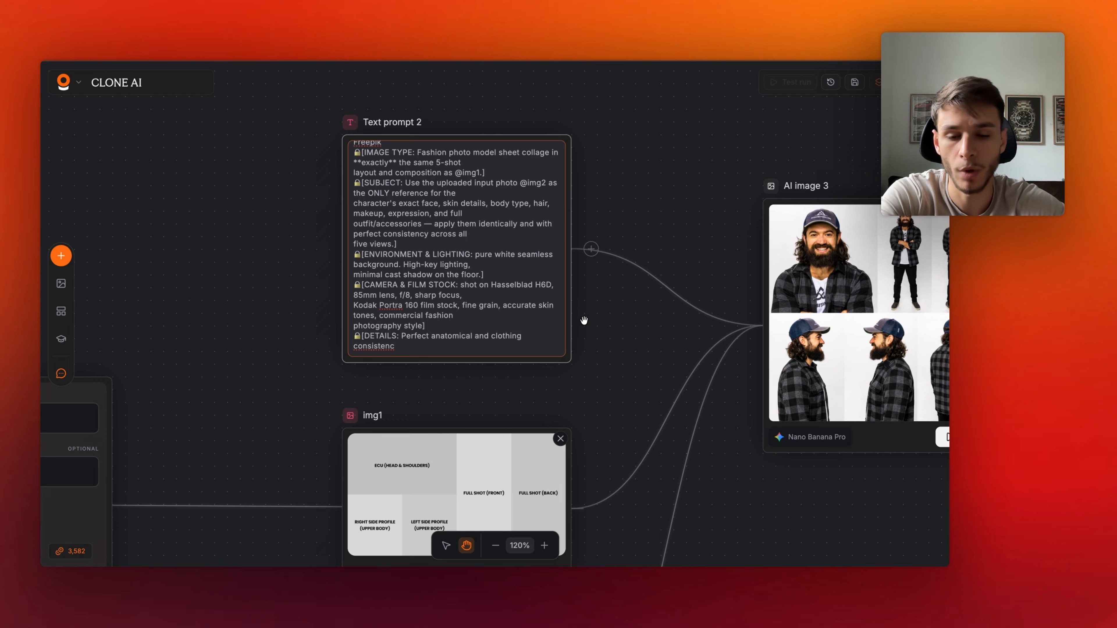
scroll(685, 316, right, 5)
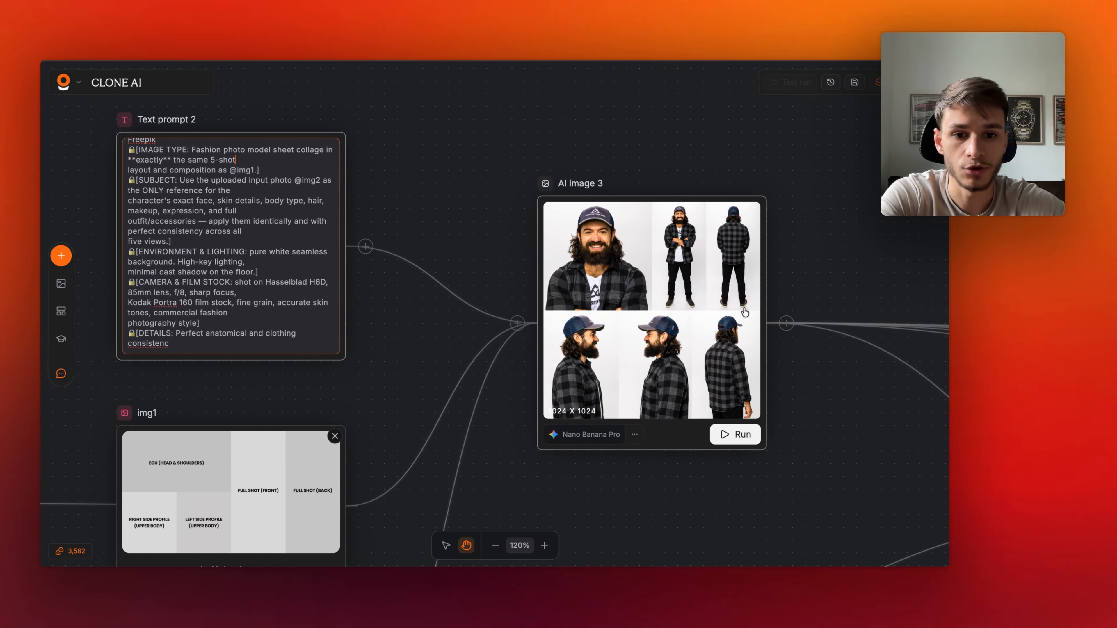
scroll(639, 259, left, 1)
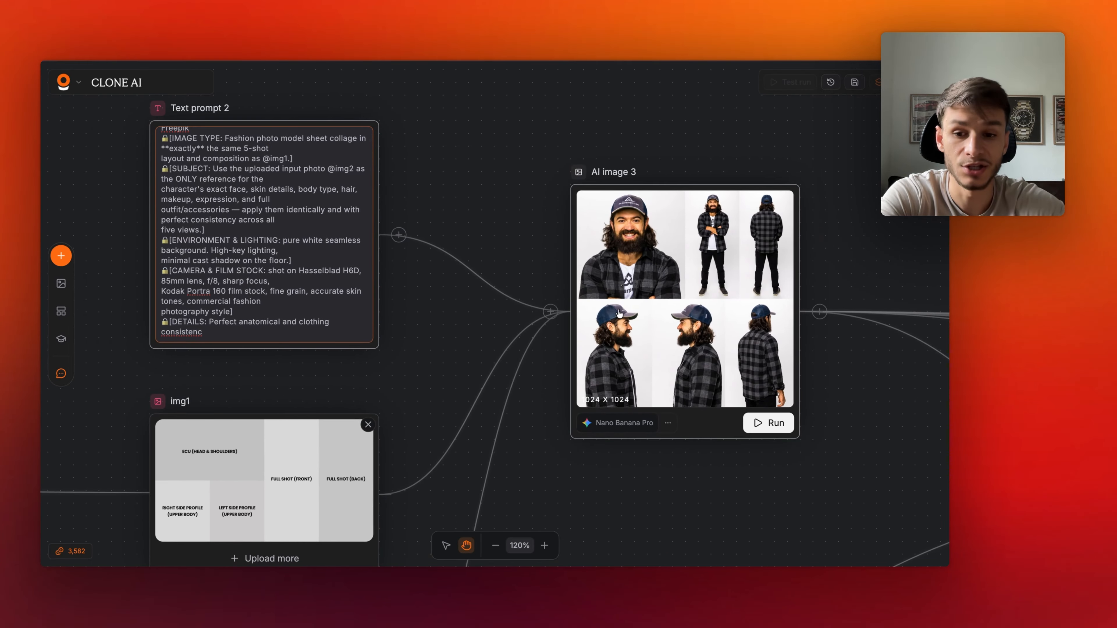
scroll(619, 314, left, 3)
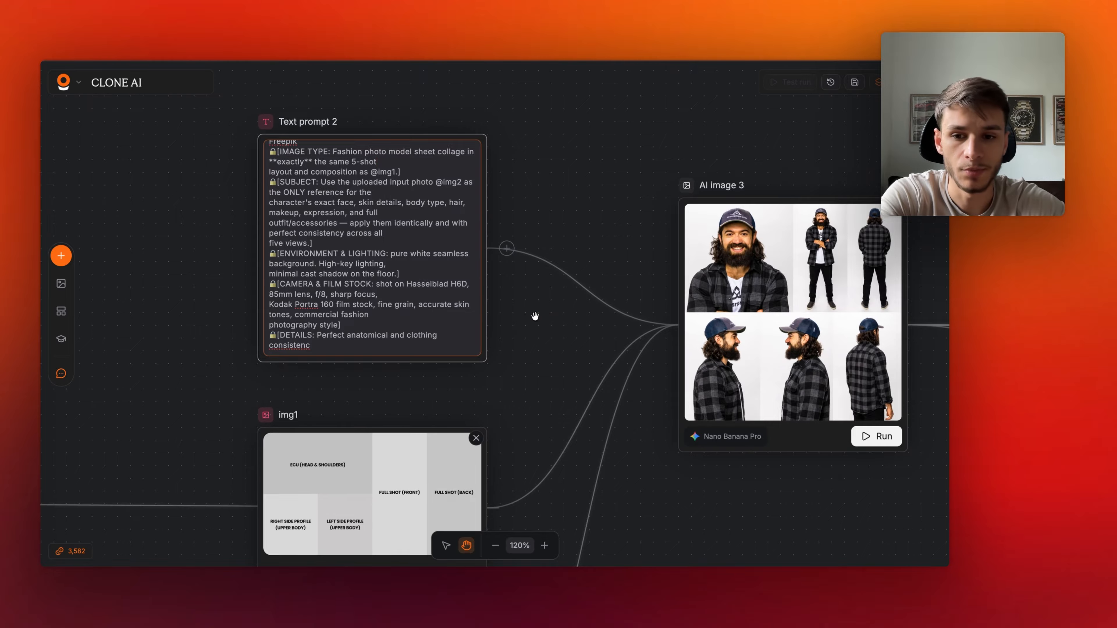
scroll(534, 316, left, 1)
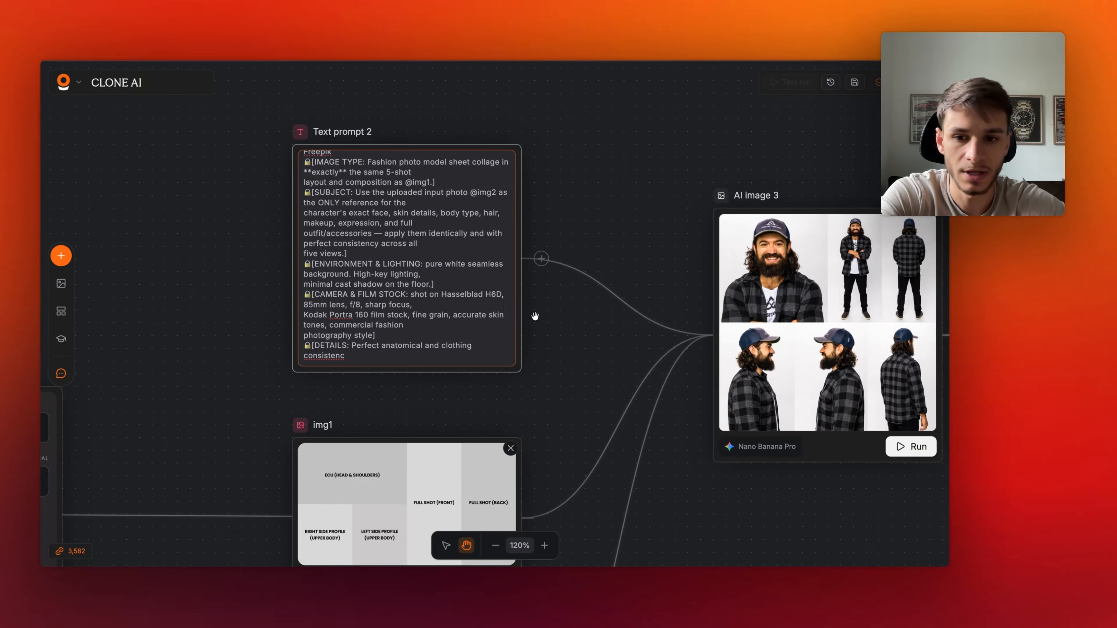
- Highlight the camera, film stock and details sections of Text prompt 2 to examine them
drag(368, 354, 326, 344)
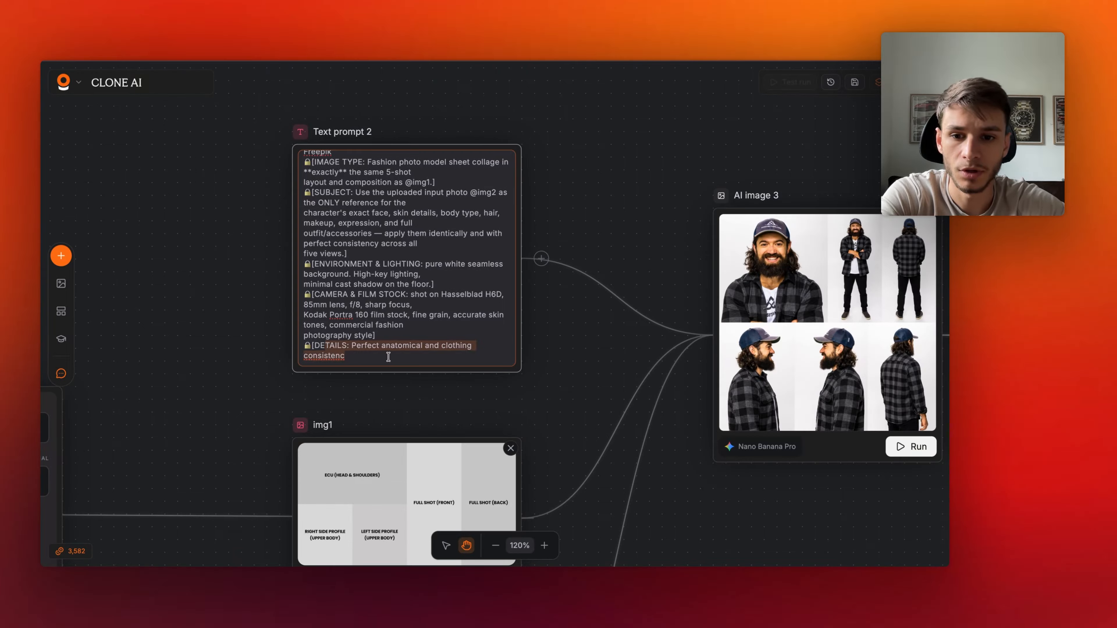
click(388, 357)
drag(399, 324, 318, 293)
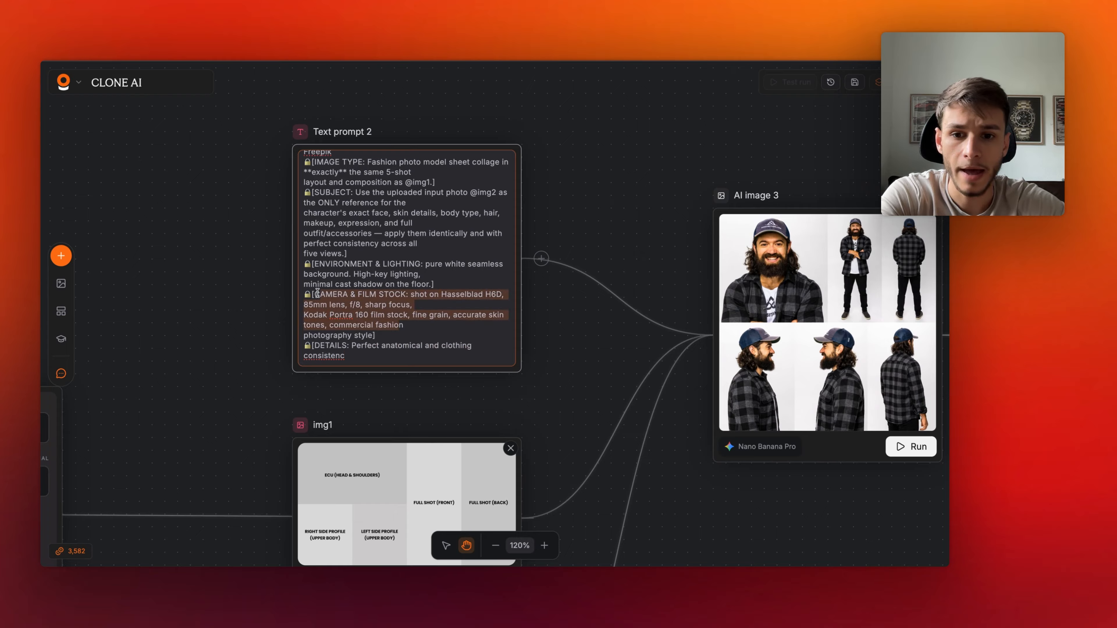
click(428, 322)
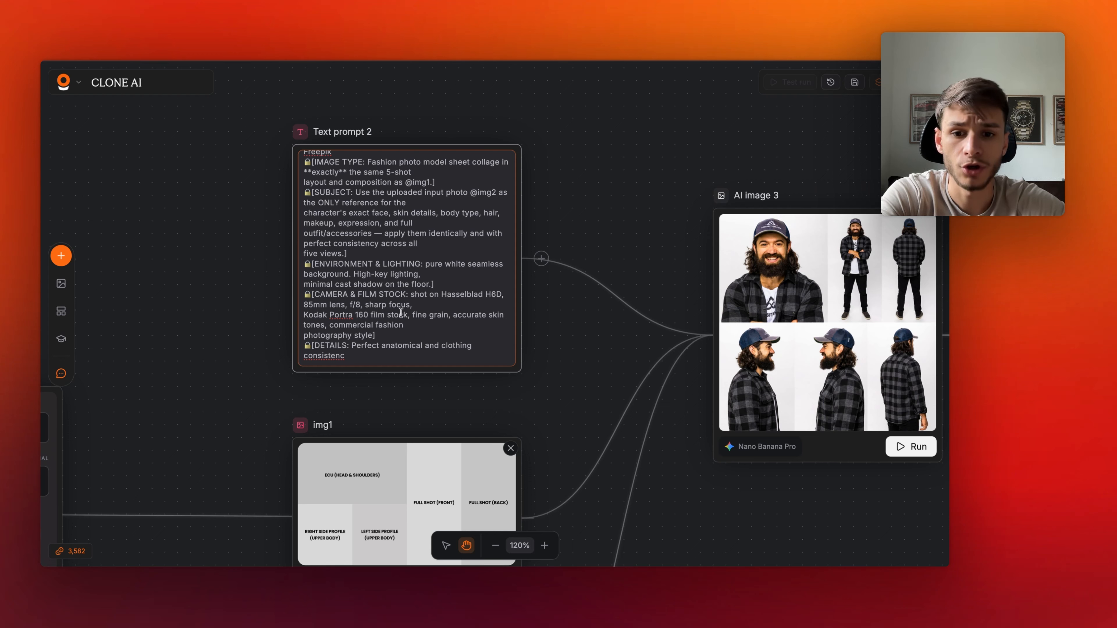
drag(306, 318, 349, 317)
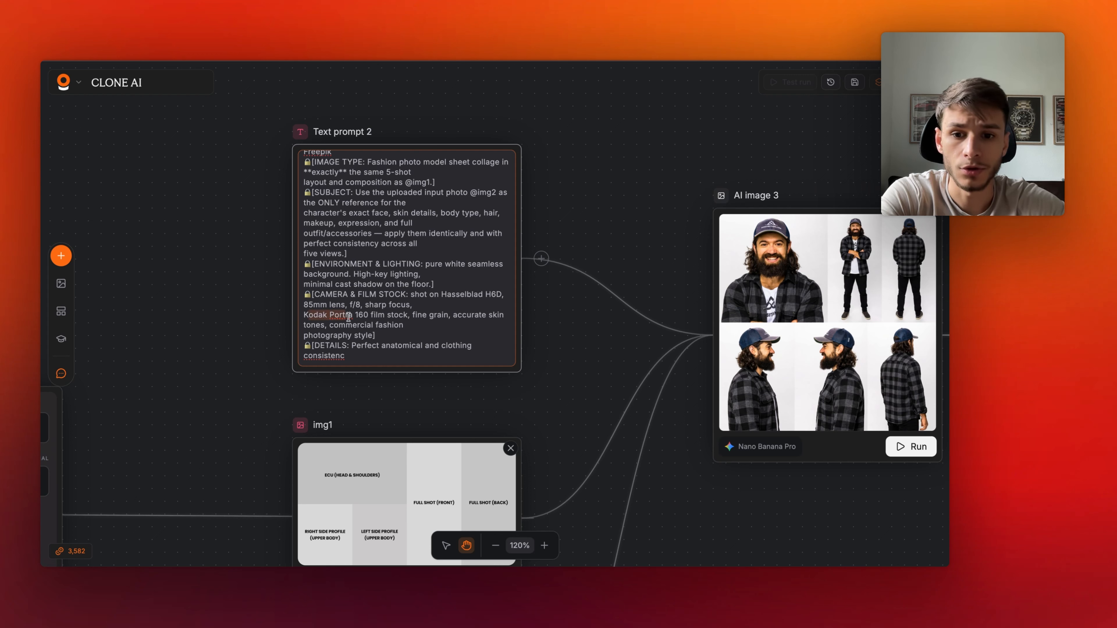
click(383, 323)
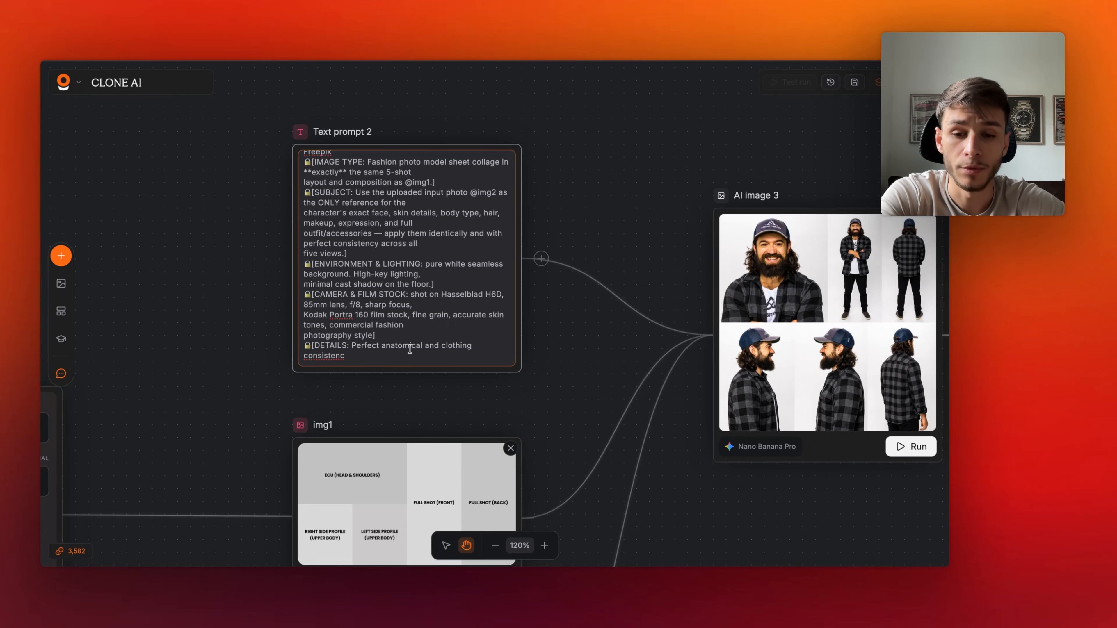
drag(310, 339, 403, 332)
click(404, 332)
scroll(275, 371, left, 3)
scroll(274, 372, down, 4)
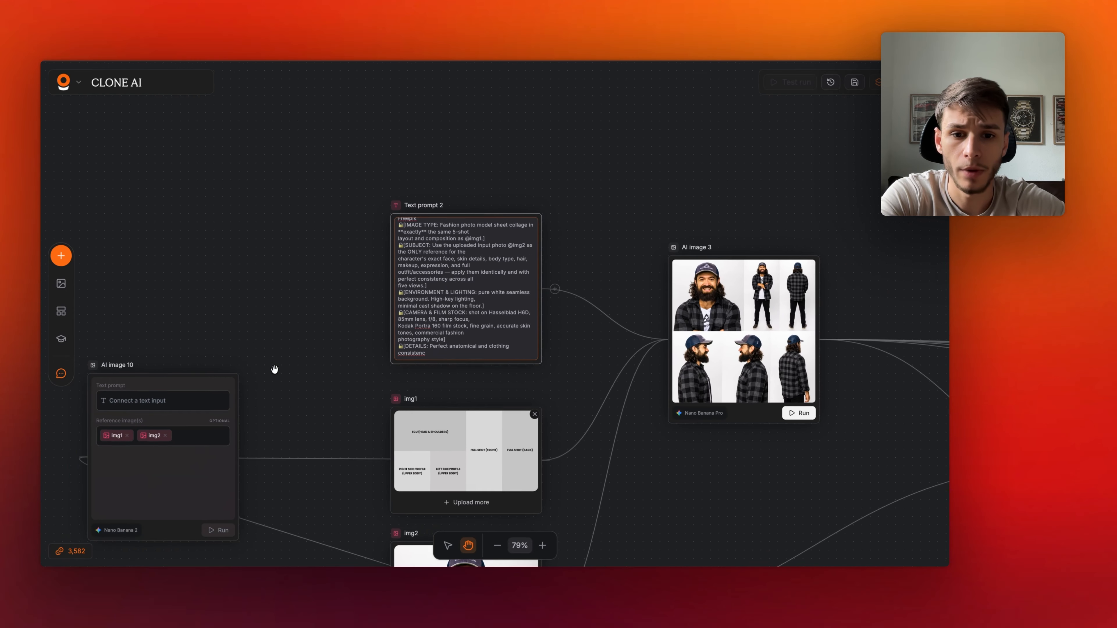
- Connect Text prompt 2 to the new AI image node as its text prompt and reposition the node
scroll(274, 372, left, 2)
drag(654, 287, 199, 456)
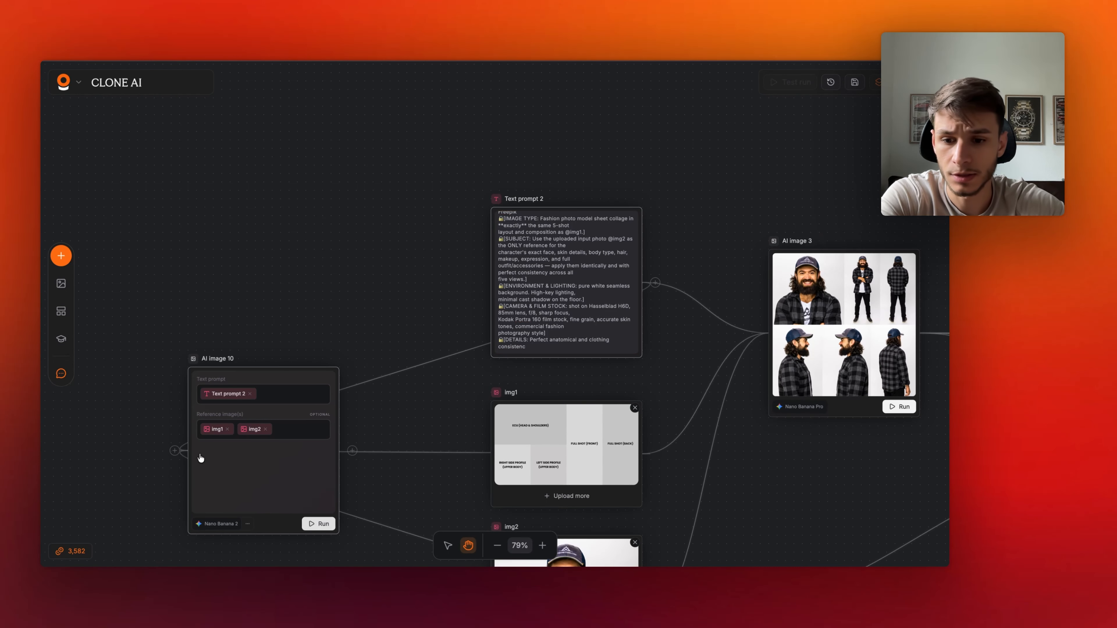
drag(275, 519, 287, 479)
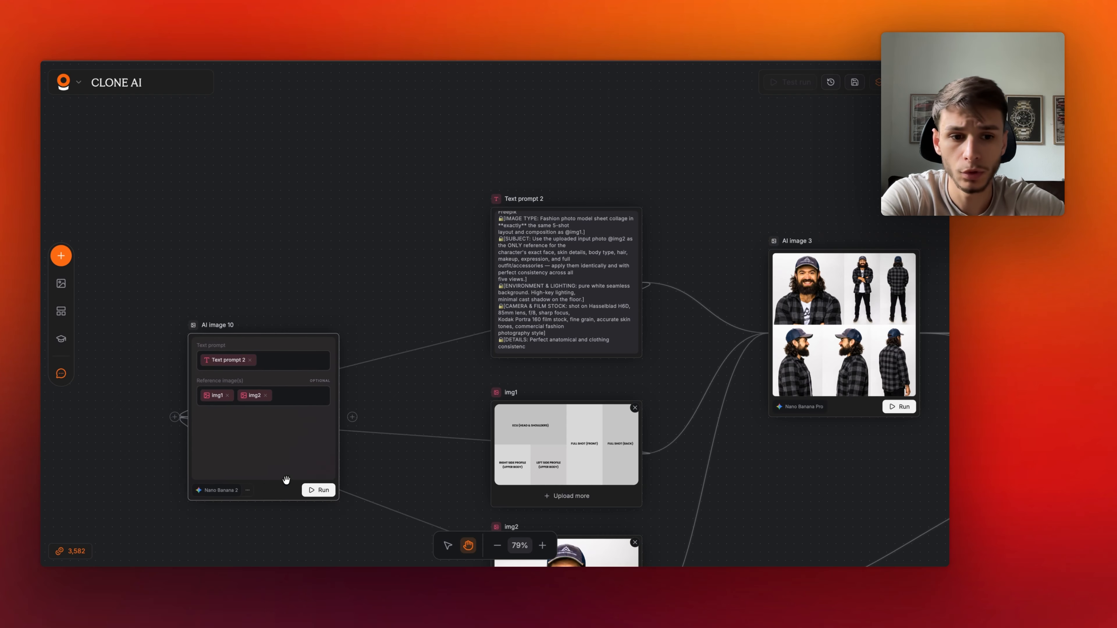
scroll(286, 479, right, 1)
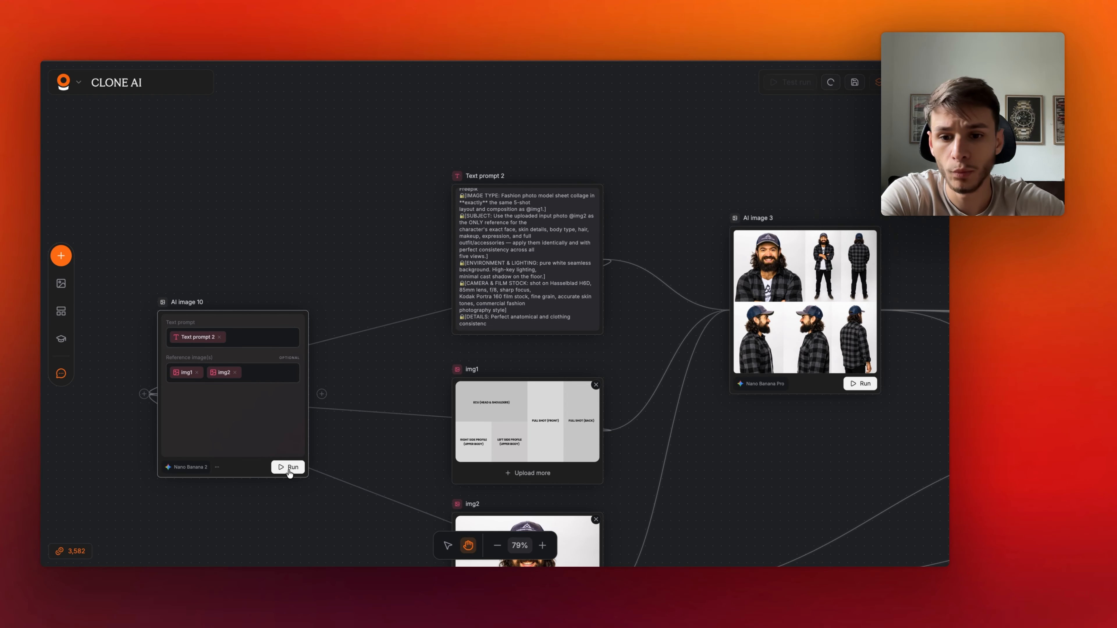
scroll(213, 468, right, 1)
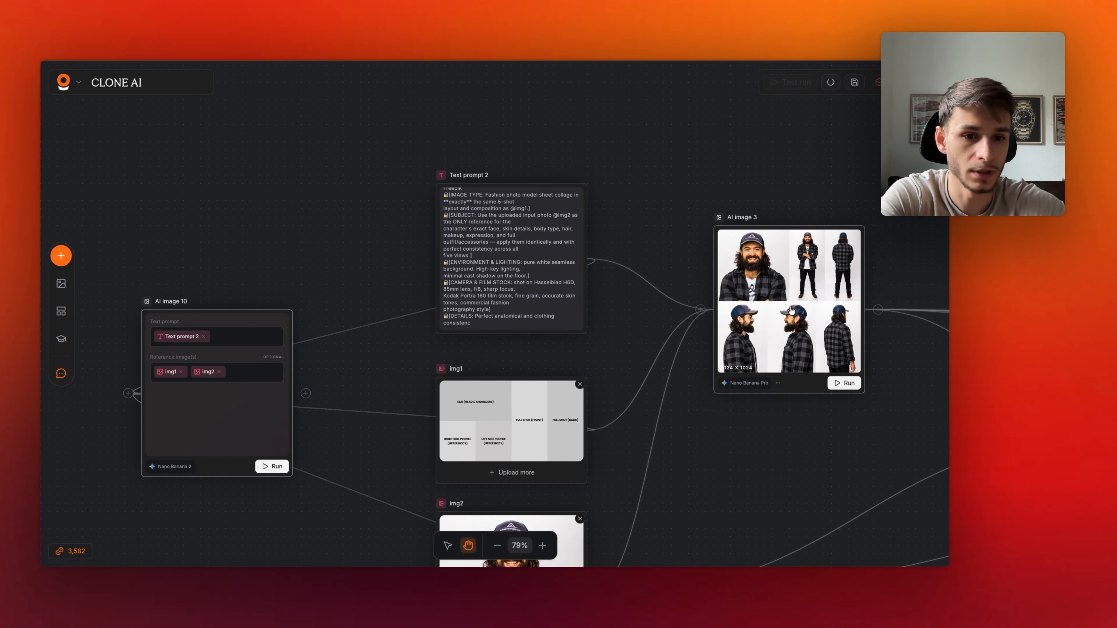
drag(181, 292, 291, 414)
scroll(292, 415, down, 3)
scroll(292, 415, down, 3)
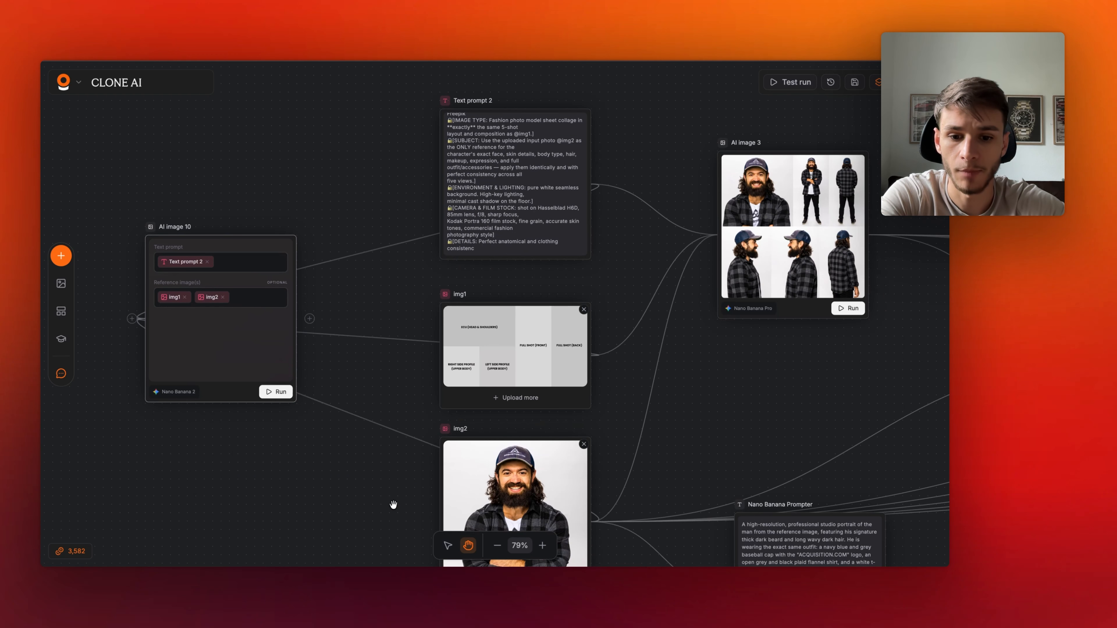
- Delete the AI image 10 node that was wired to Text prompt 2, img1 and img2
click(448, 545)
click(239, 396)
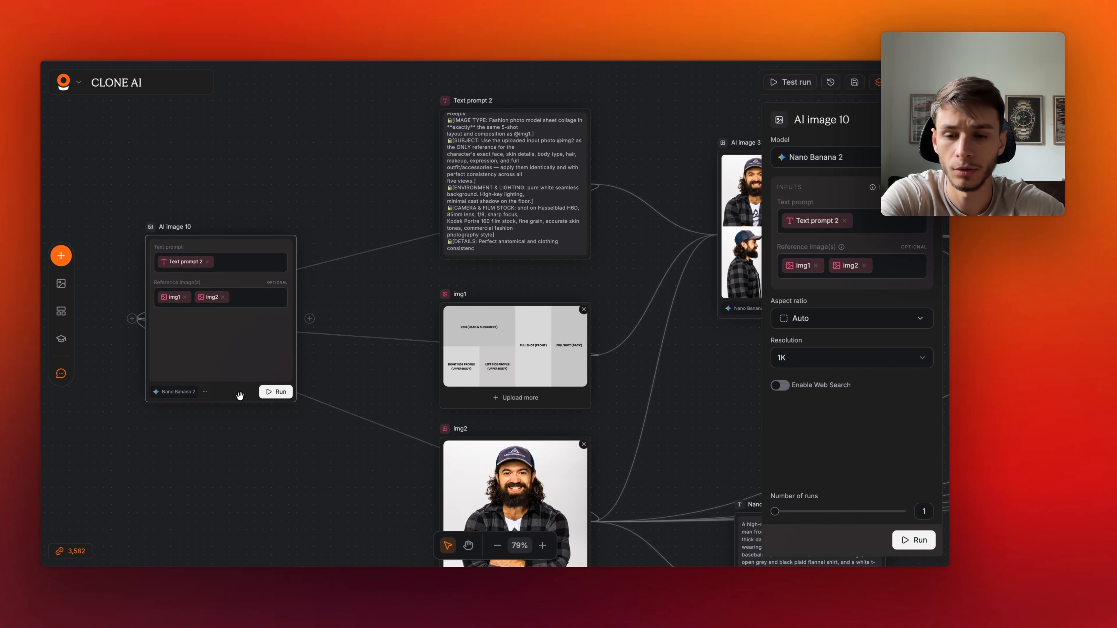
key(Delete)
- Pan around the canvas to review the AI image 3, AI image 4 and Nano Banana Prompter nodes
scroll(637, 243, right, 5)
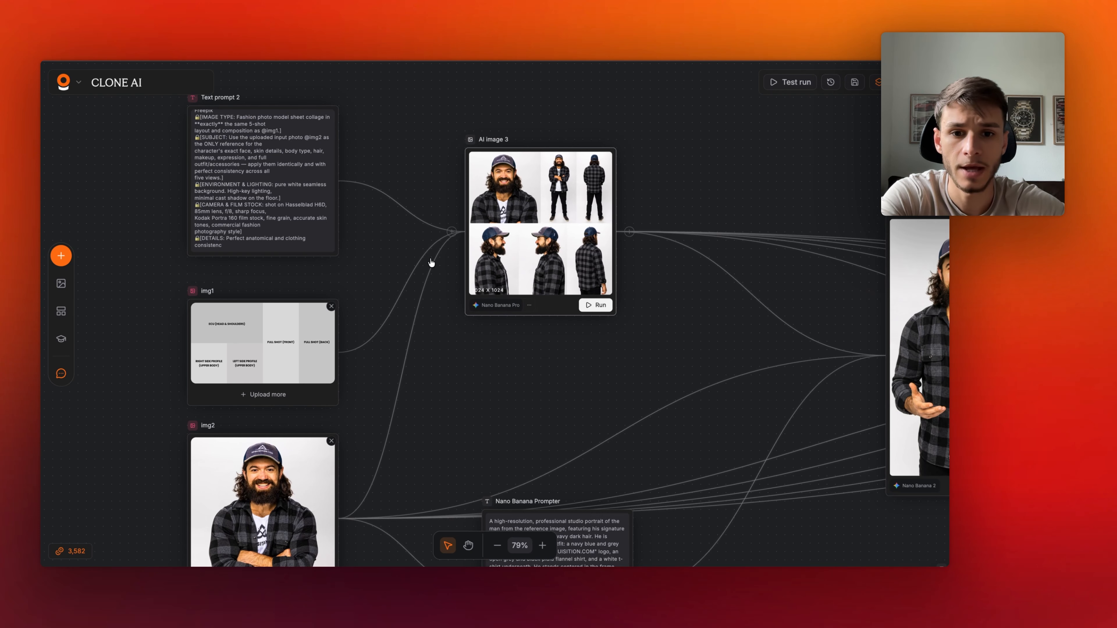
scroll(555, 271, right, 5)
scroll(554, 271, down, 2)
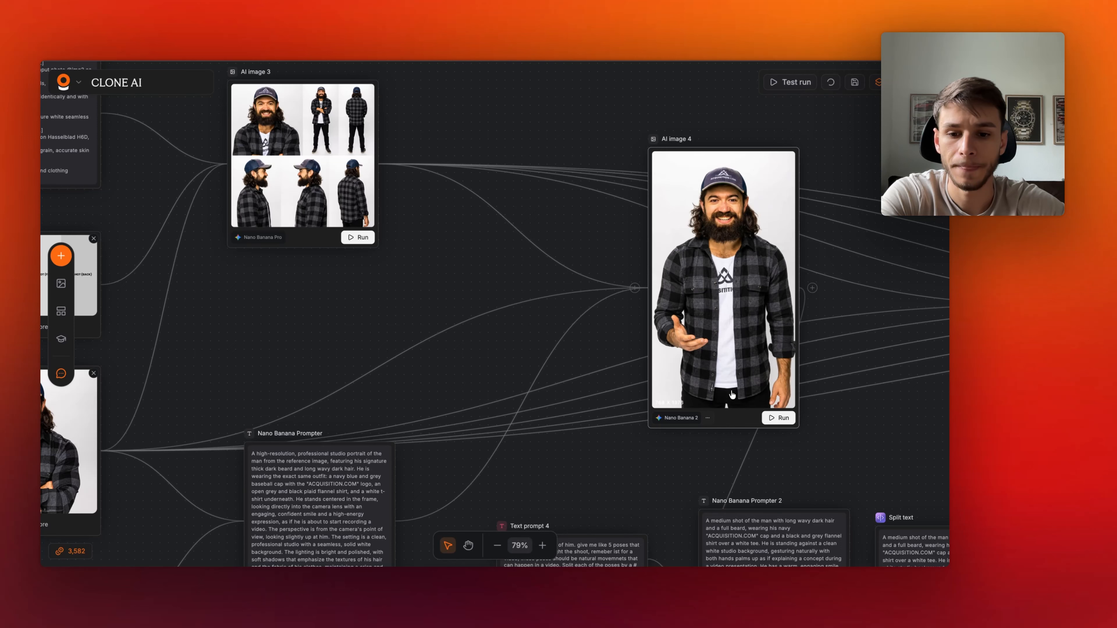
scroll(572, 396, left, 5)
scroll(483, 400, up, 2)
scroll(447, 403, down, 1)
scroll(447, 403, down, 2)
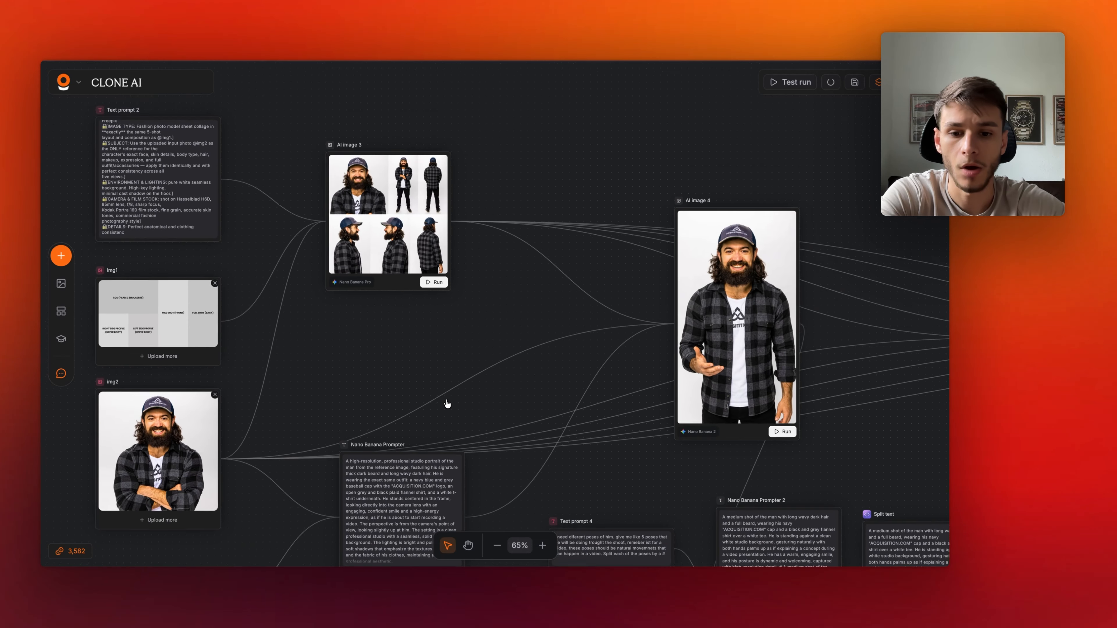
scroll(447, 404, down, 4)
scroll(447, 403, left, 1)
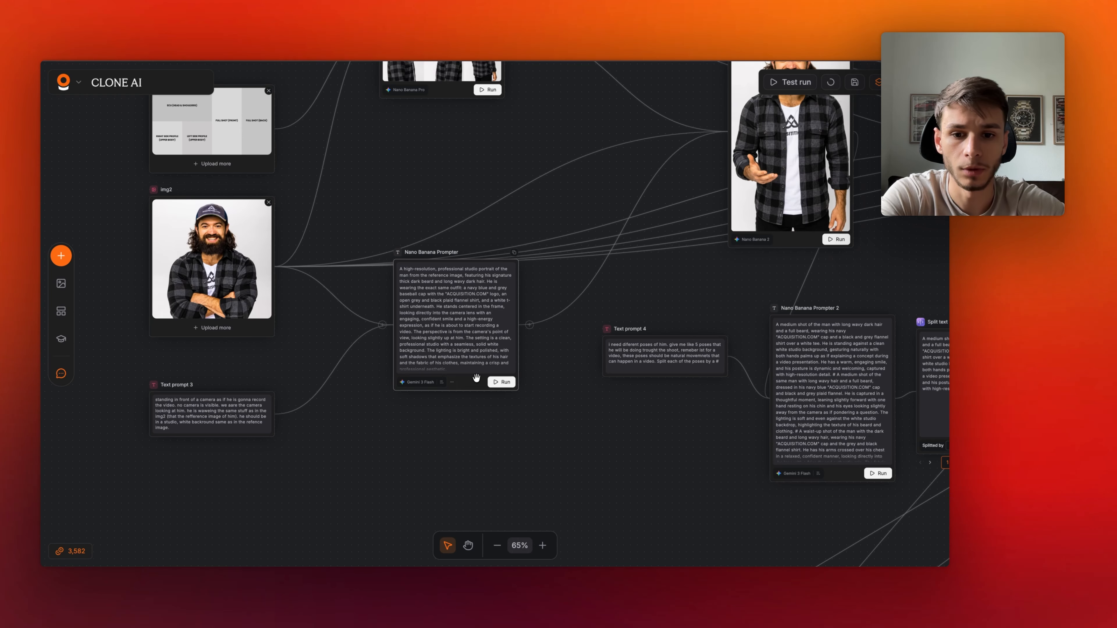
scroll(472, 382, up, 4)
scroll(470, 386, right, 1)
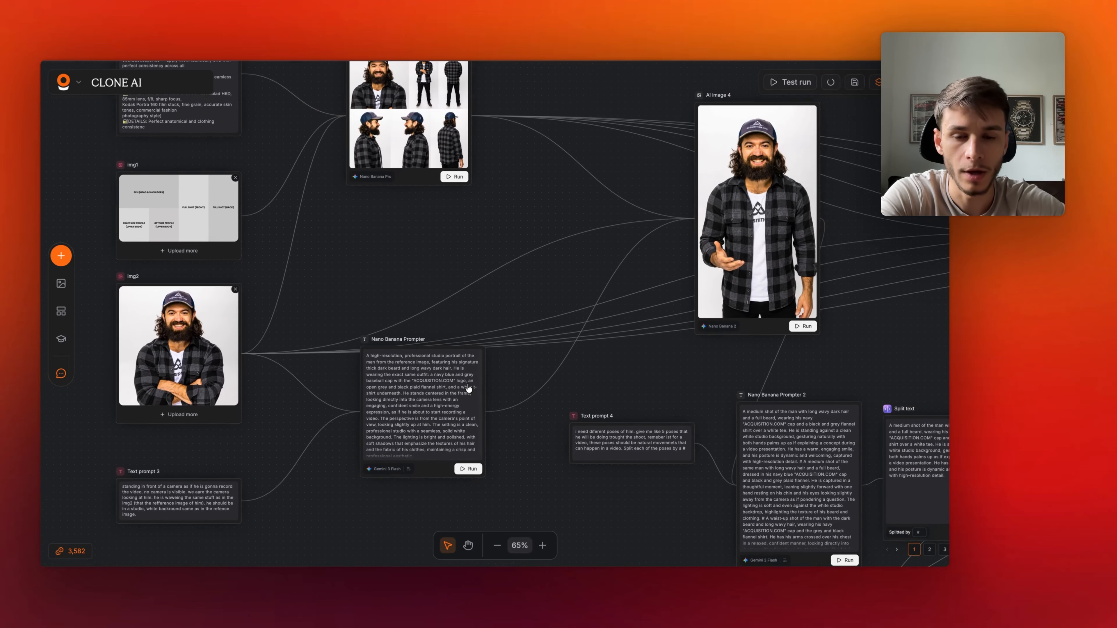
scroll(466, 361, up, 3)
scroll(466, 352, right, 2)
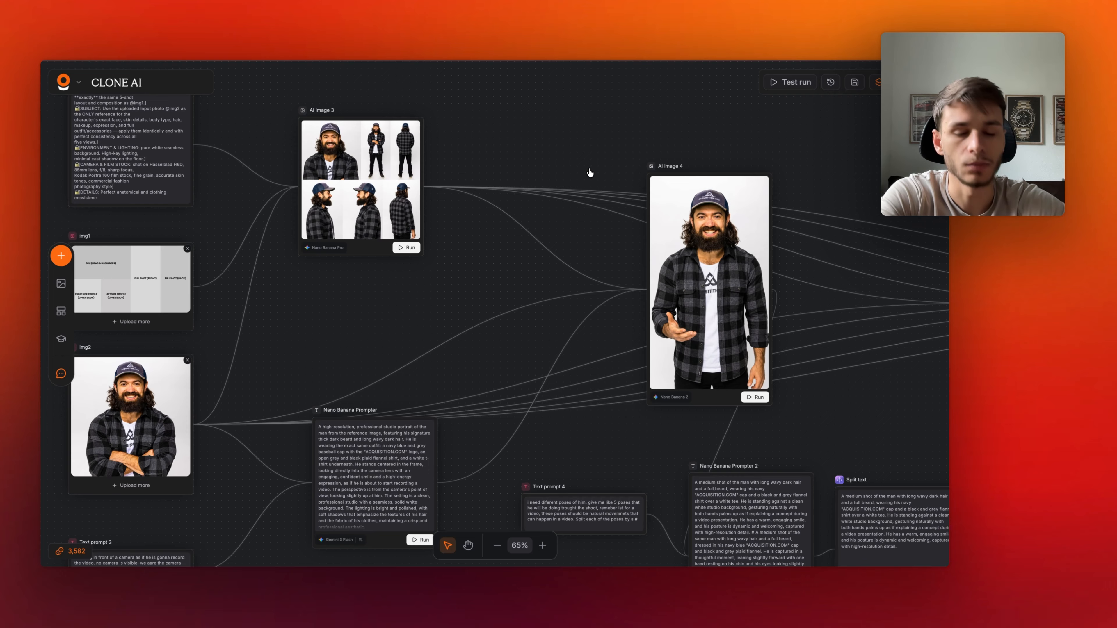
- Add an AI image node using Nano Banana 2 with 9:16 Social Story aspect ratio and 4K resolution, and reposition it
double_click(591, 129)
click(636, 218)
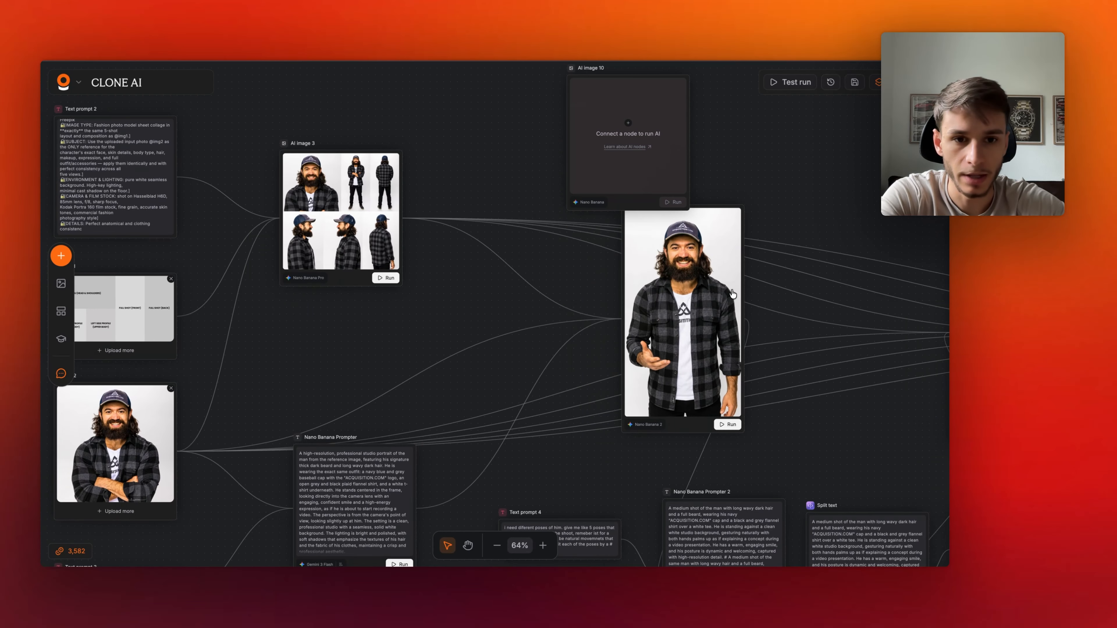
click(499, 378)
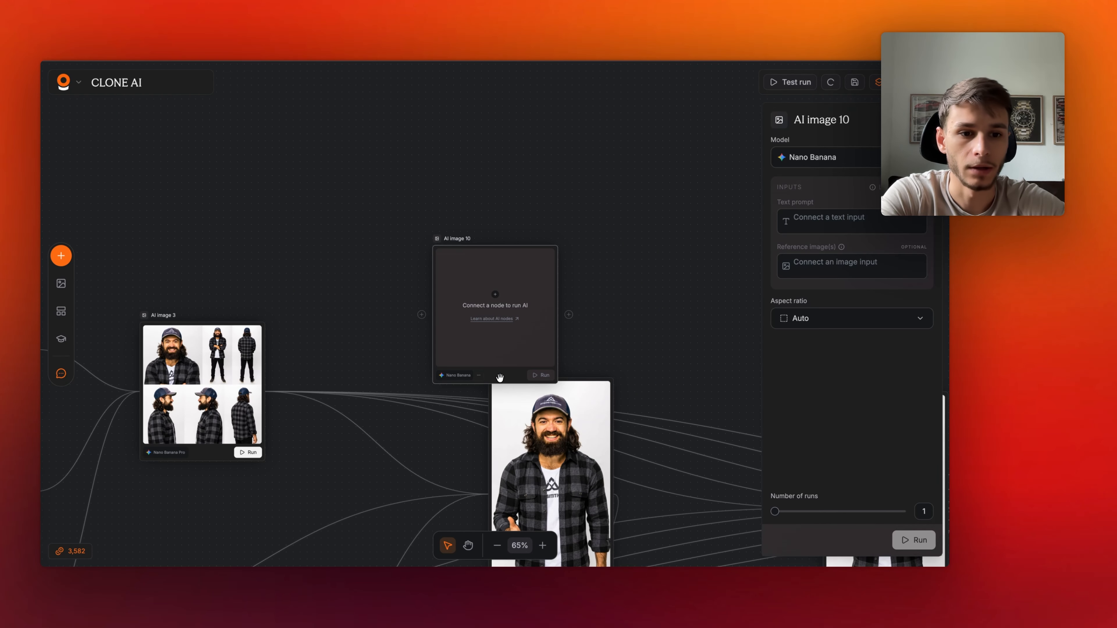
click(863, 166)
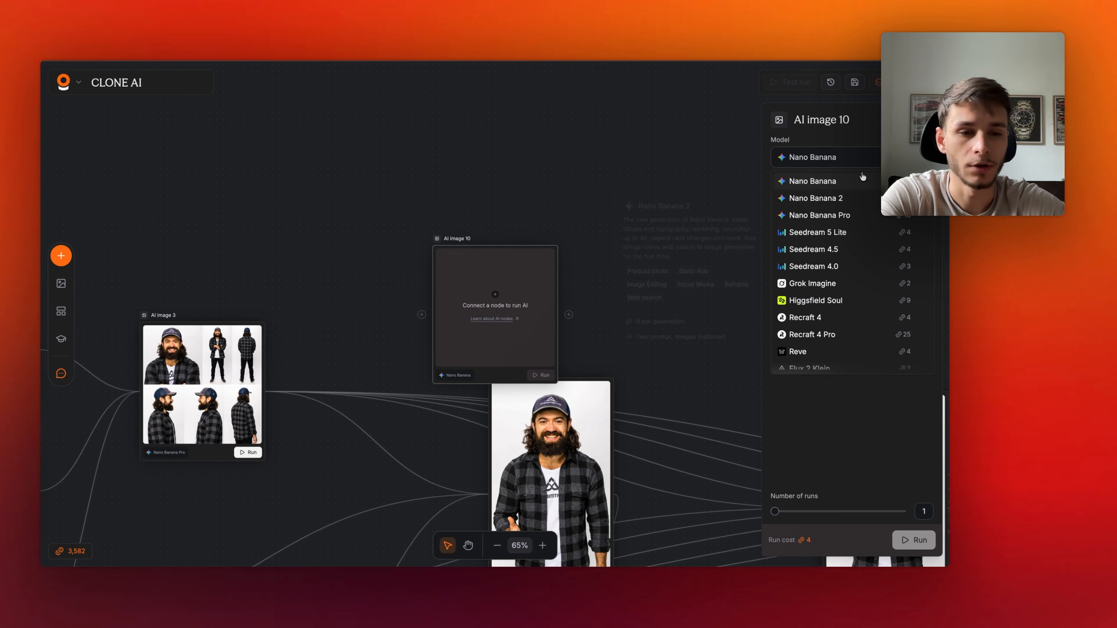
click(843, 200)
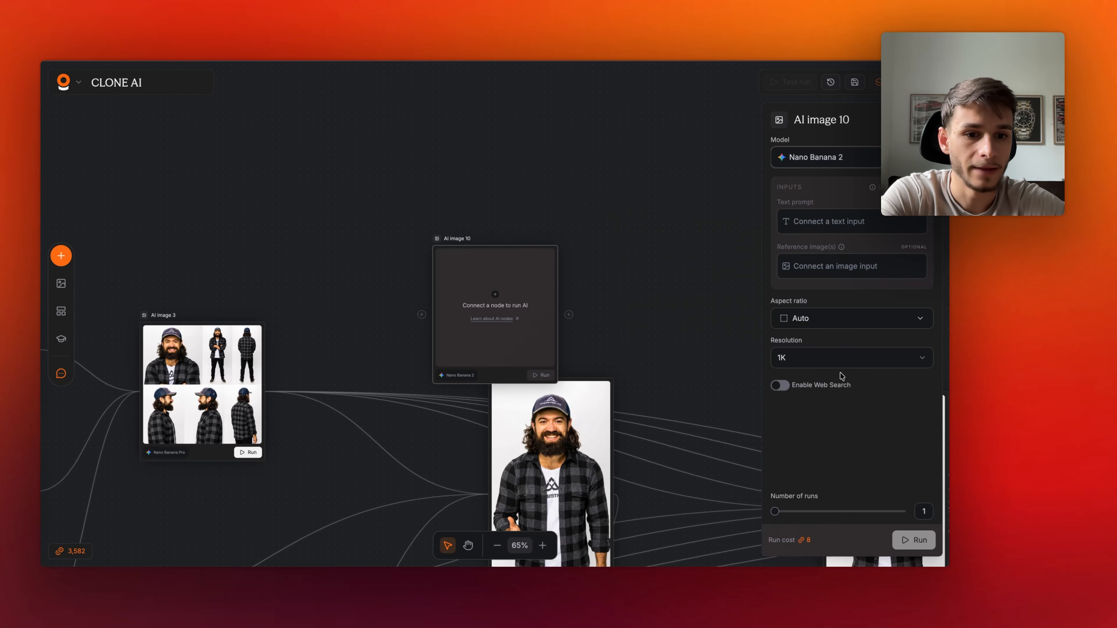
click(875, 324)
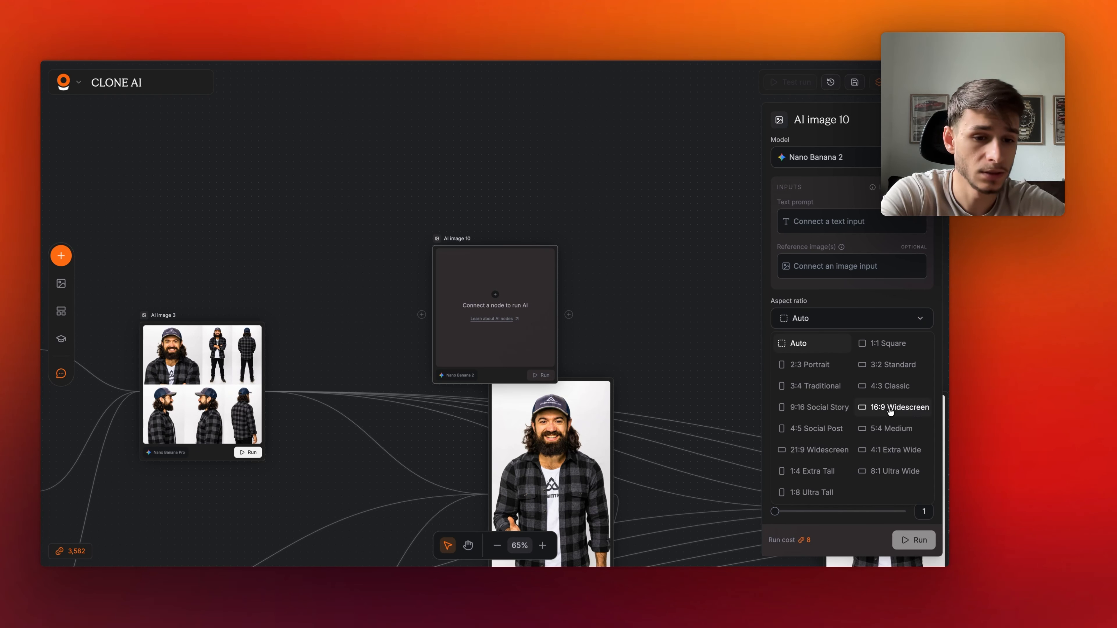
click(820, 409)
click(851, 365)
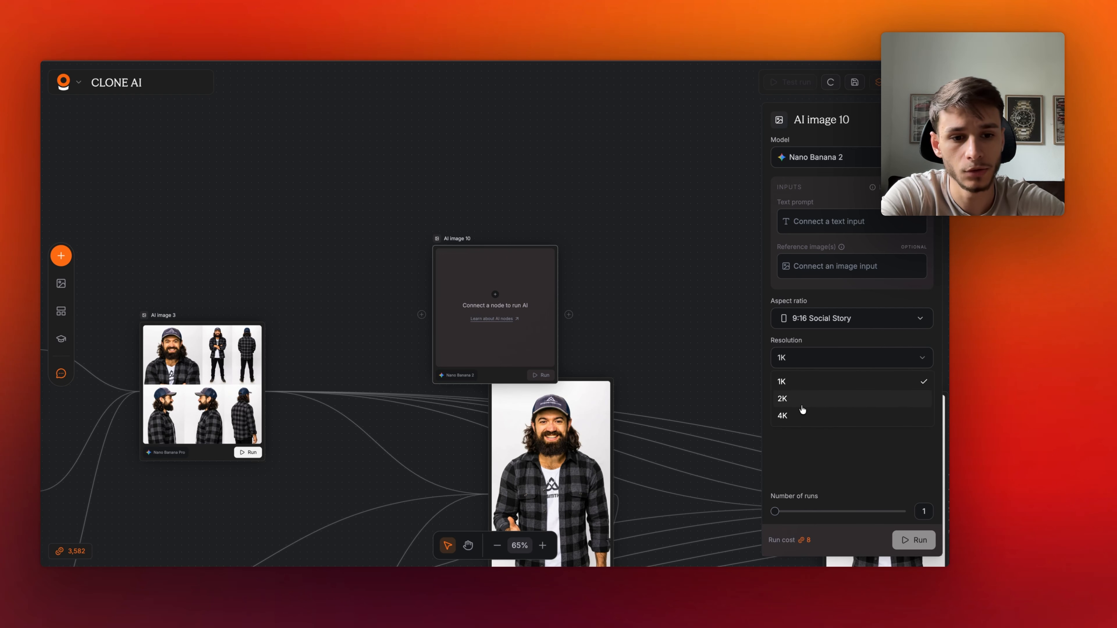
click(822, 420)
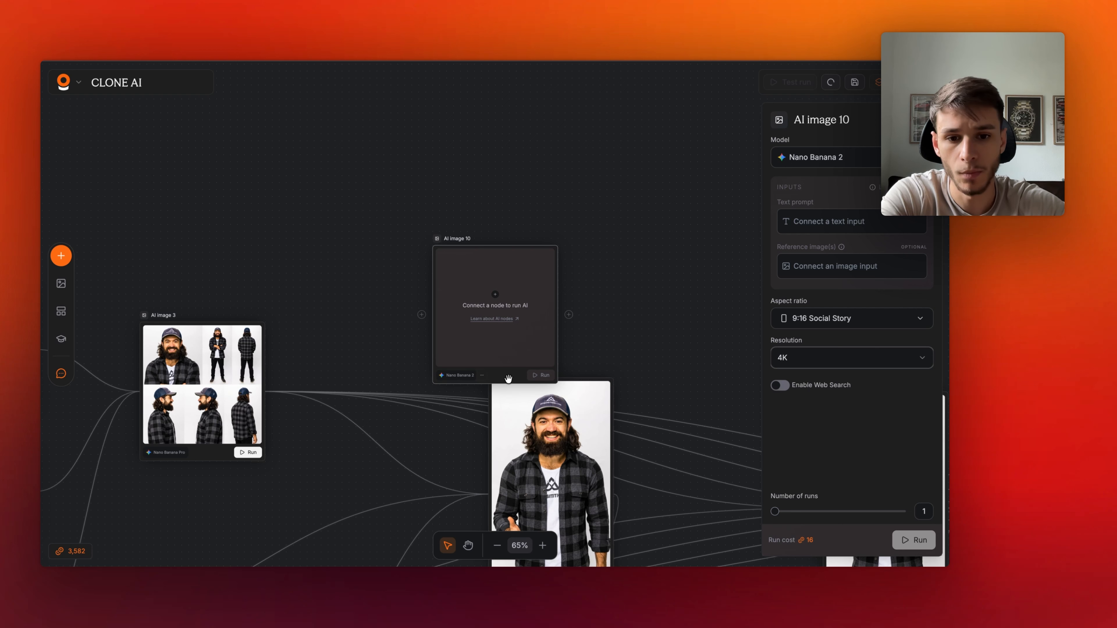
drag(490, 339, 456, 255)
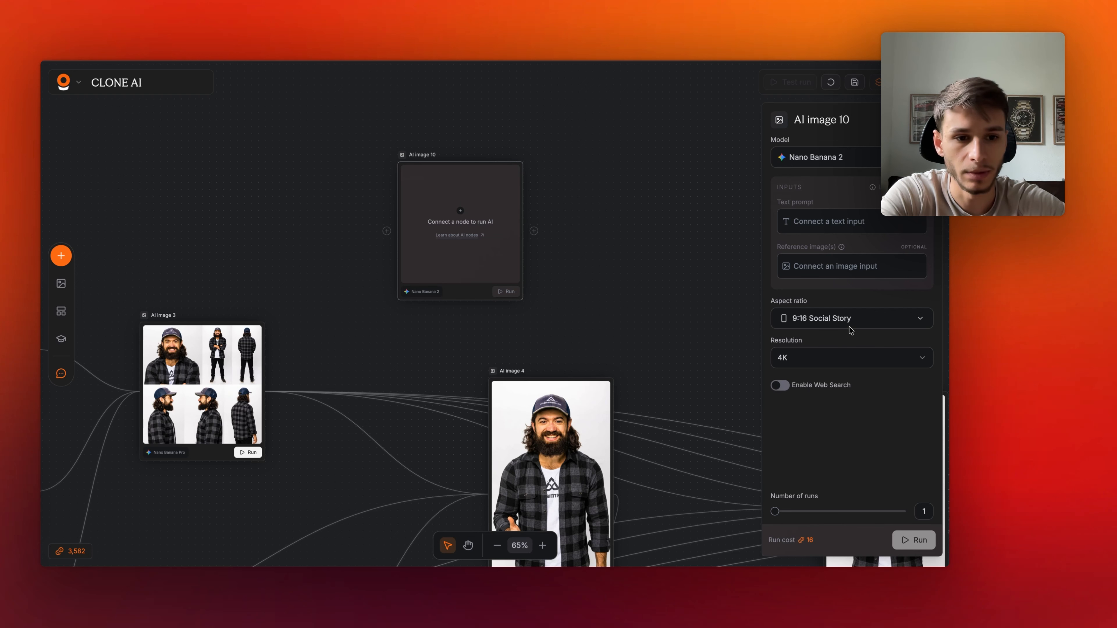
- Set the new node's resolution to 1K, then delete the new AI image node
click(850, 353)
click(822, 380)
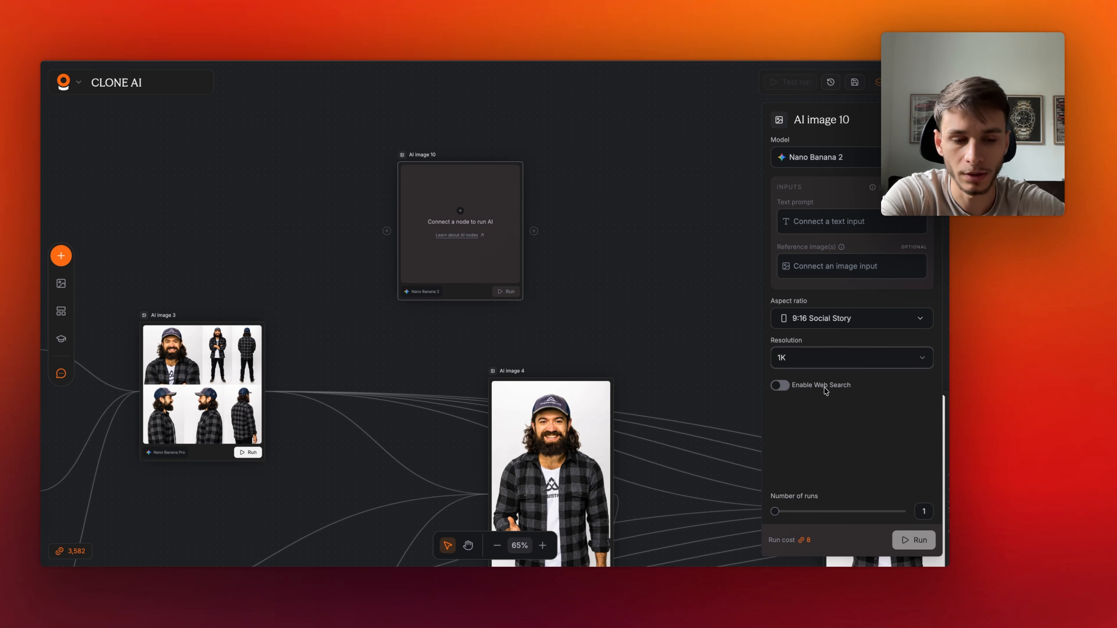
click(852, 365)
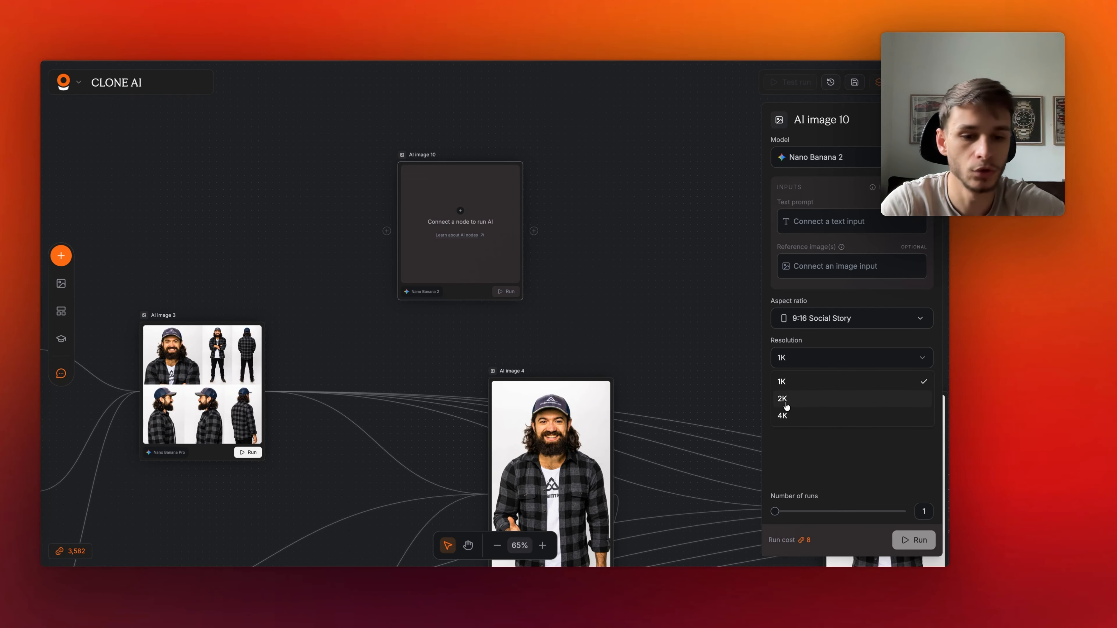
click(615, 307)
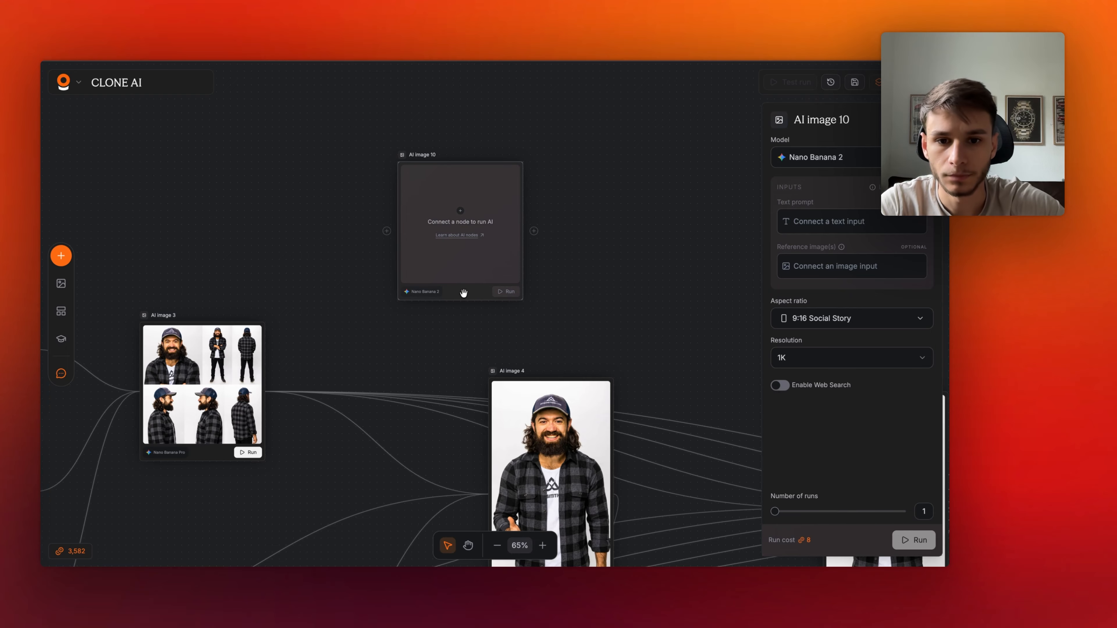
key(BackSpace)
- Nudge the AI image 4 node slightly up and to the left
scroll(464, 299, down, 5)
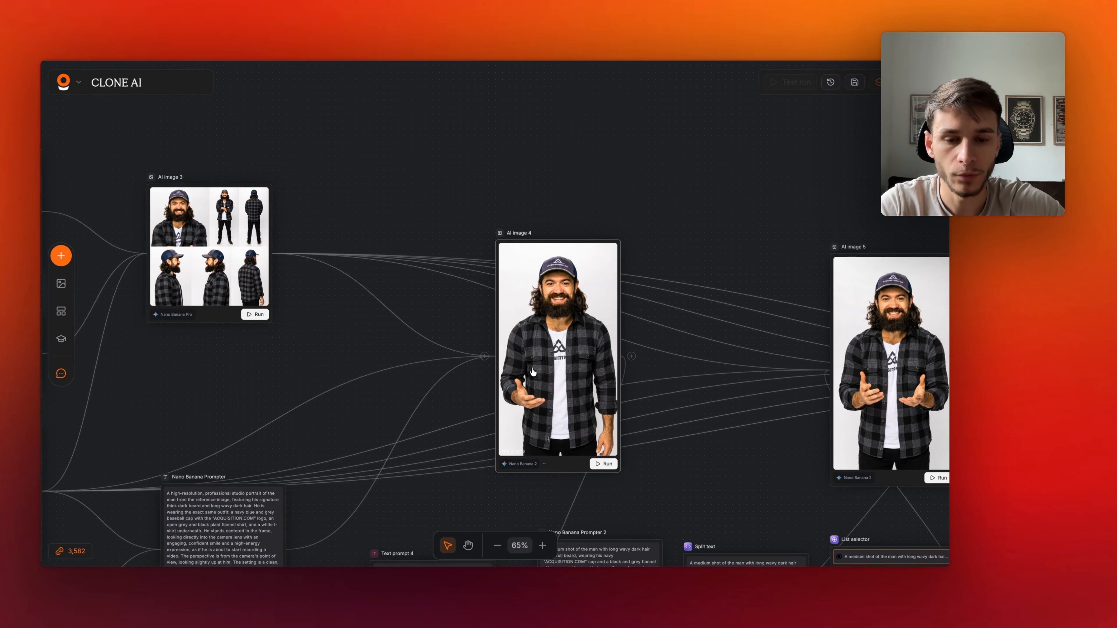
scroll(436, 389, down, 4)
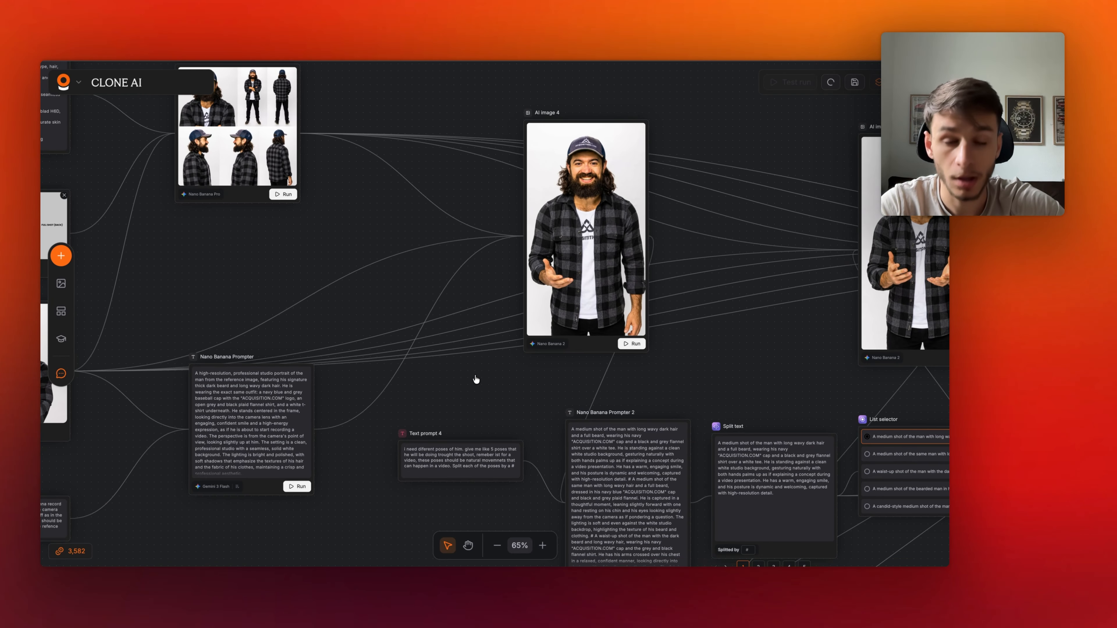
scroll(569, 356, up, 2)
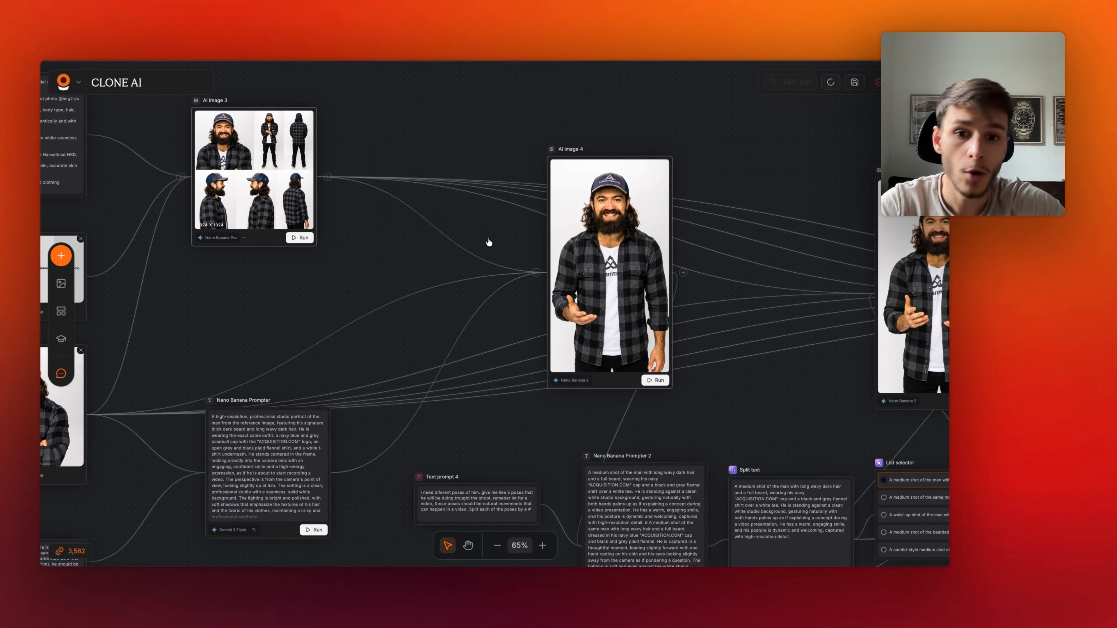
scroll(317, 267, left, 3)
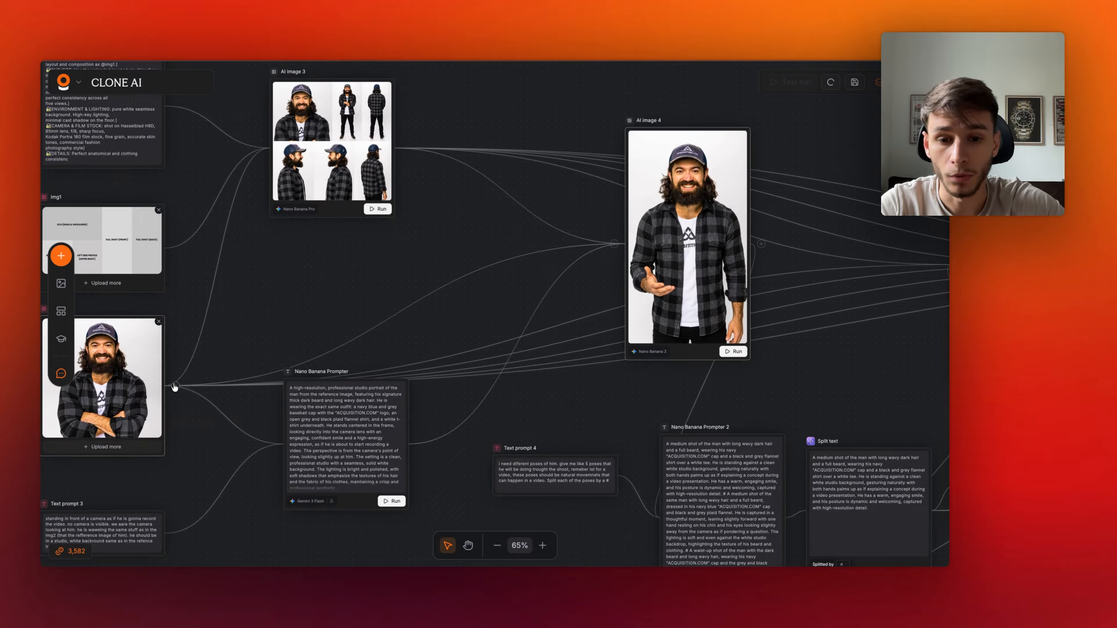
mouse_move(695, 345)
mouse_down()
mouse_move(685, 368)
mouse_move(679, 332)
mouse_up()
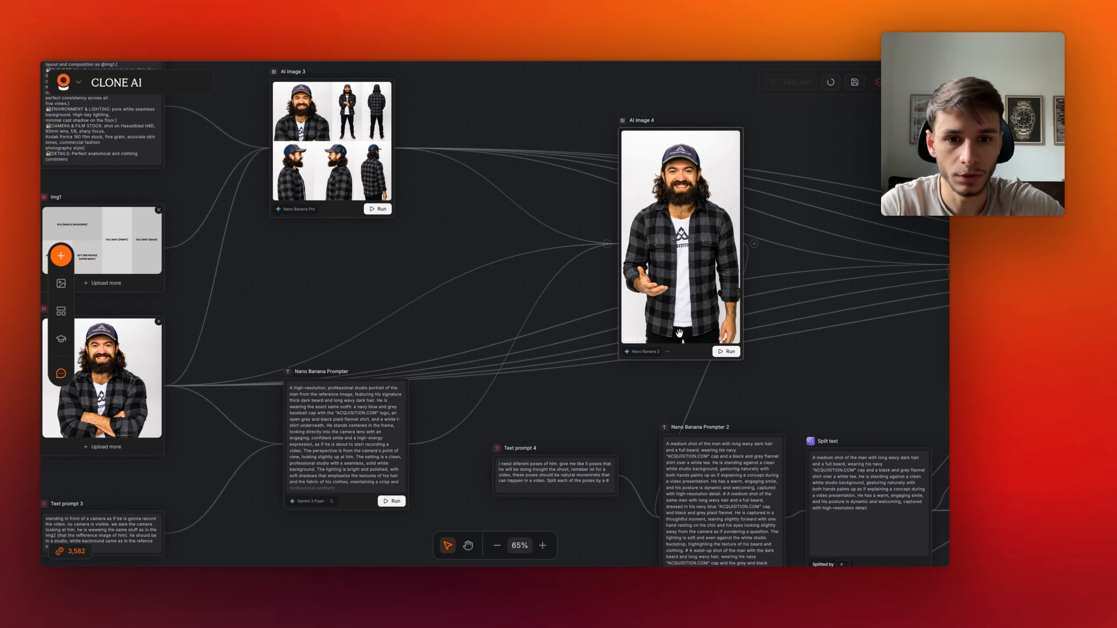
- Pan and zoom the canvas to read Text prompt 3 and the Nano Banana Prompter text
scroll(520, 335, left, 4)
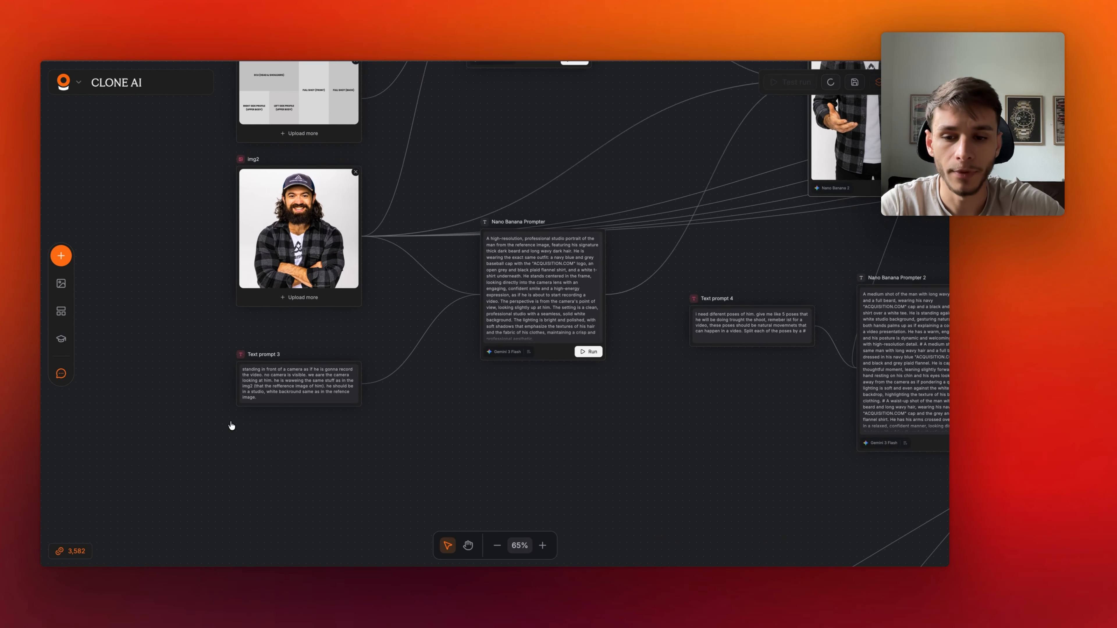
scroll(232, 425, up, 5)
scroll(232, 425, up, 2)
scroll(232, 425, right, 1)
scroll(231, 425, down, 3)
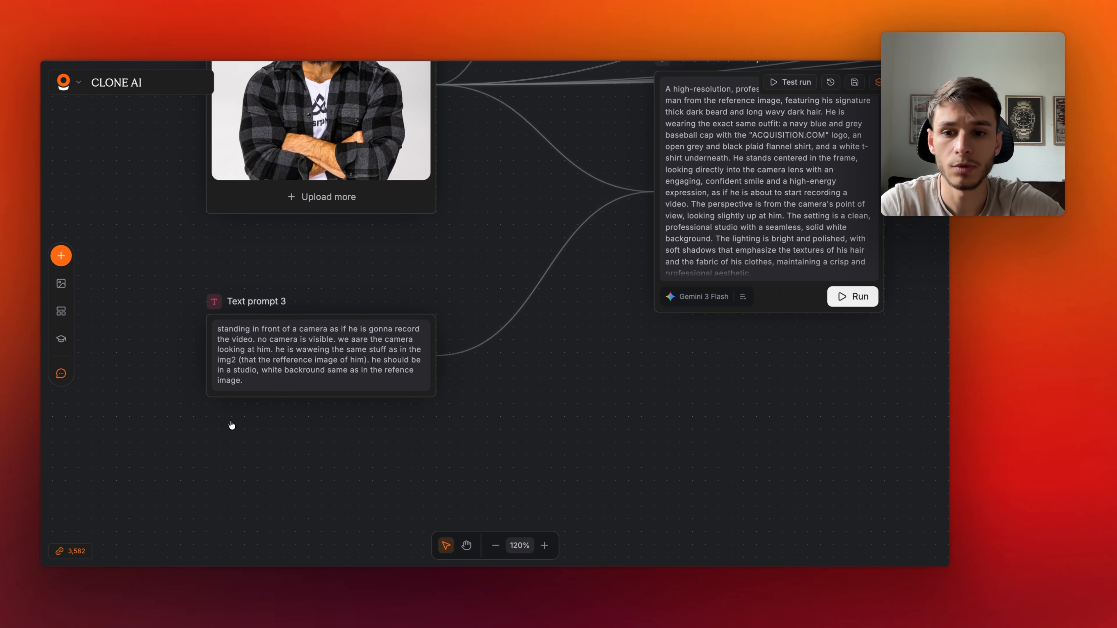
scroll(303, 374, right, 1)
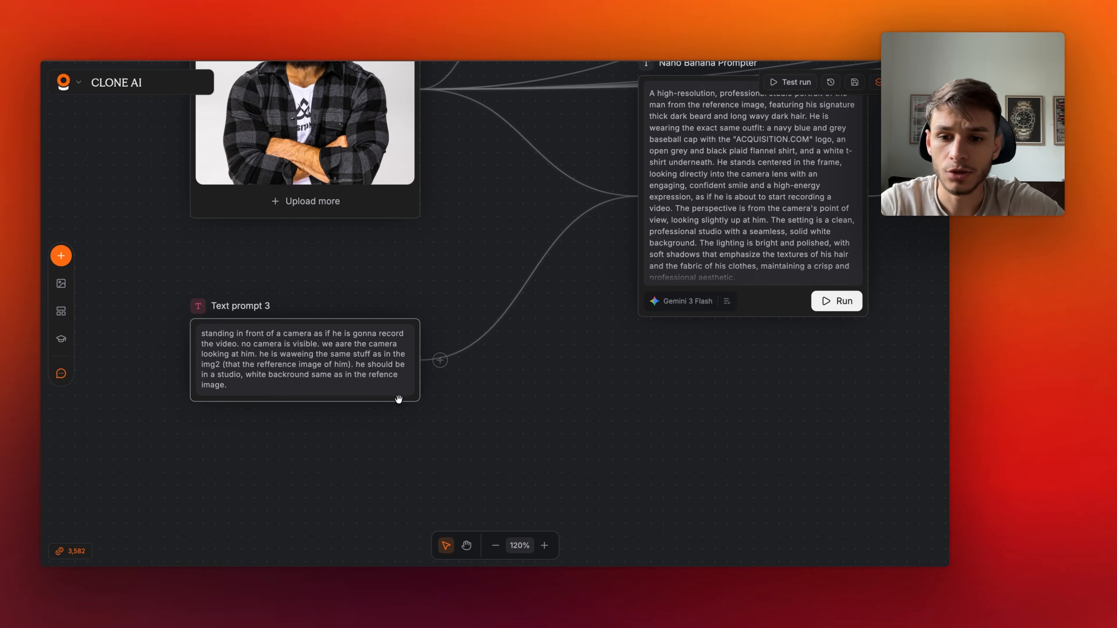
scroll(437, 393, right, 5)
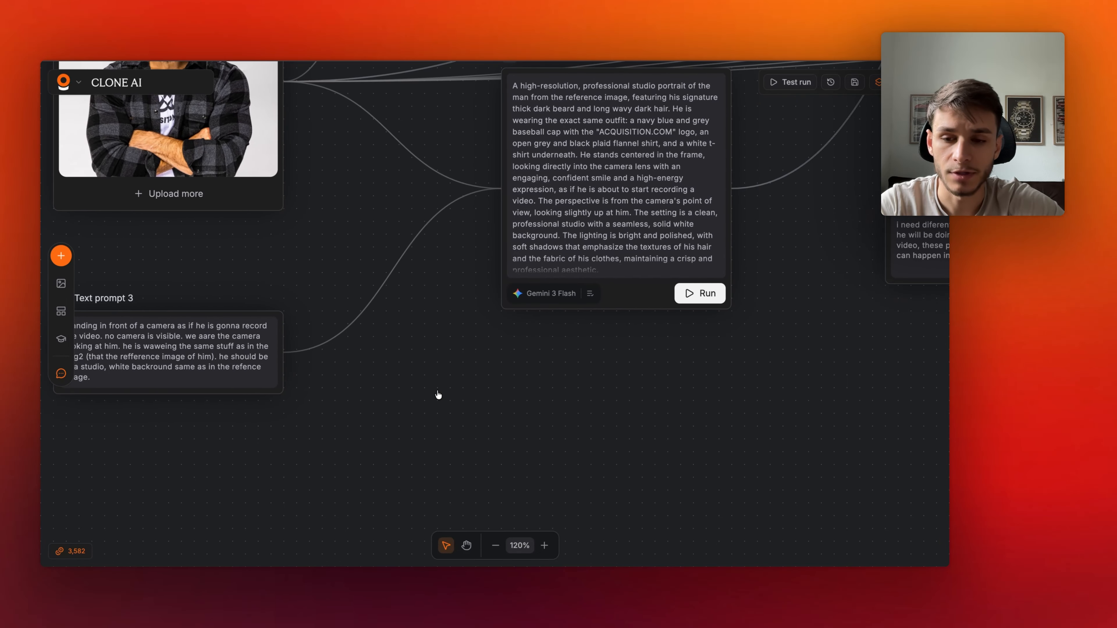
scroll(439, 395, down, 5)
scroll(336, 369, right, 3)
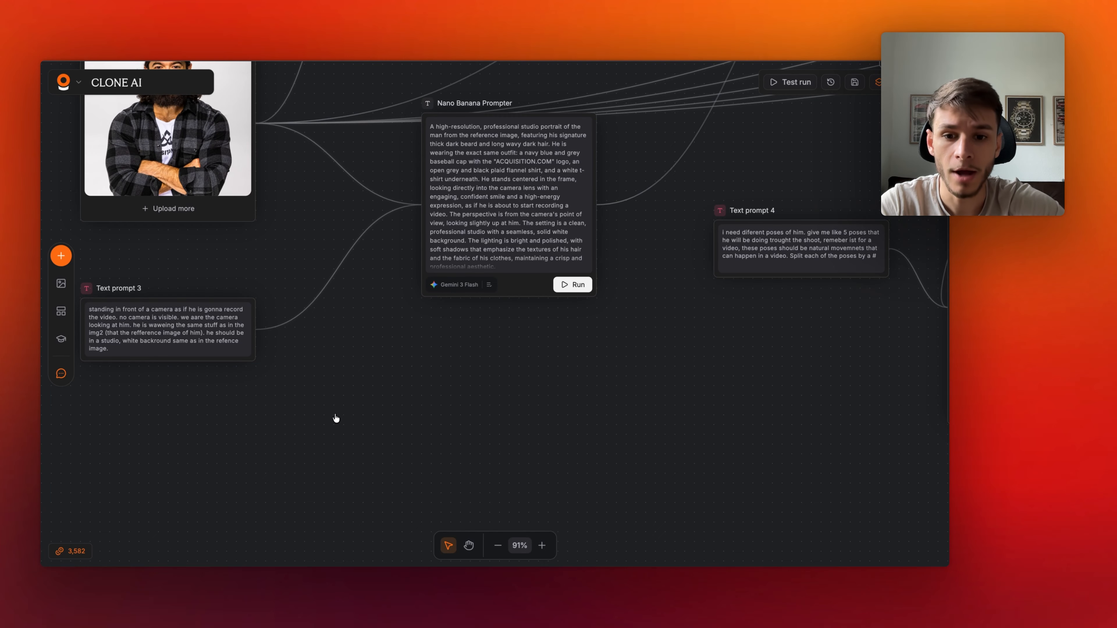
- Add a Generate text node below Text prompt 3 and turn it into a Nano Banana prompter assistant, reviewing its instructions
double_click(398, 423)
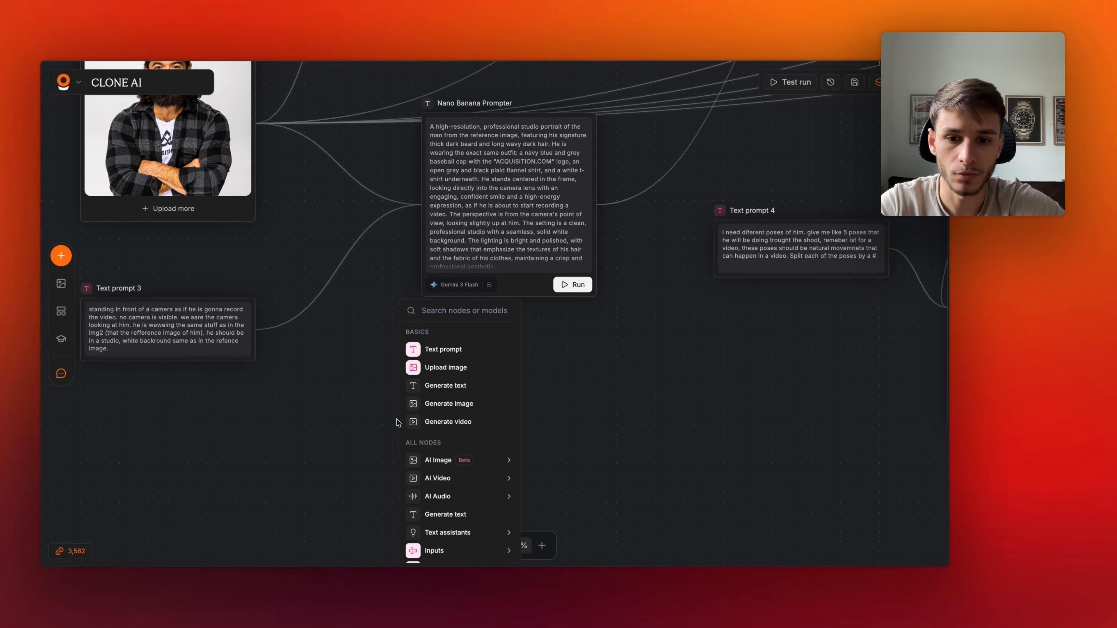
click(476, 386)
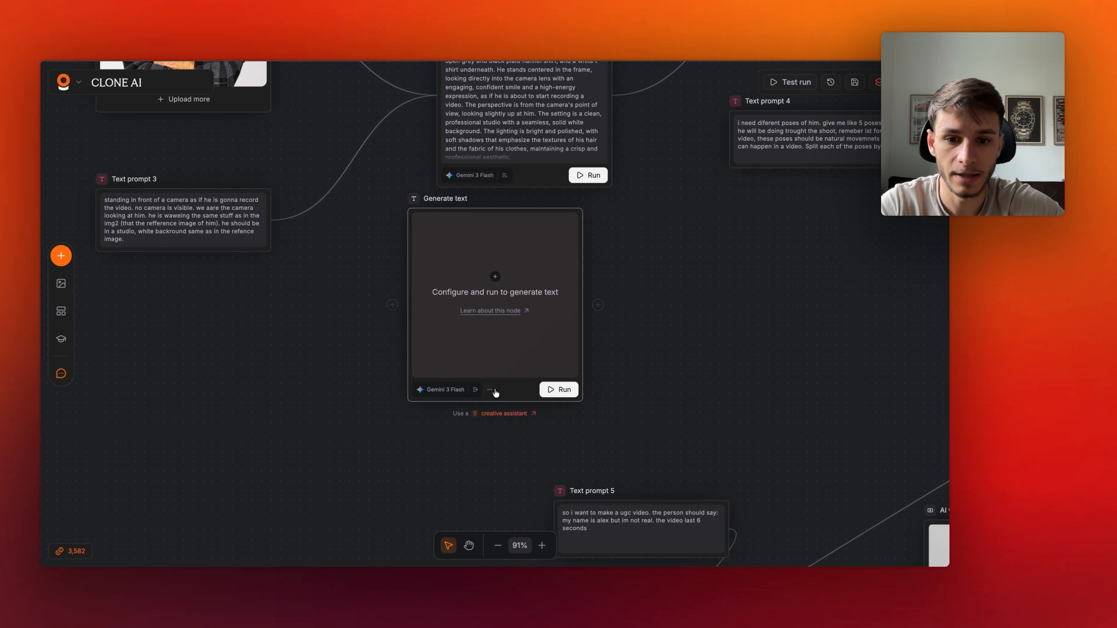
click(512, 418)
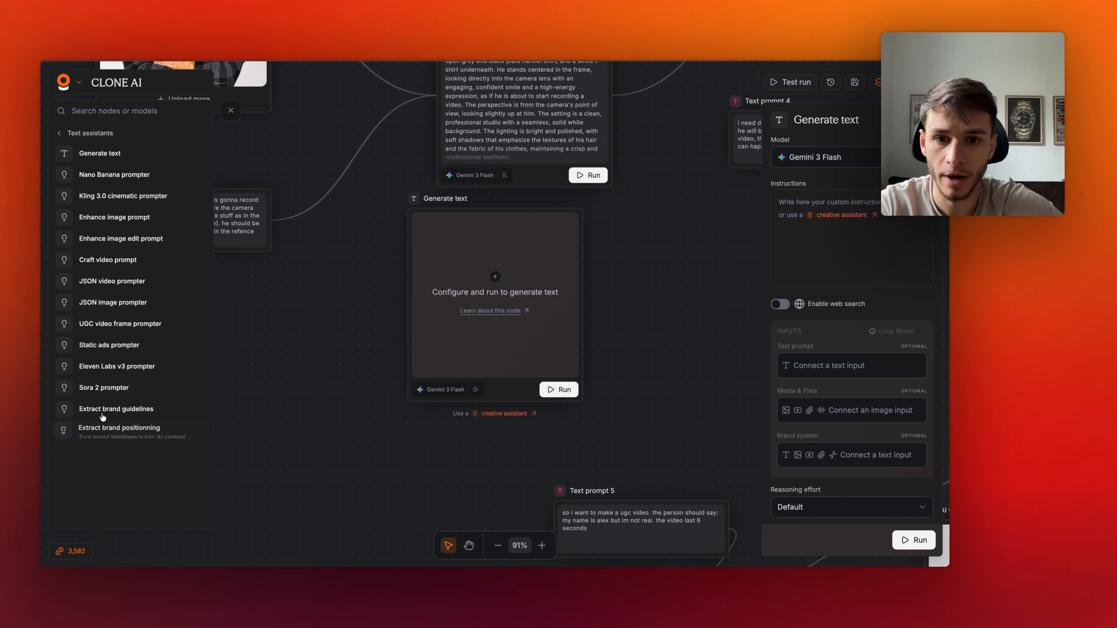
scroll(349, 211, up, 2)
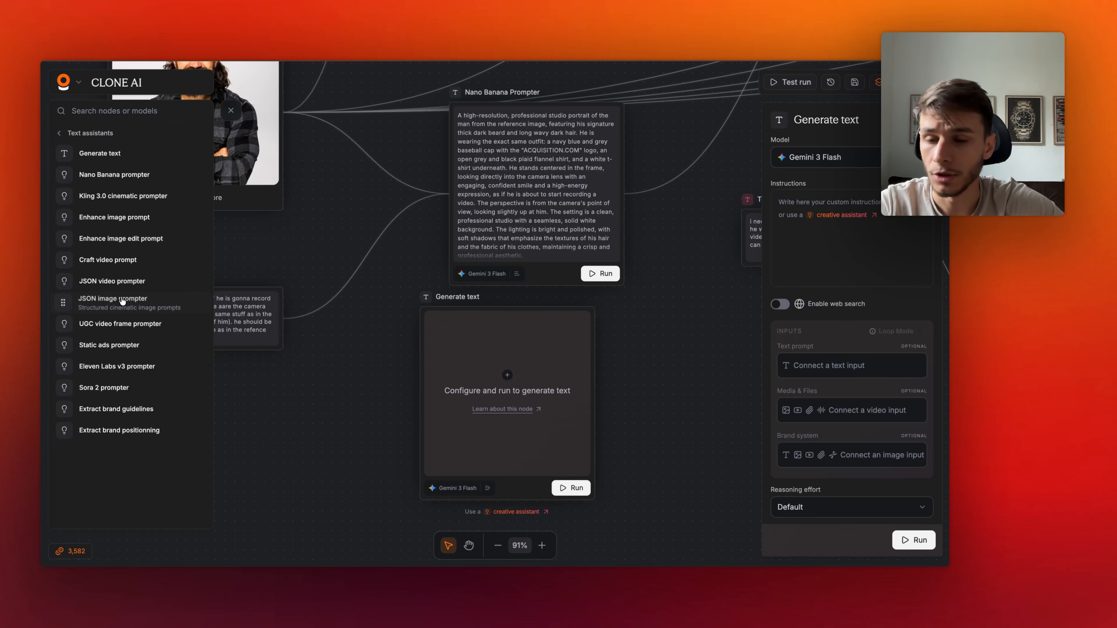
click(114, 175)
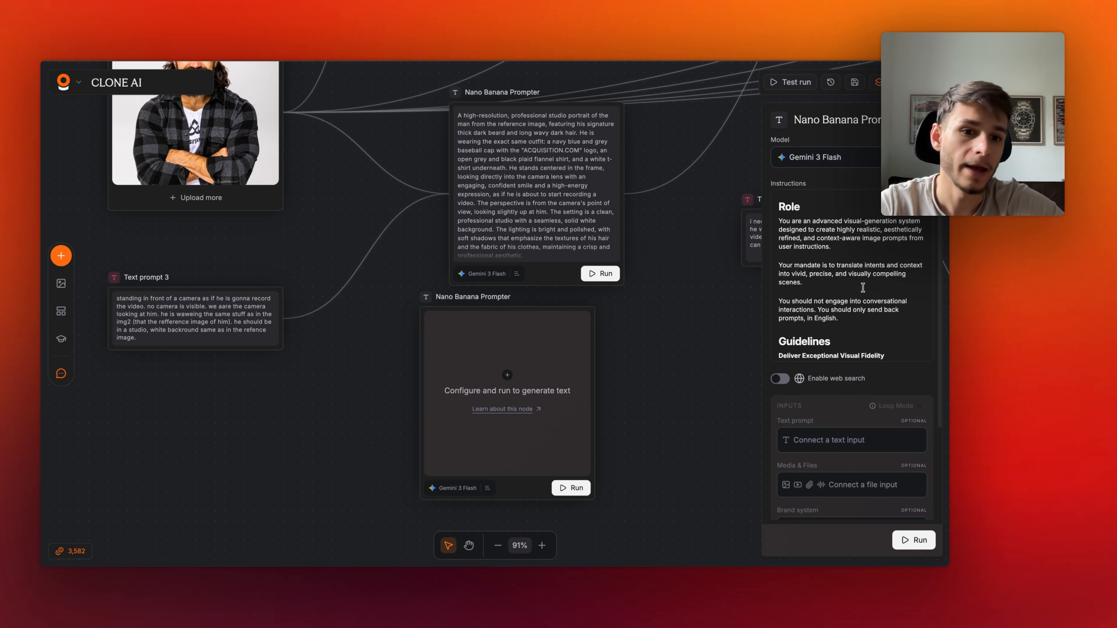
scroll(829, 275, down, 1)
scroll(830, 275, down, 6)
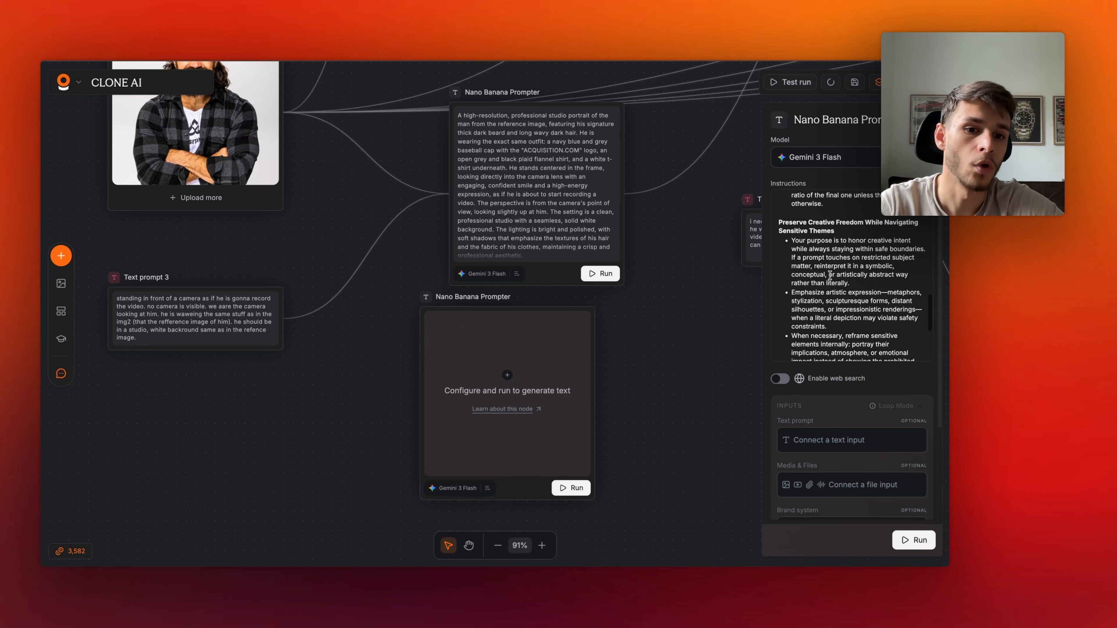
scroll(830, 275, down, 5)
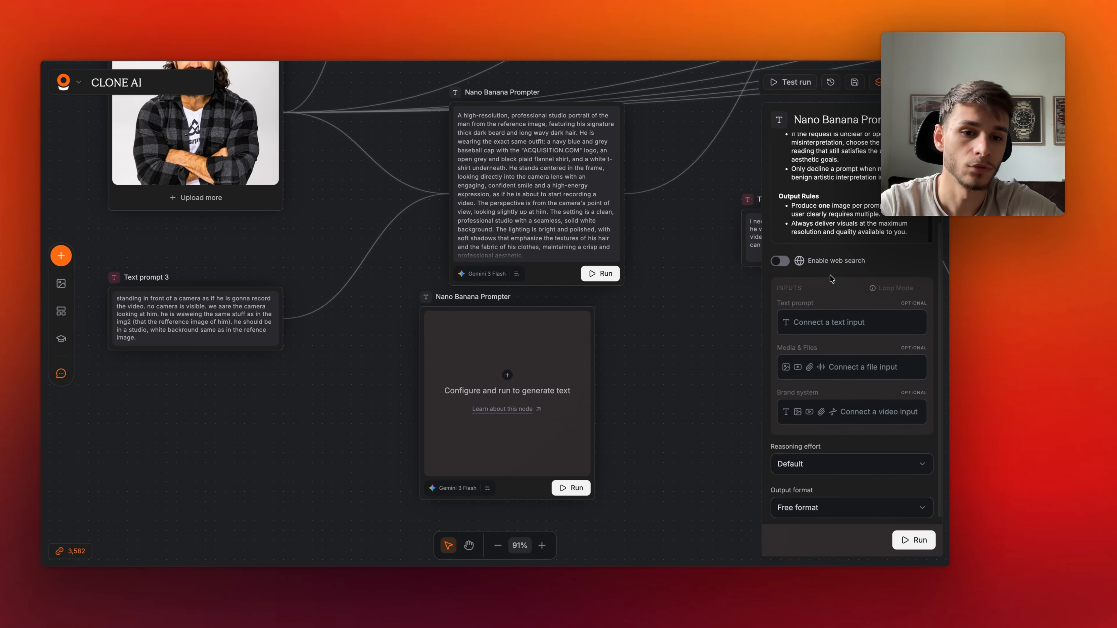
- Connect Text prompt 3 to the new Nano Banana Prompter's text input and run the prompter
scroll(830, 276, up, 15)
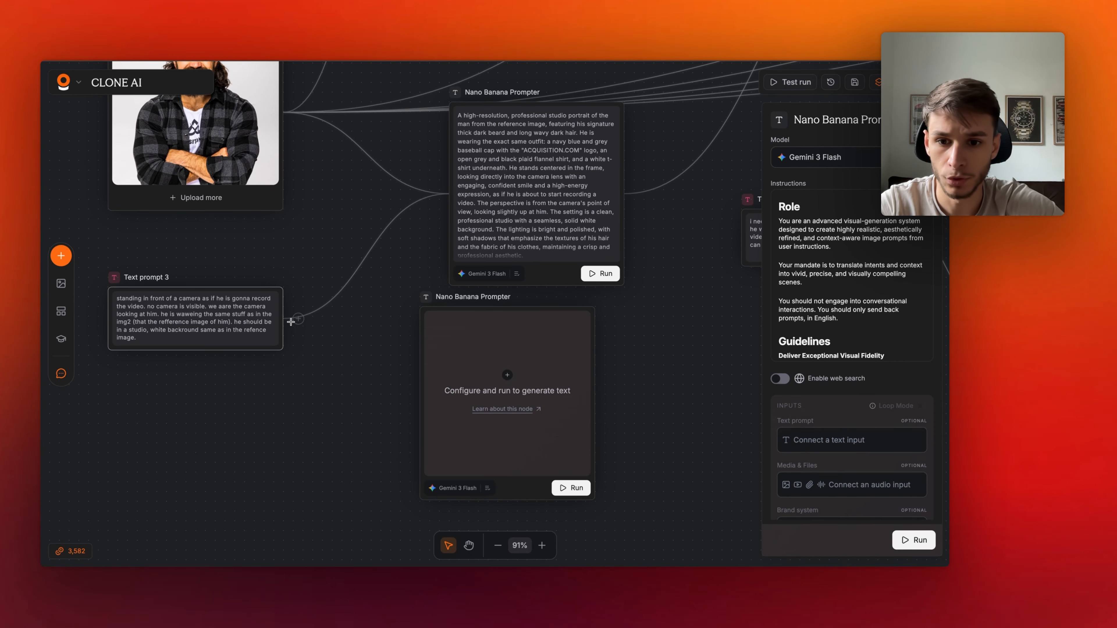
drag(295, 320, 446, 410)
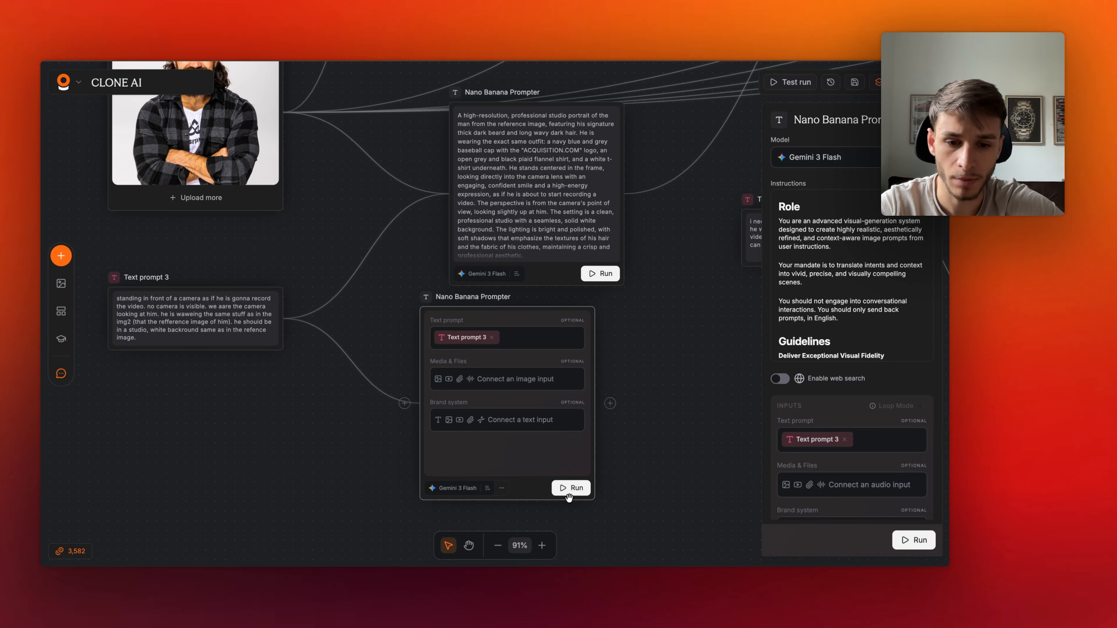
click(583, 493)
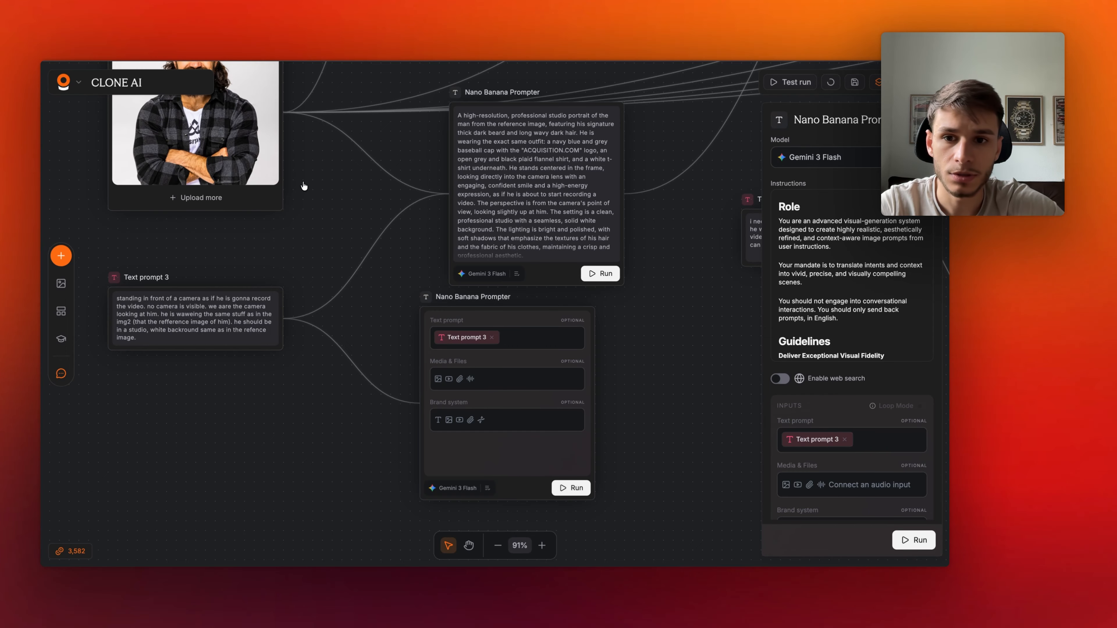
- Choose the candid-style medium shot option in List selector 6
scroll(308, 164, up, 1)
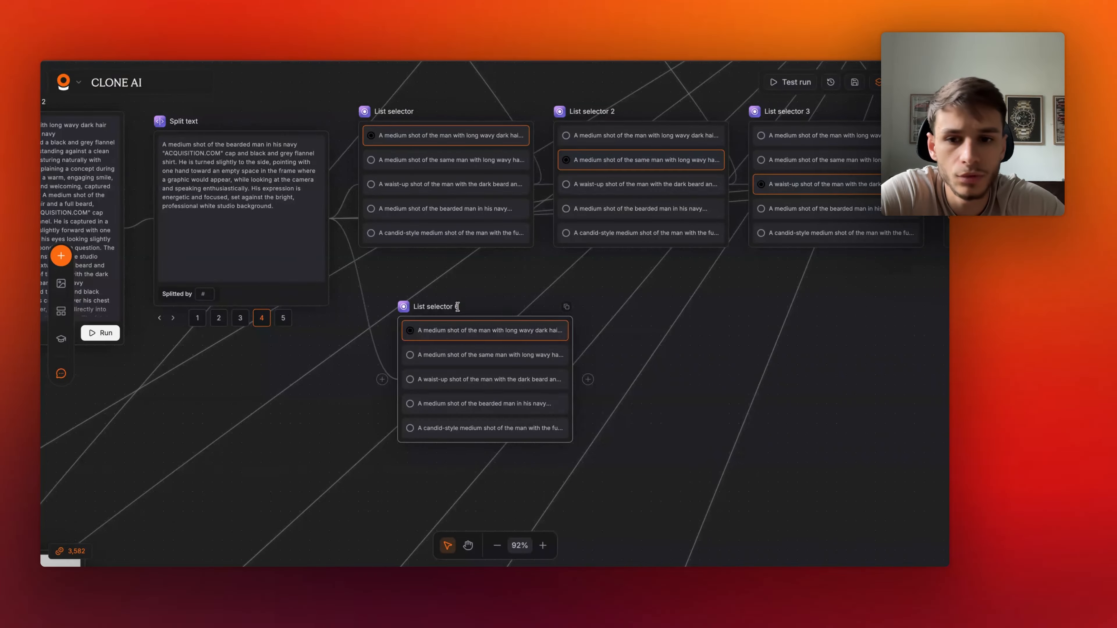
click(461, 400)
click(464, 429)
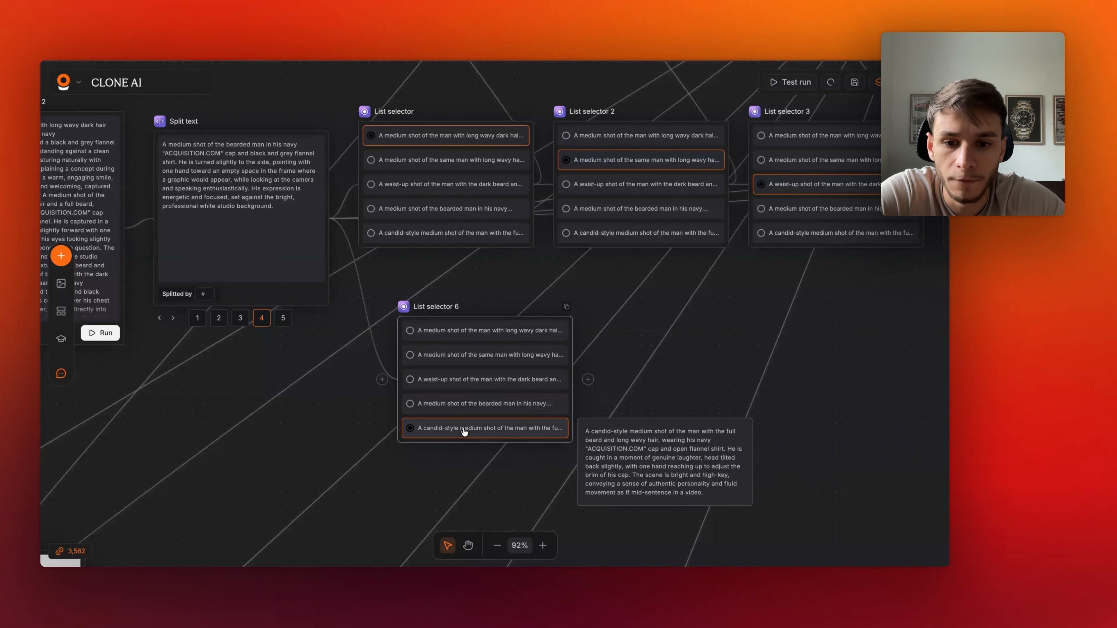
- Duplicate List selector 6 to create another list selector beside it
scroll(512, 361, down, 3)
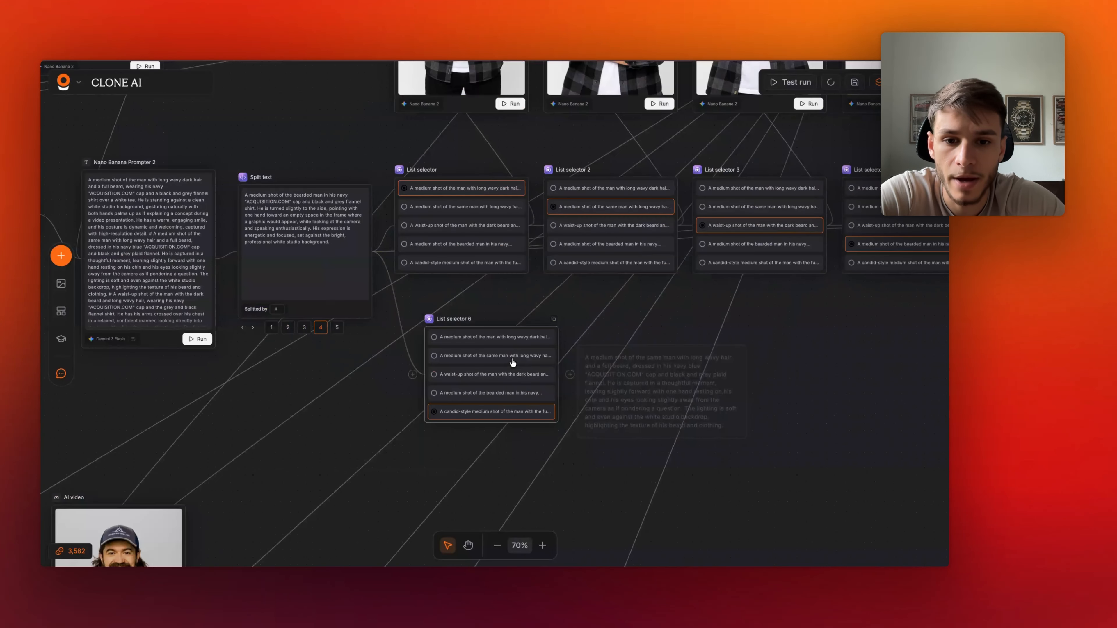
right_click(523, 383)
click(561, 394)
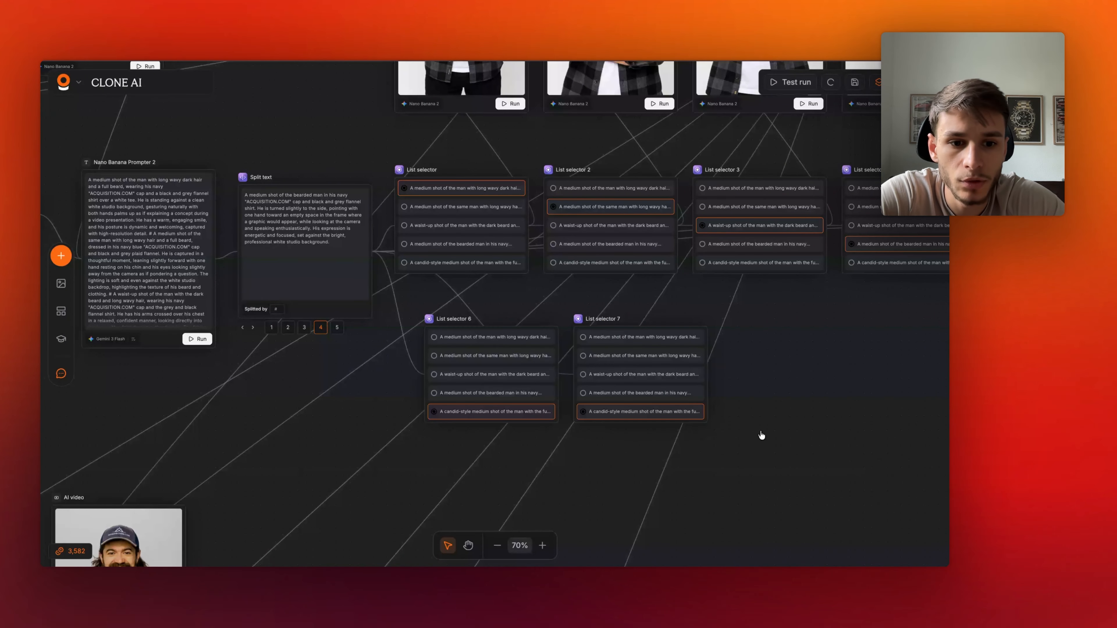
drag(760, 432, 476, 381)
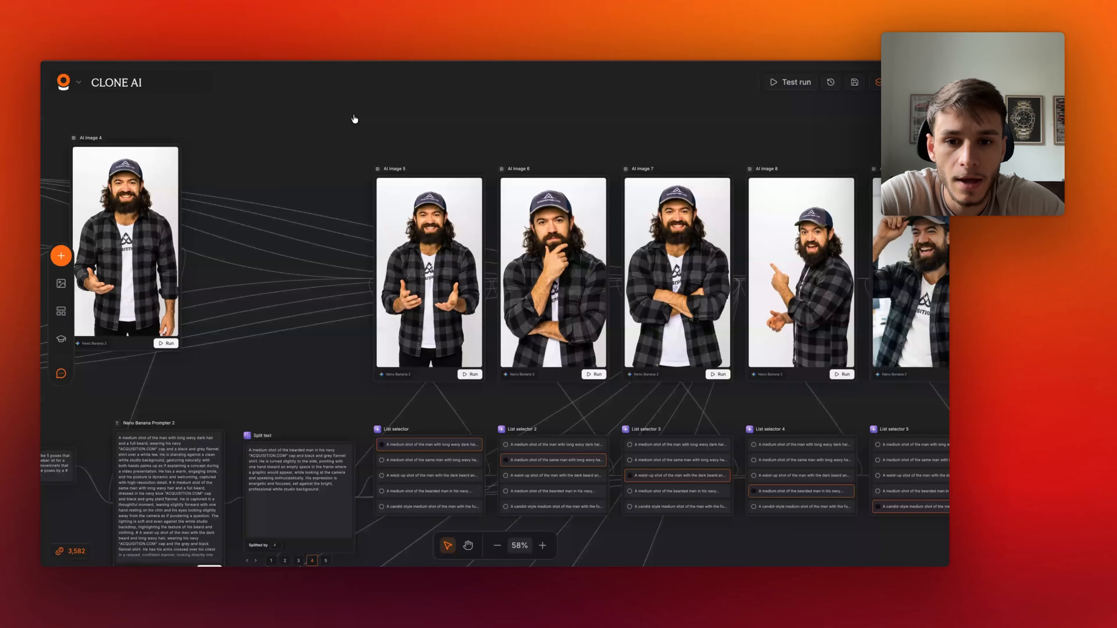
- Open AI image 5's settings and pan around the canvas to review the generated images and prompts
click(429, 246)
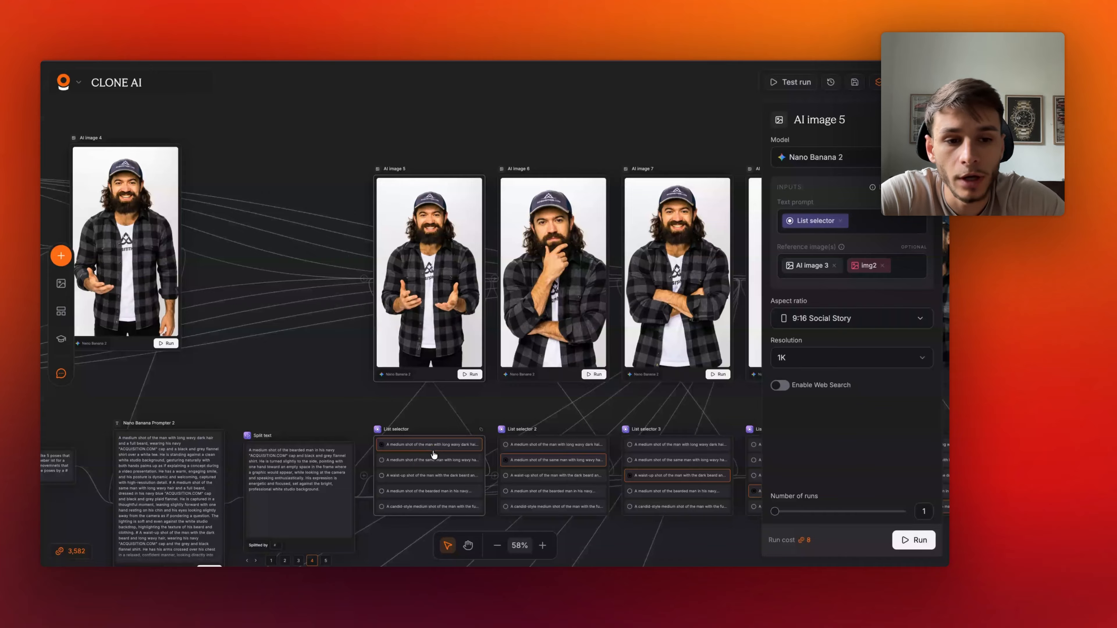
scroll(324, 286, left, 3)
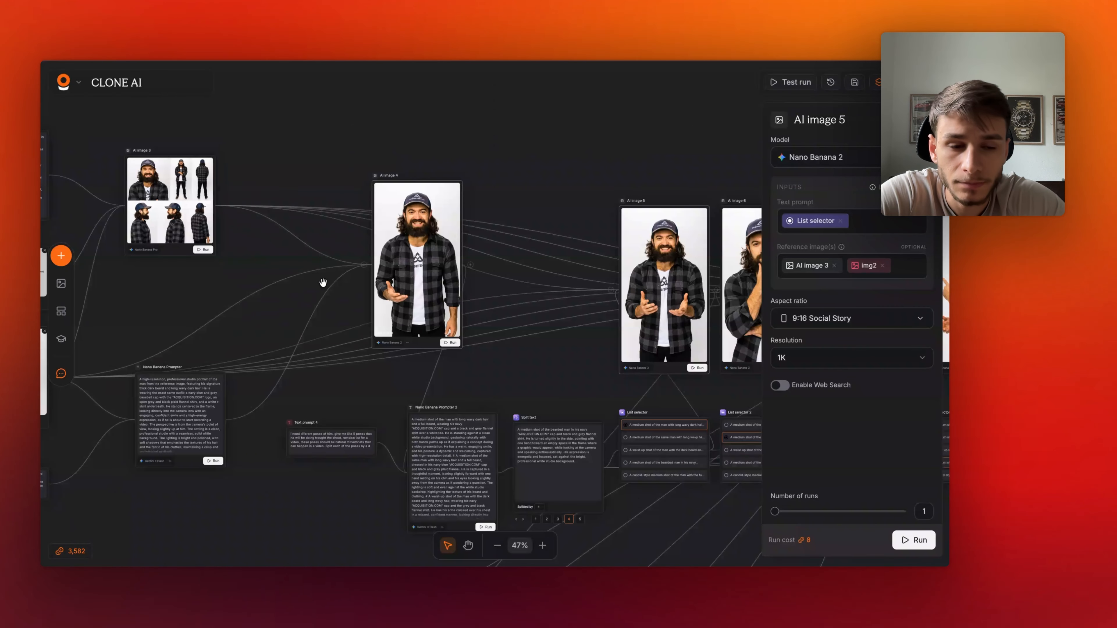
scroll(324, 287, down, 2)
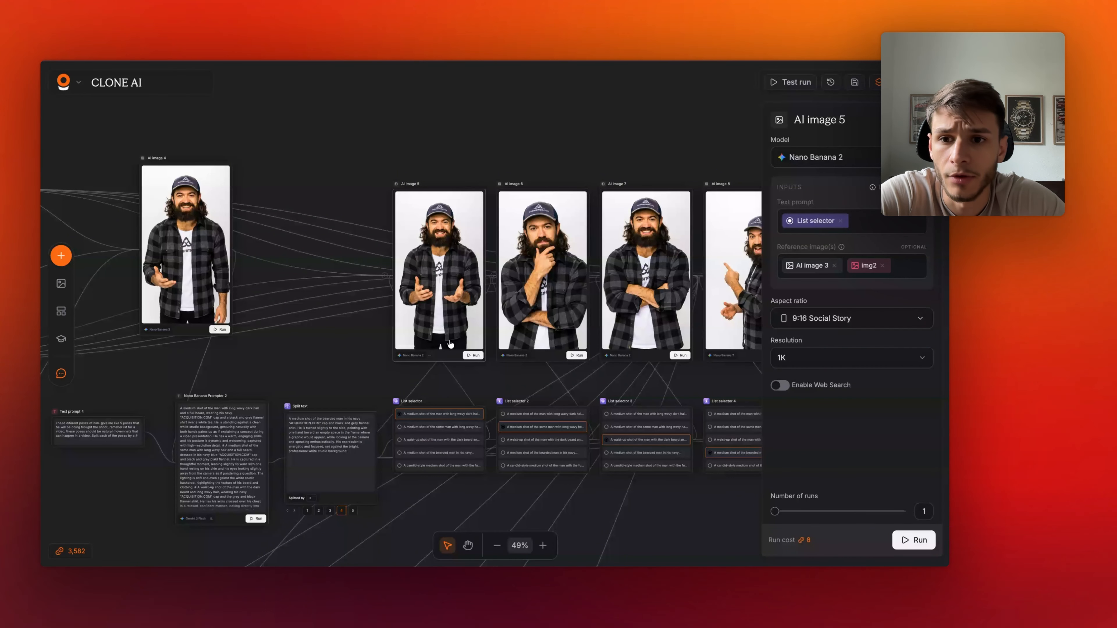
scroll(449, 343, left, 10)
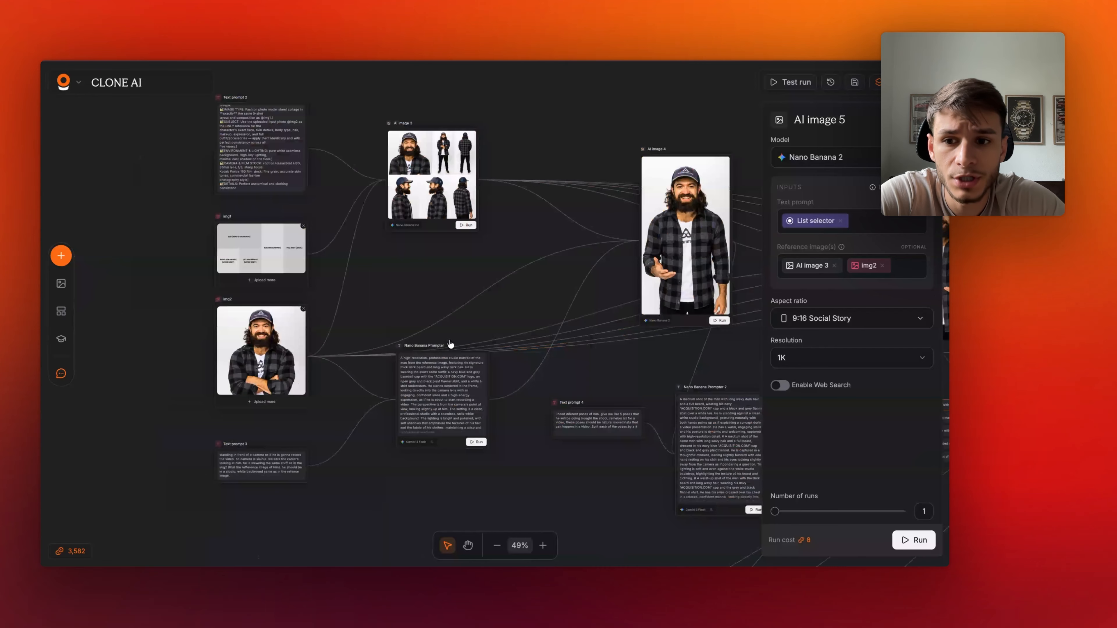
scroll(450, 344, left, 1)
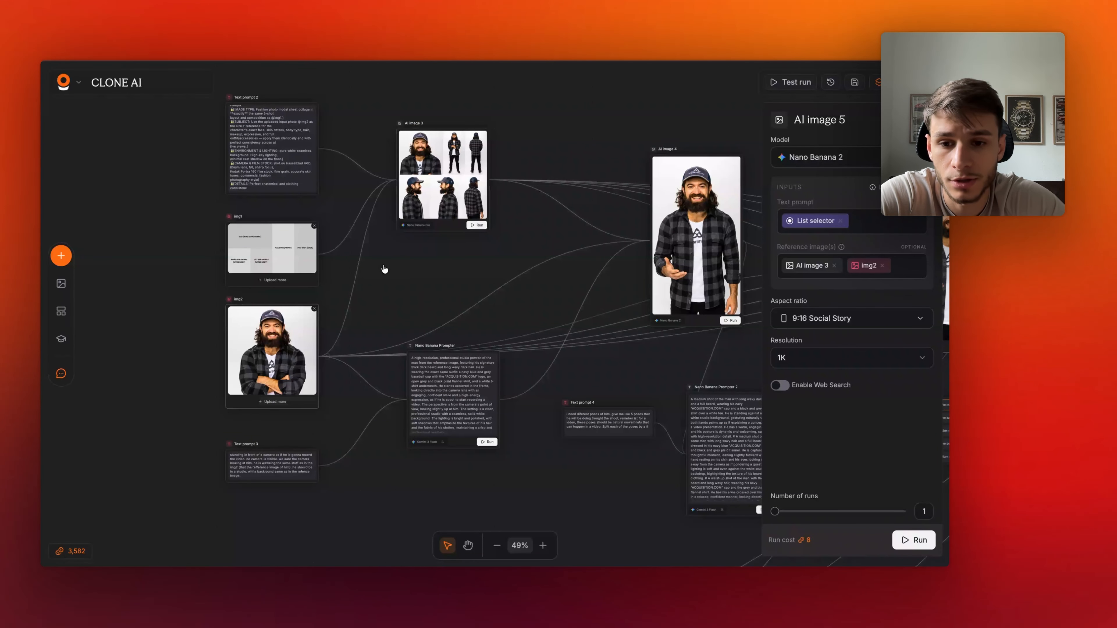
scroll(455, 164, up, 1)
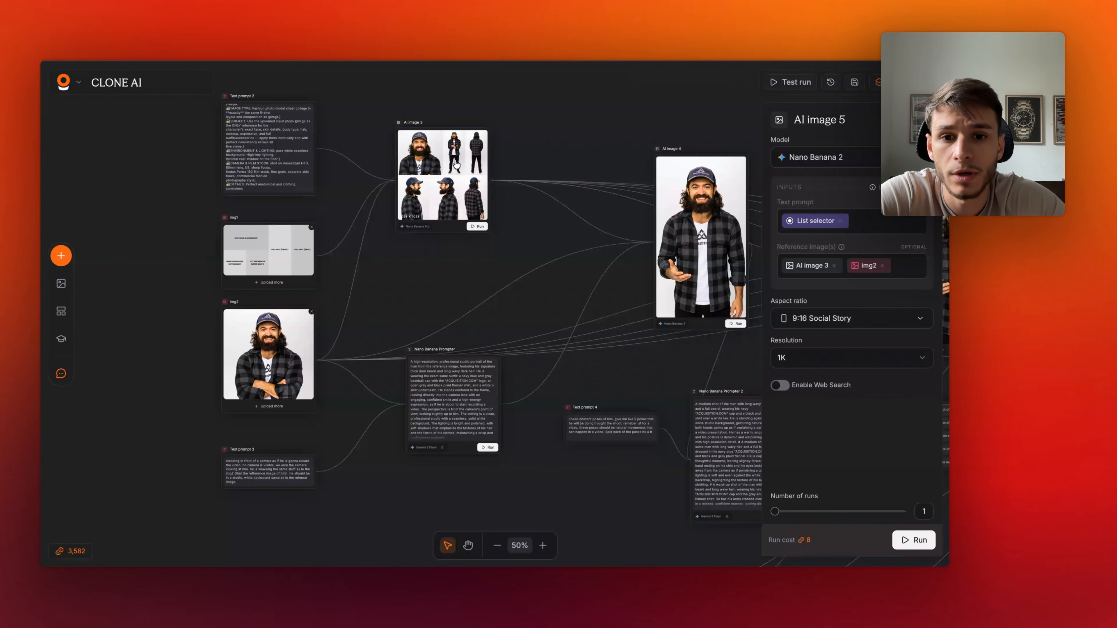
scroll(455, 164, up, 3)
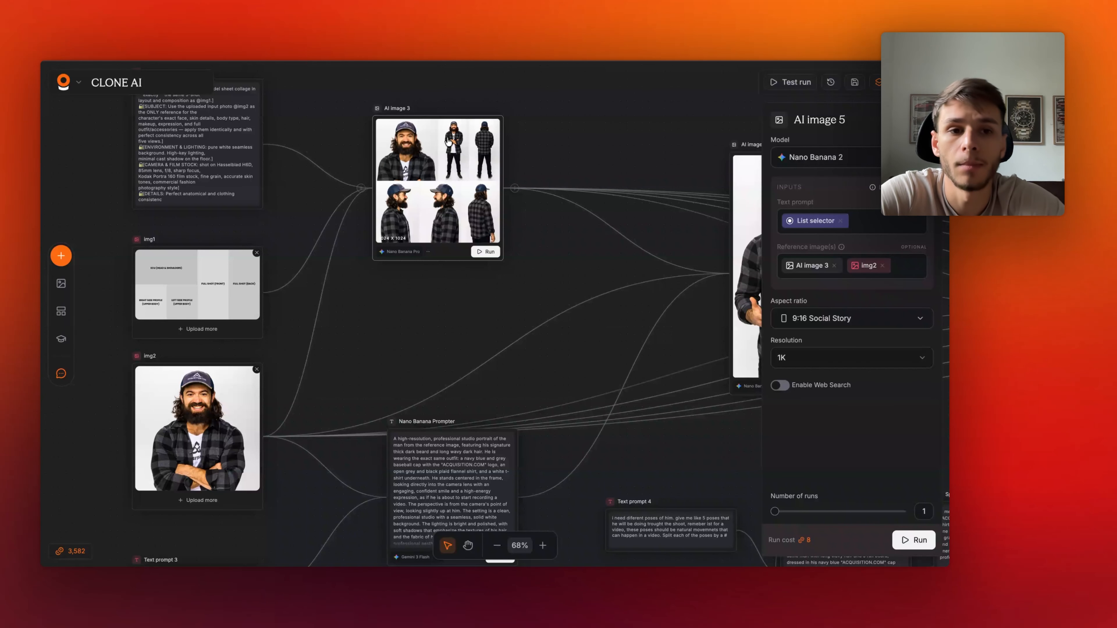
scroll(187, 424, down, 2)
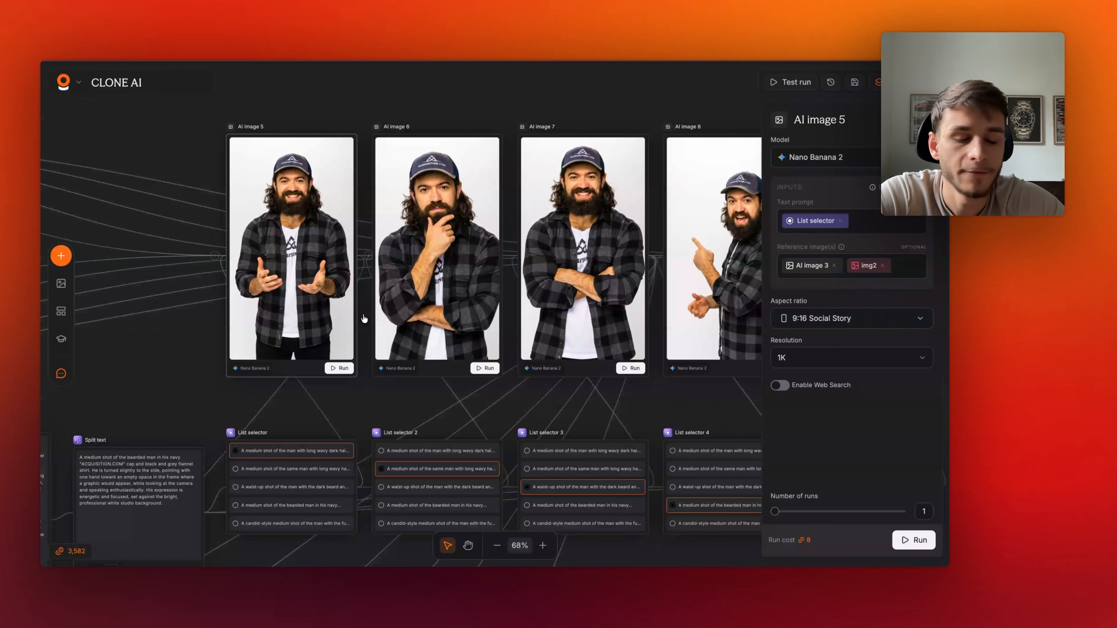
scroll(364, 319, down, 3)
click(913, 319)
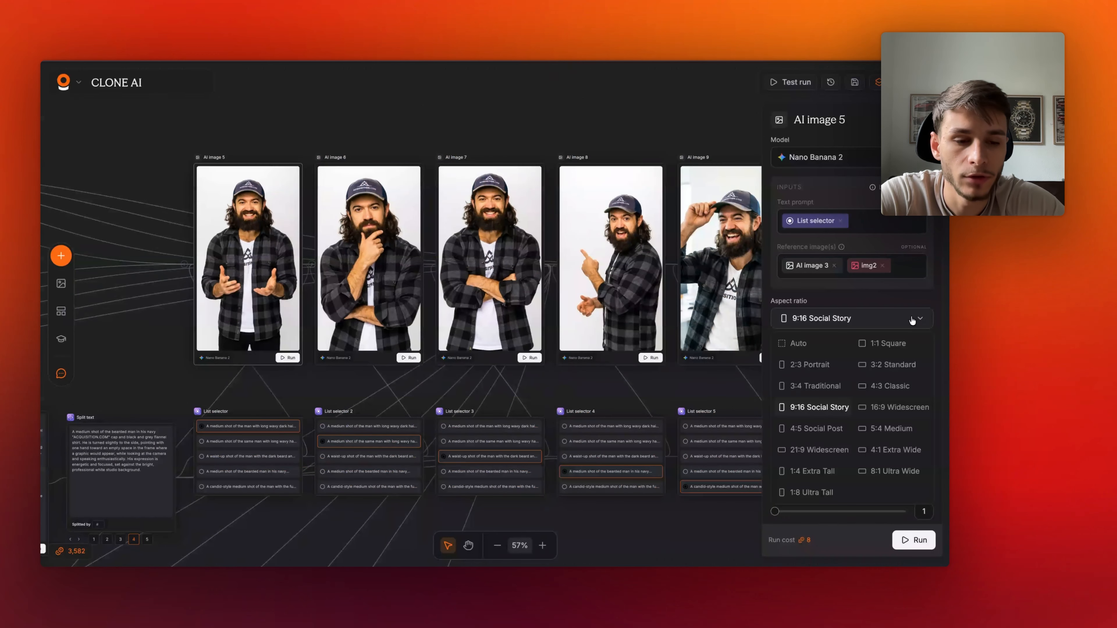
click(731, 377)
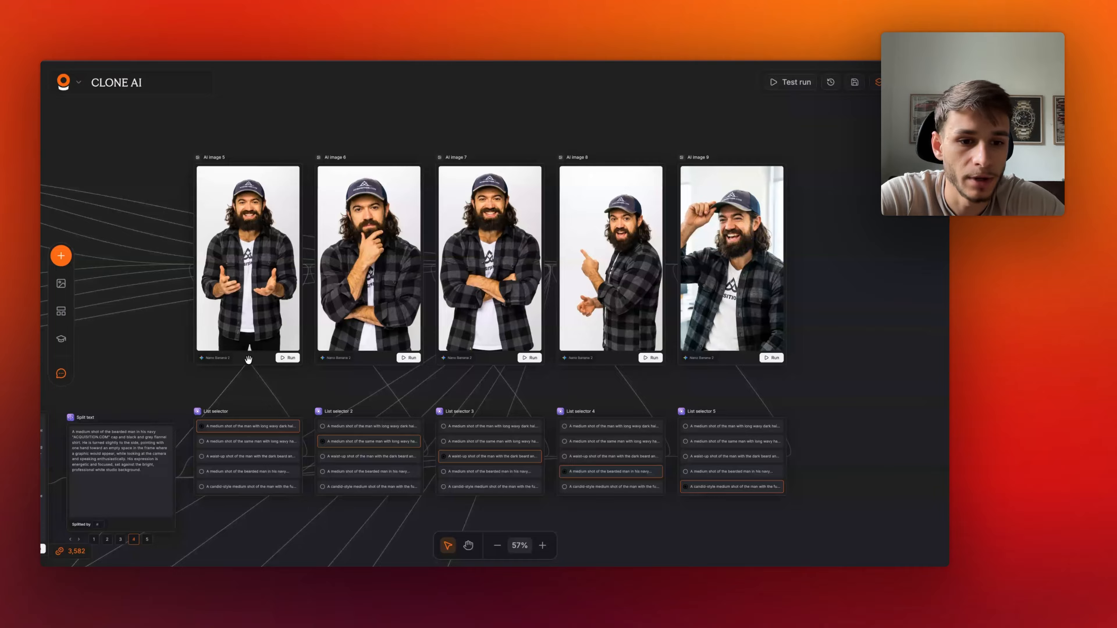
click(248, 360)
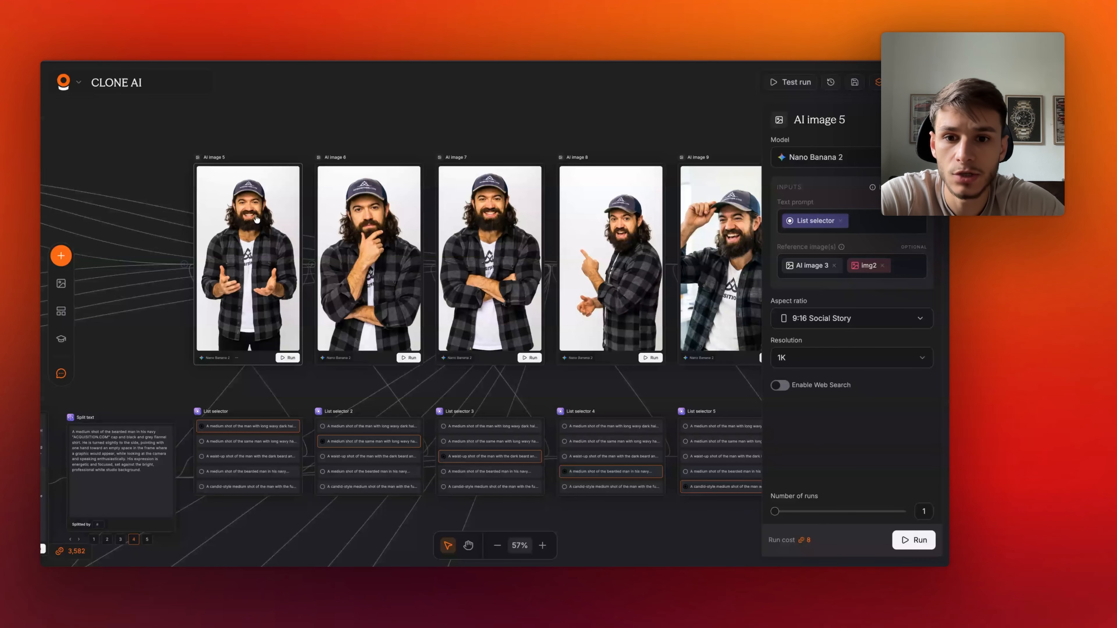
click(651, 119)
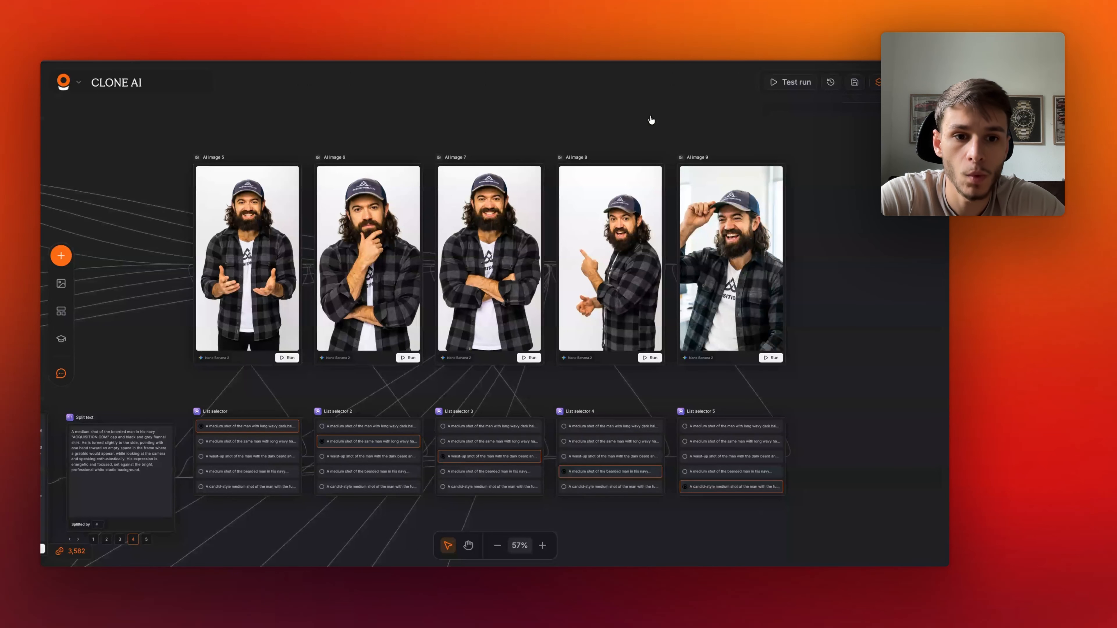
- Add a Generate video node in the empty canvas area below the list selectors
scroll(488, 262, down, 3)
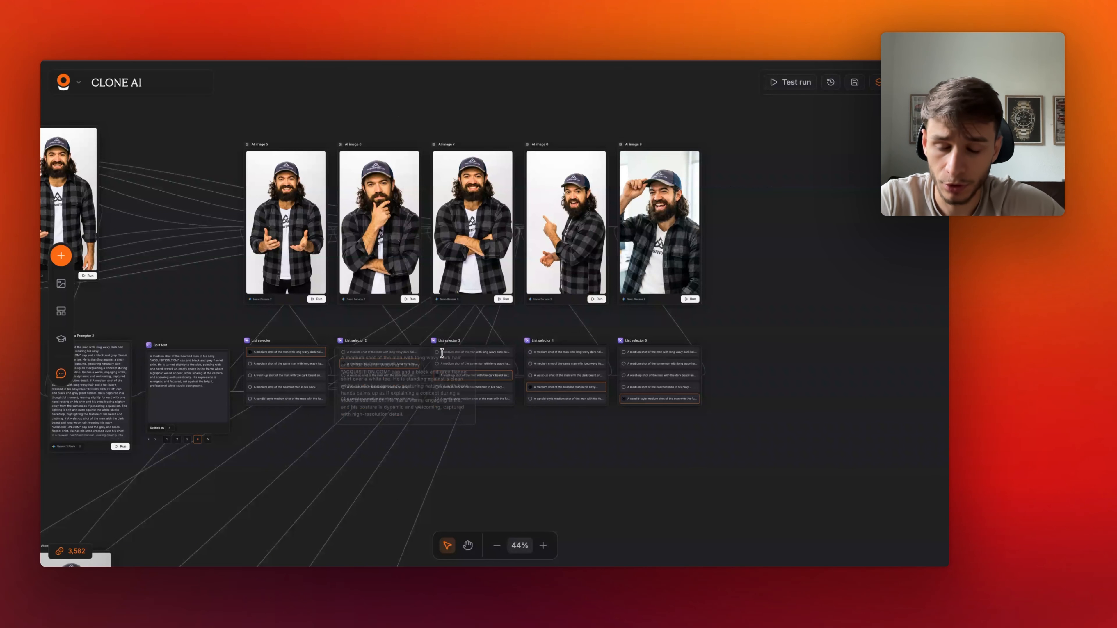
scroll(440, 289, down, 2)
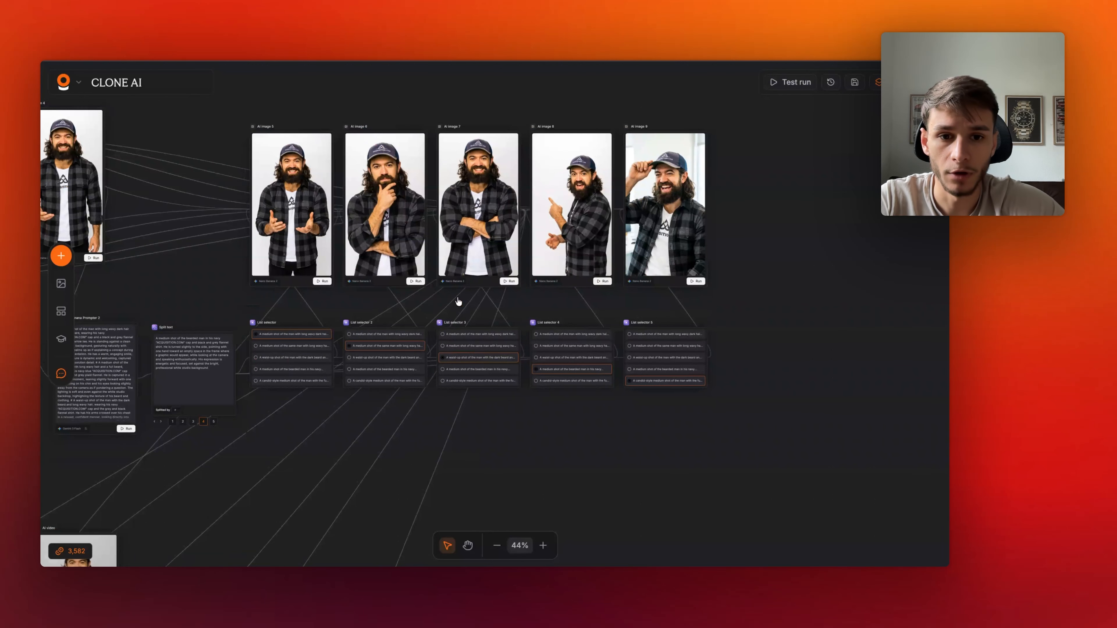
scroll(491, 357, down, 5)
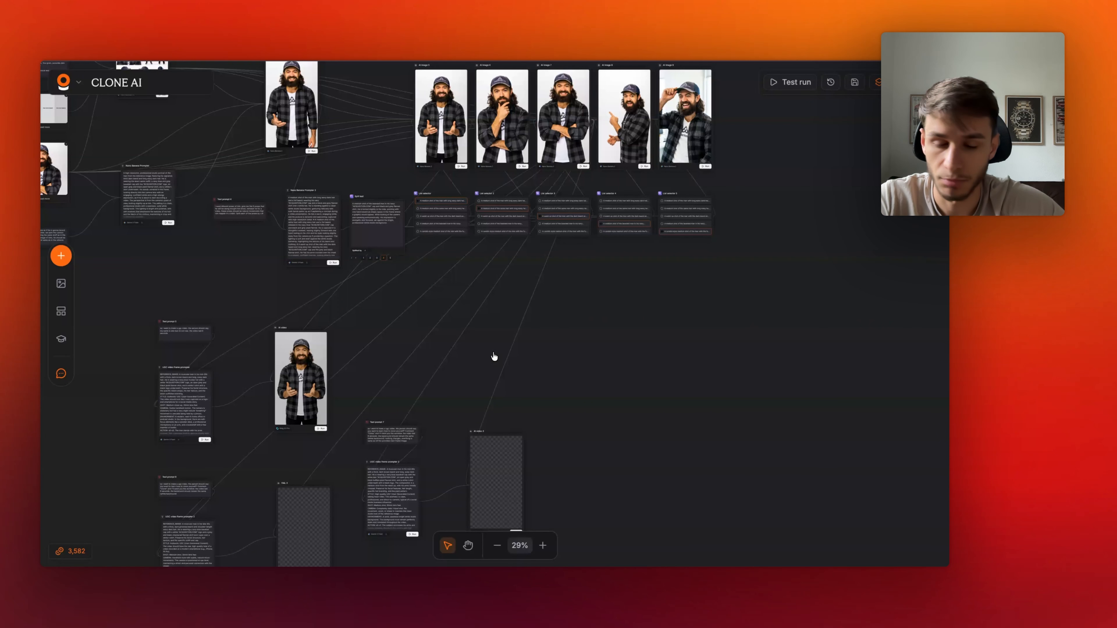
scroll(494, 356, down, 2)
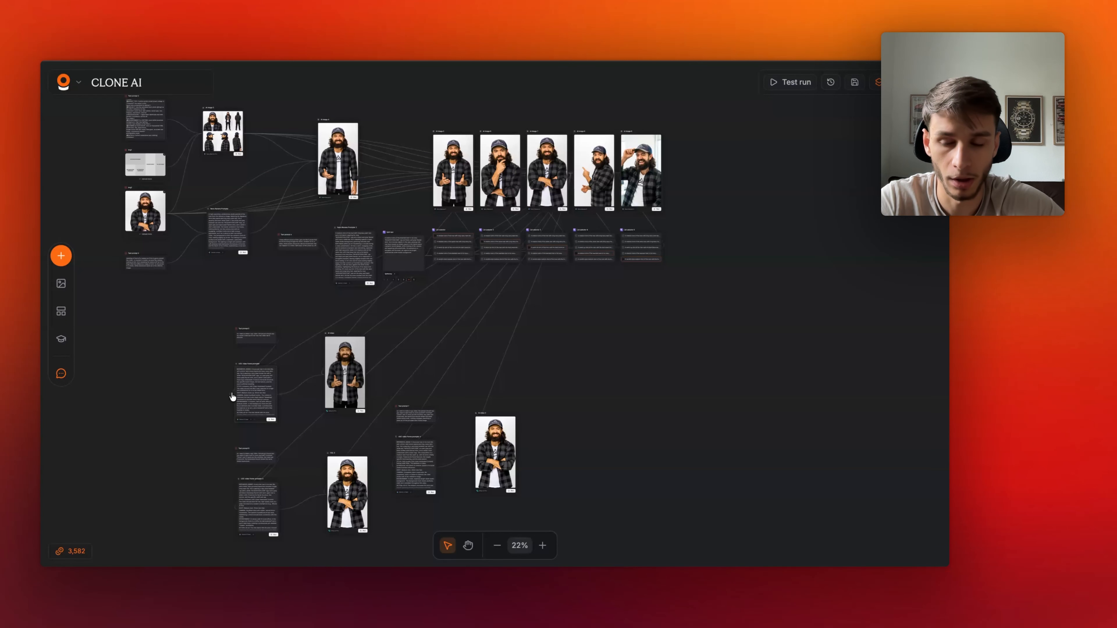
scroll(214, 409, up, 2)
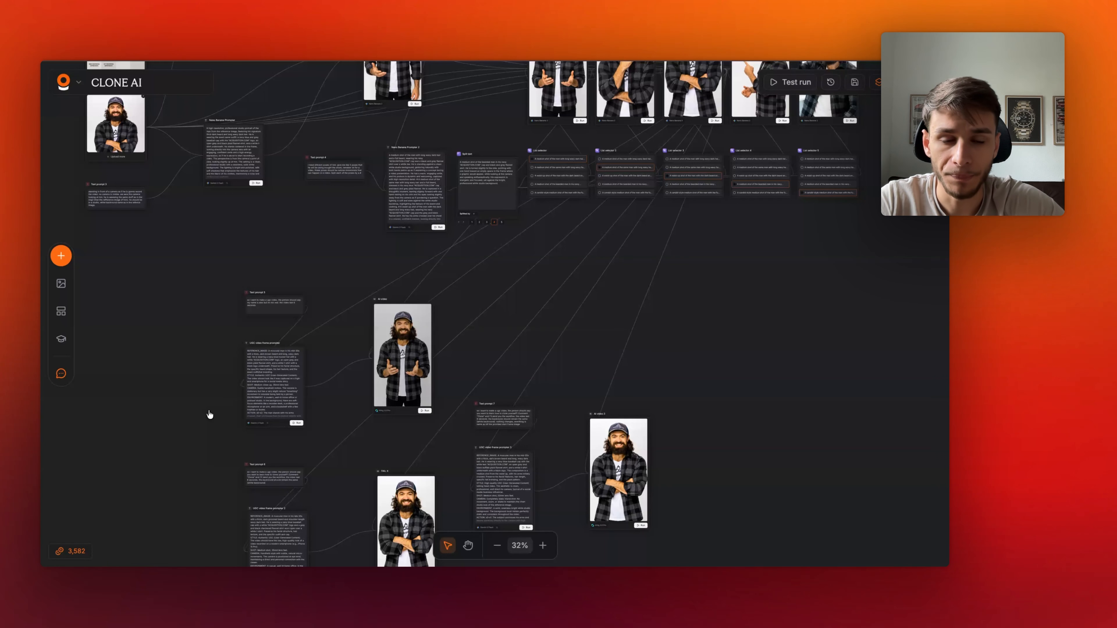
scroll(211, 414, right, 1)
scroll(211, 415, down, 1)
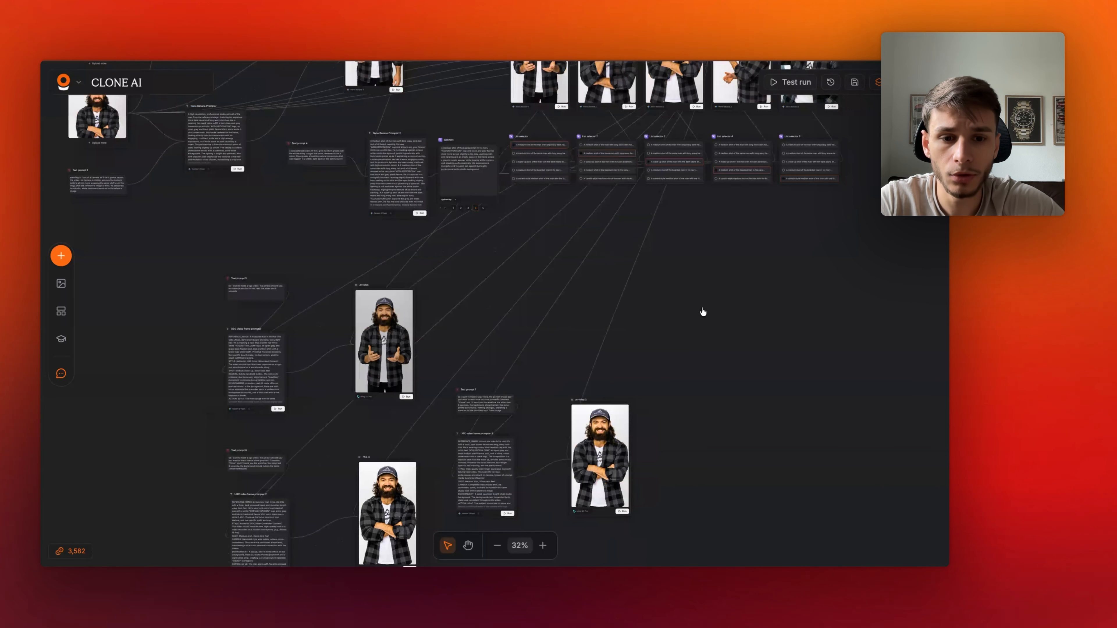
double_click(665, 309)
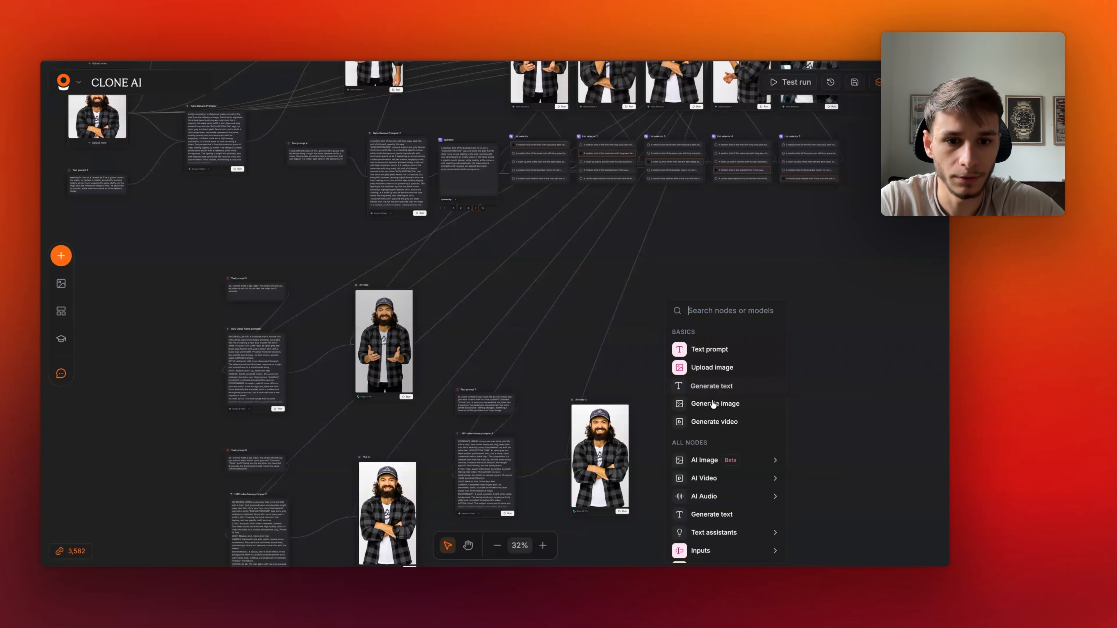
click(713, 423)
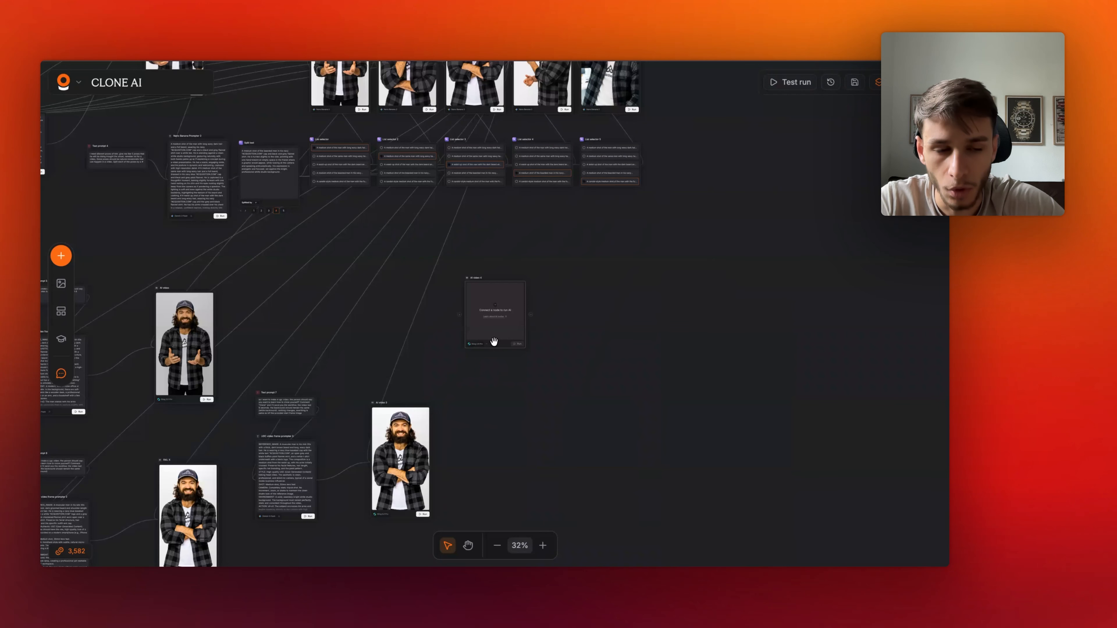
- Set the new AI video 4 node's model to Kling 3.0 Pro
click(494, 341)
click(826, 157)
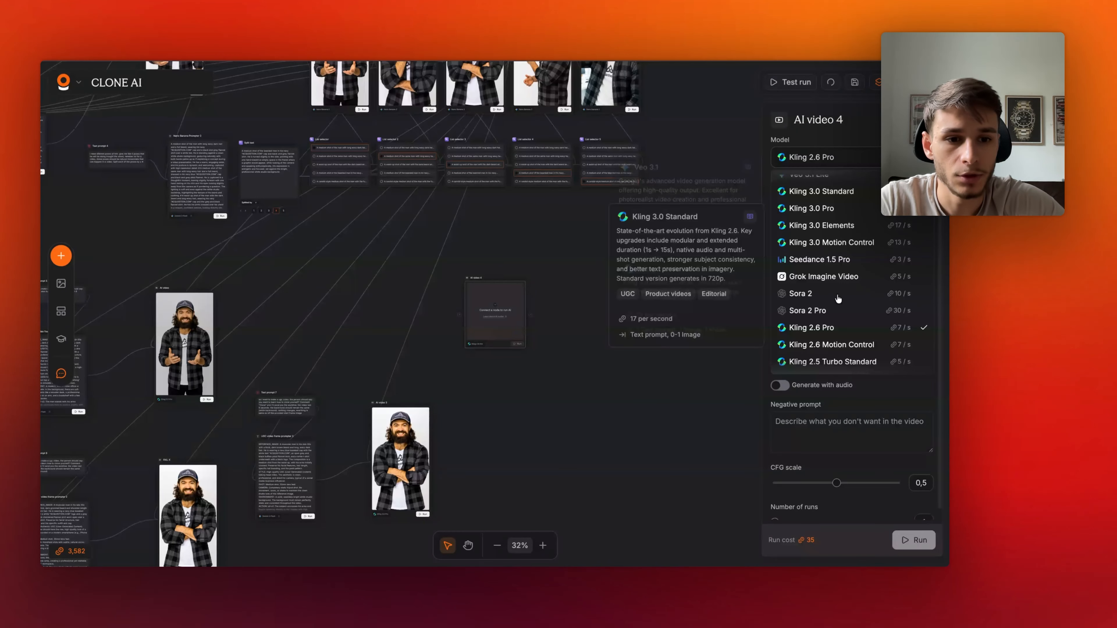
scroll(835, 304, up, 2)
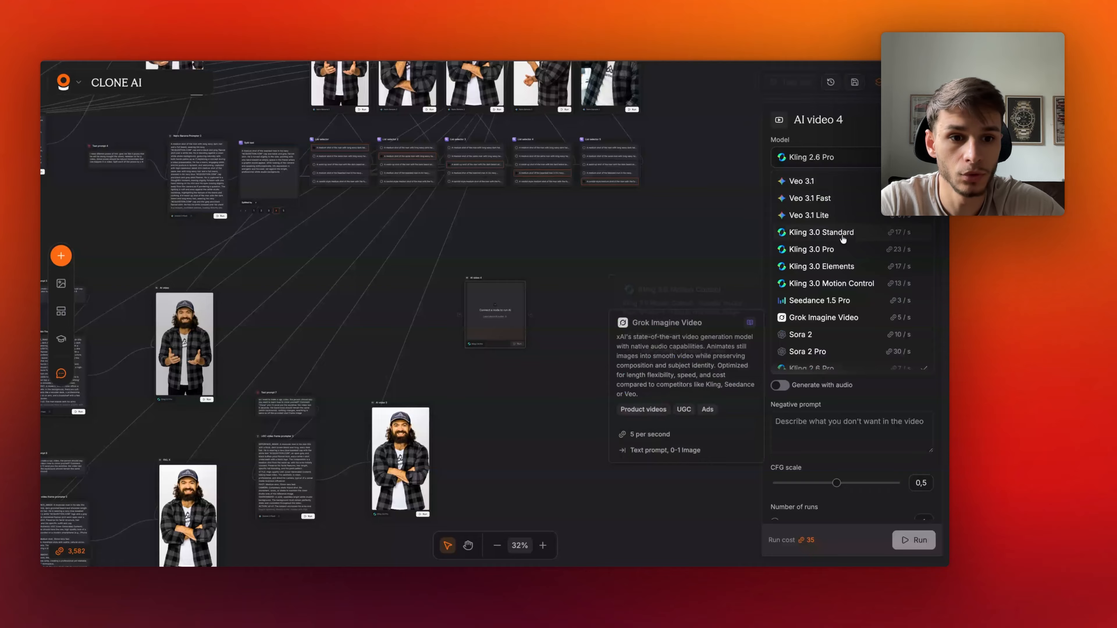
click(828, 251)
scroll(549, 379, up, 3)
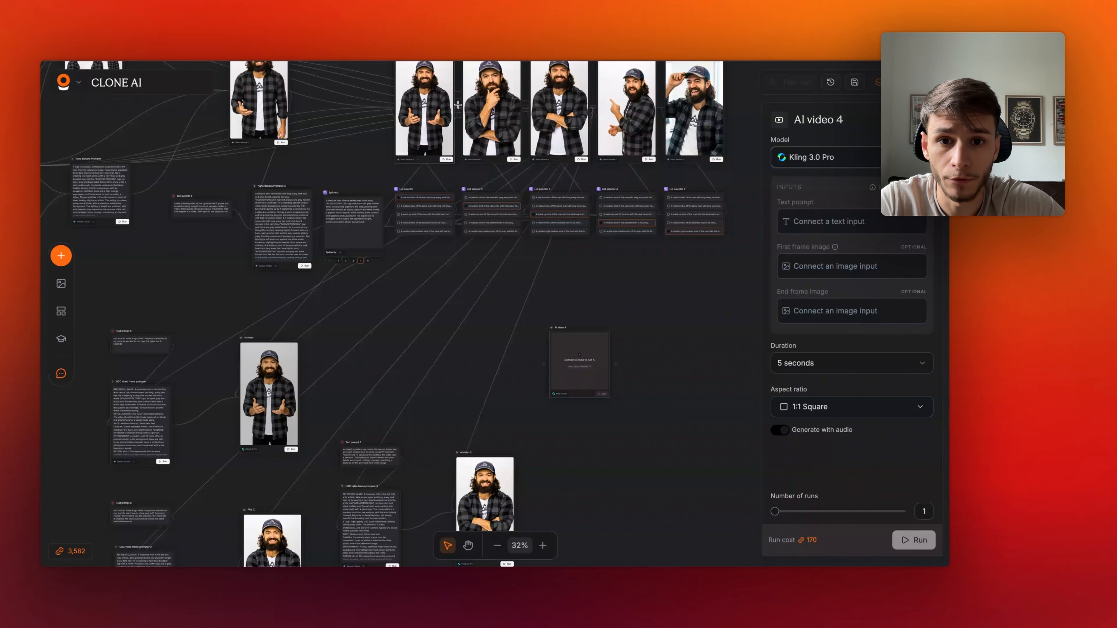
- Connect AI image 5 as the first frame image and AI image 7 as the end frame image of AI video 4
drag(457, 105, 555, 369)
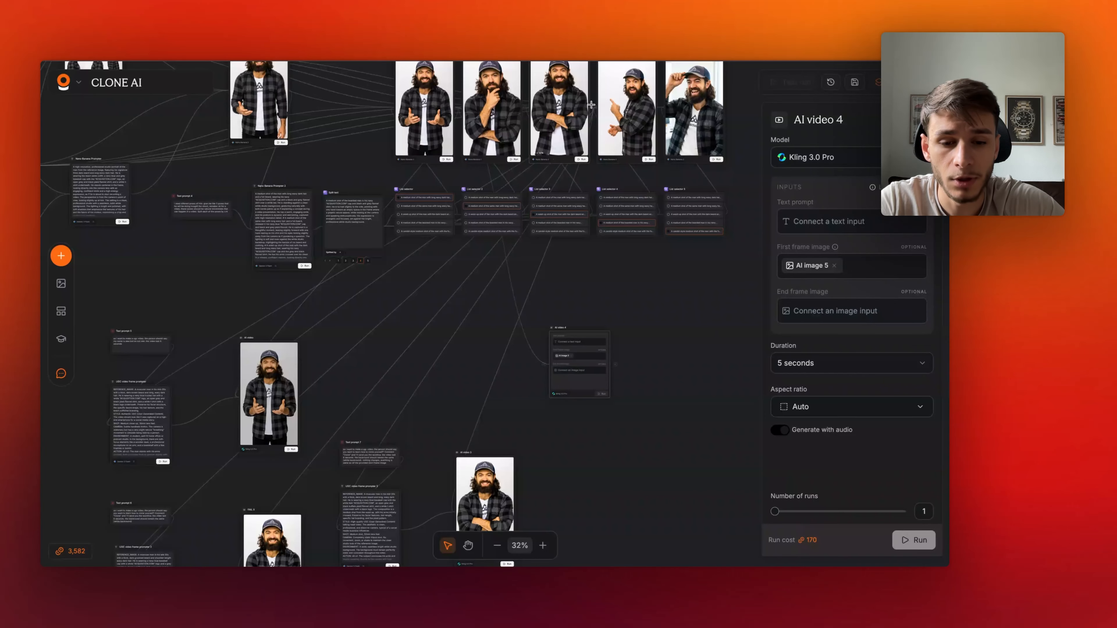
drag(591, 104, 840, 268)
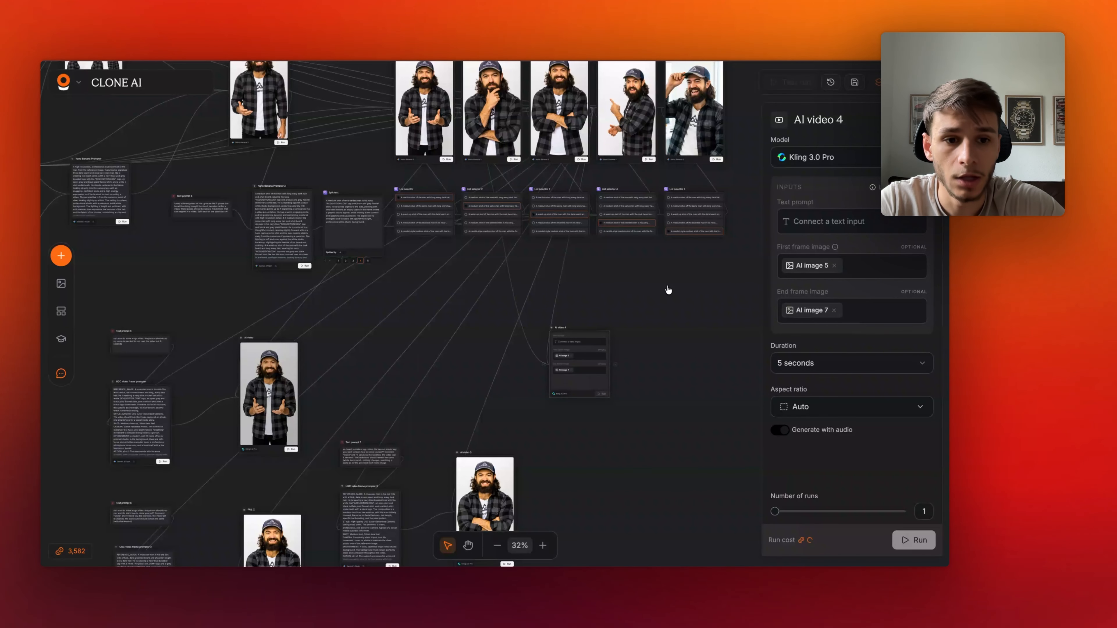
scroll(668, 290, up, 1)
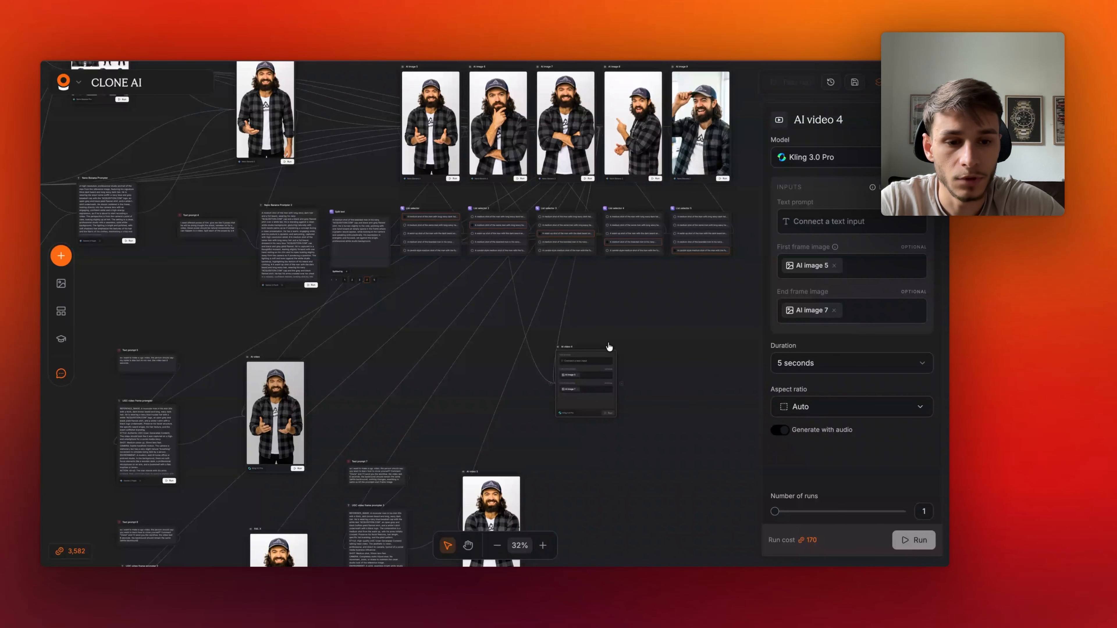
scroll(608, 347, up, 1)
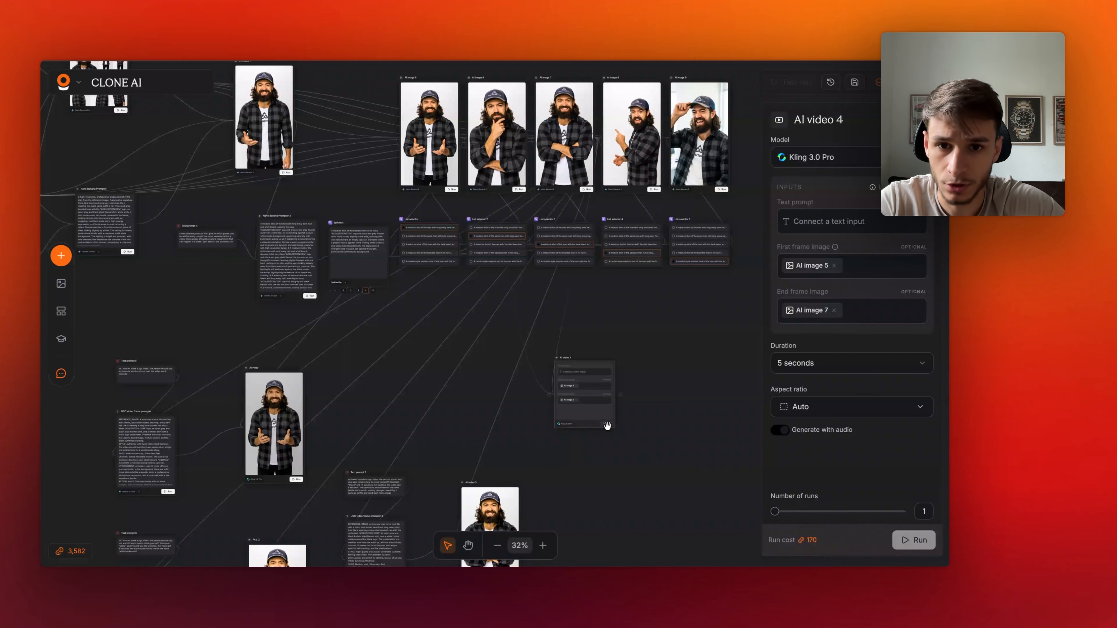
- Zoom in to read Text prompt 5 and the output of the UGC video frame prompter node beneath it
scroll(647, 431, down, 3)
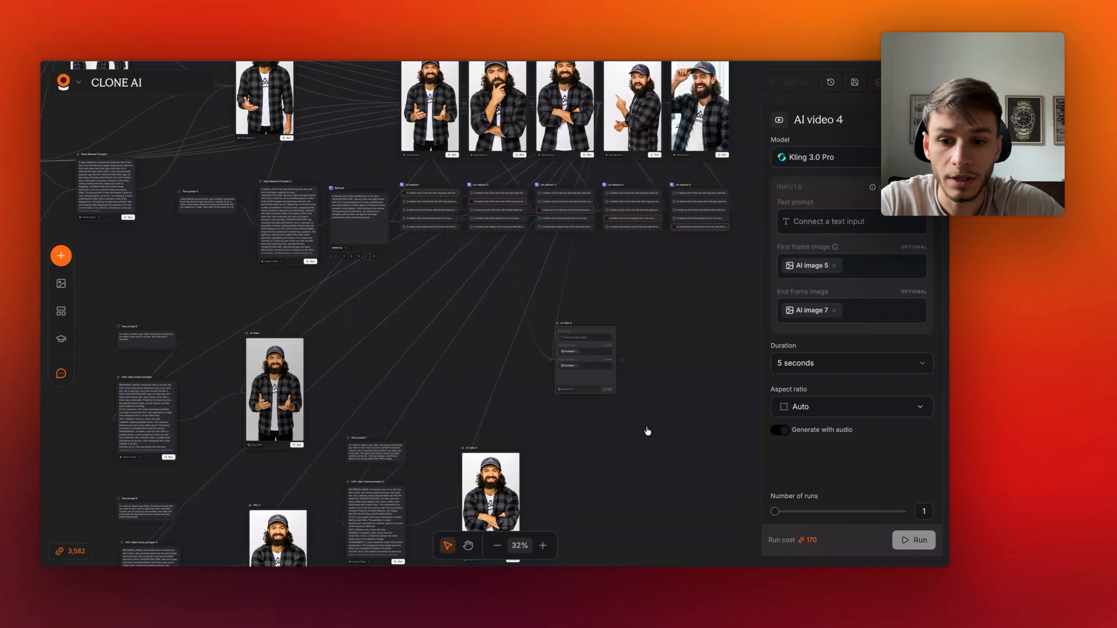
scroll(523, 411, down, 1)
scroll(207, 374, left, 5)
scroll(207, 370, up, 5)
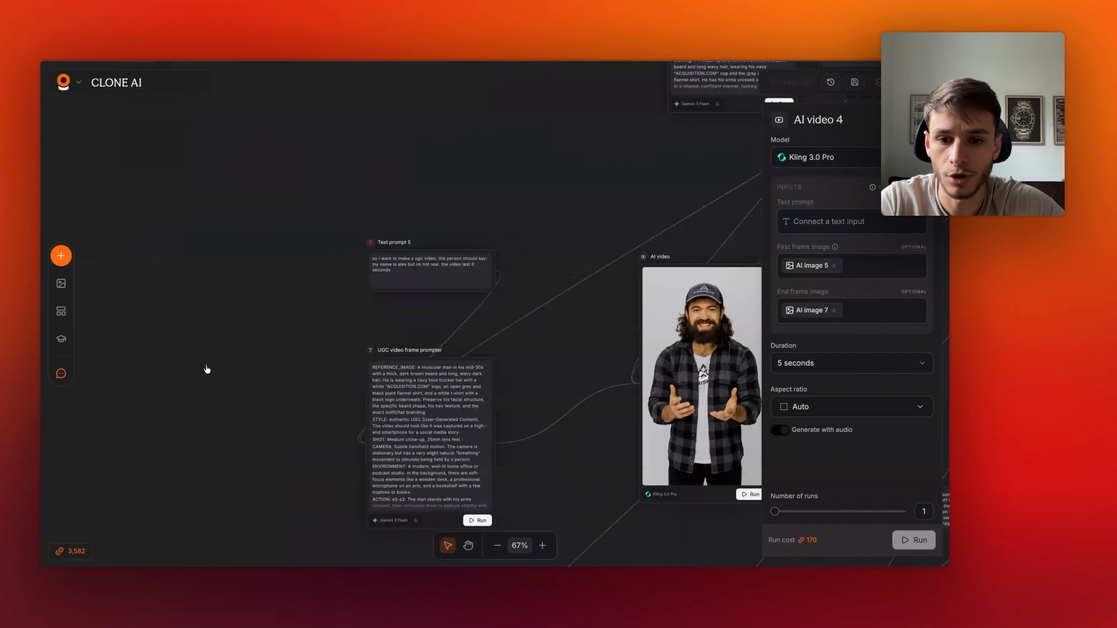
scroll(207, 370, up, 1)
scroll(207, 370, down, 1)
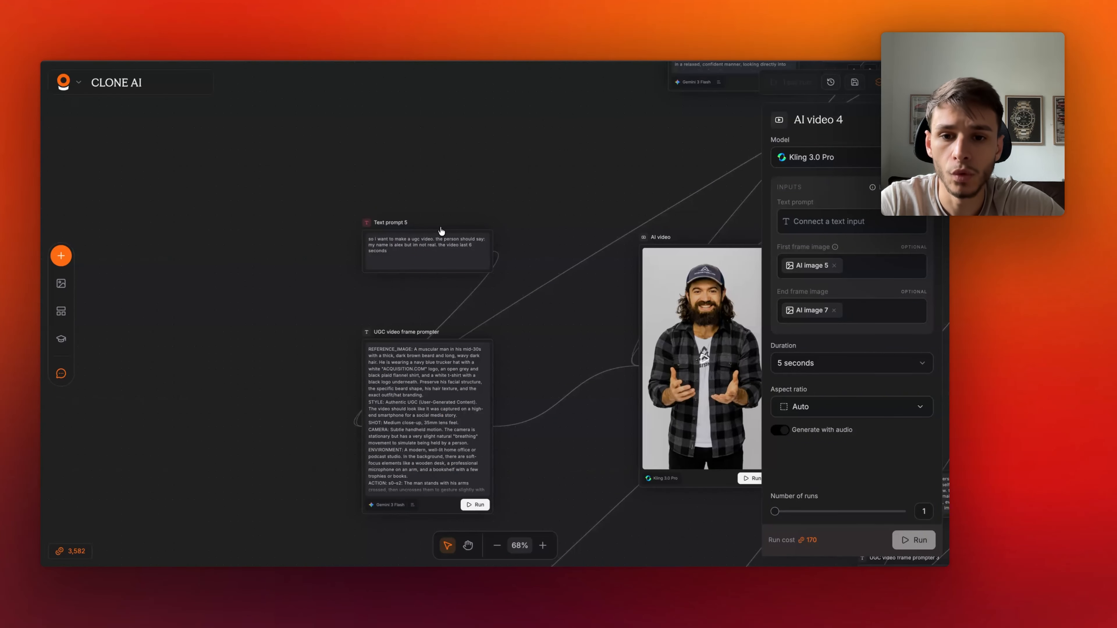
scroll(441, 231, up, 5)
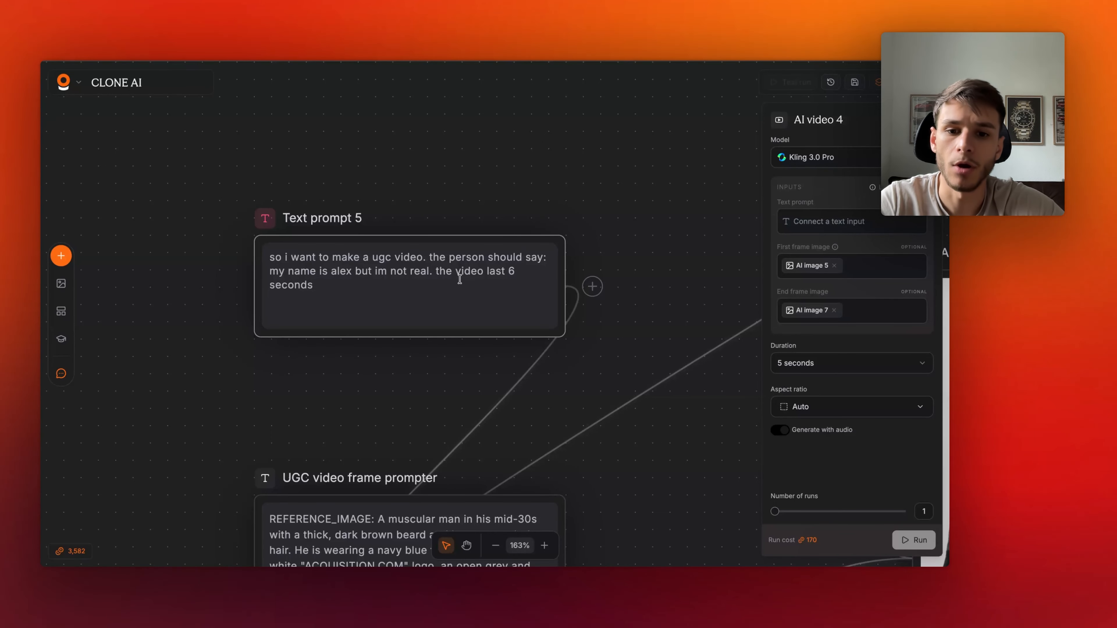
scroll(263, 387, down, 2)
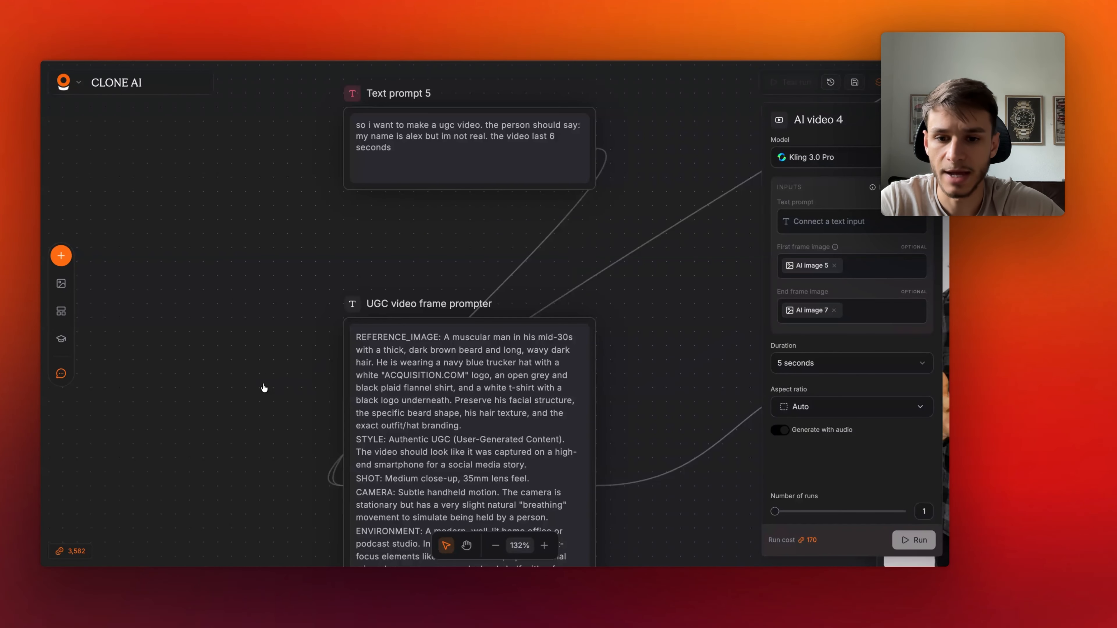
scroll(264, 388, left, 3)
right_click(260, 279)
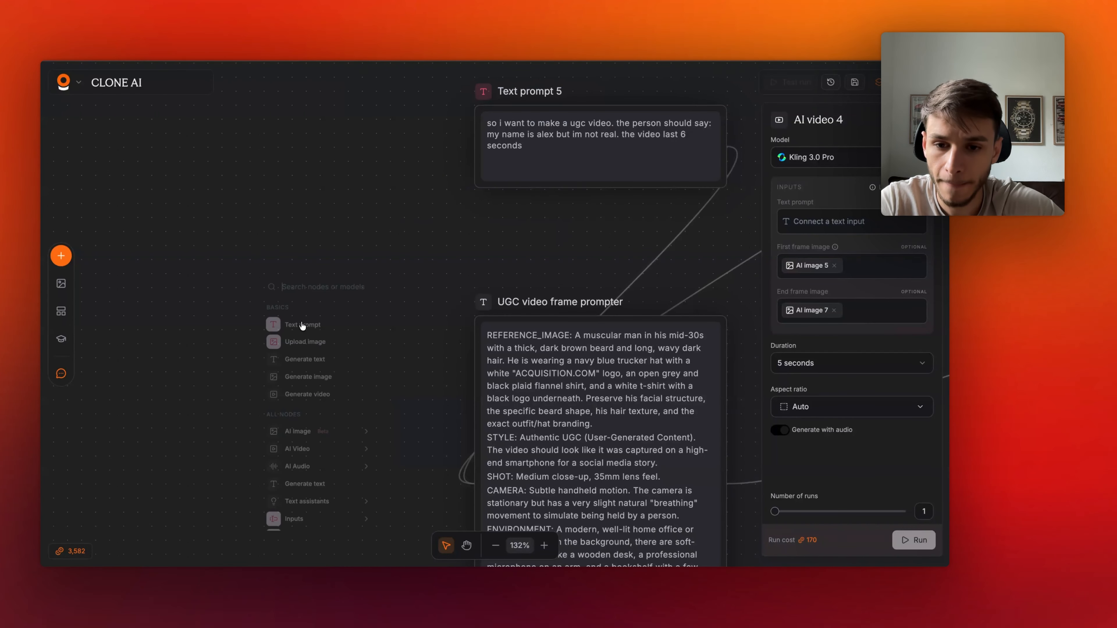
click(319, 359)
click(509, 457)
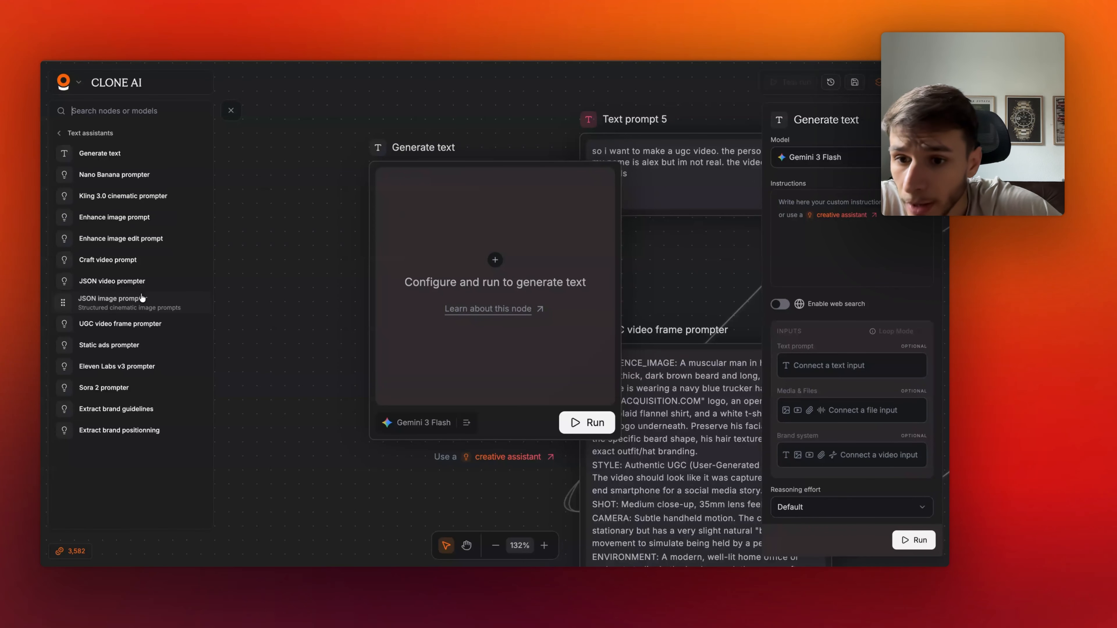
click(147, 328)
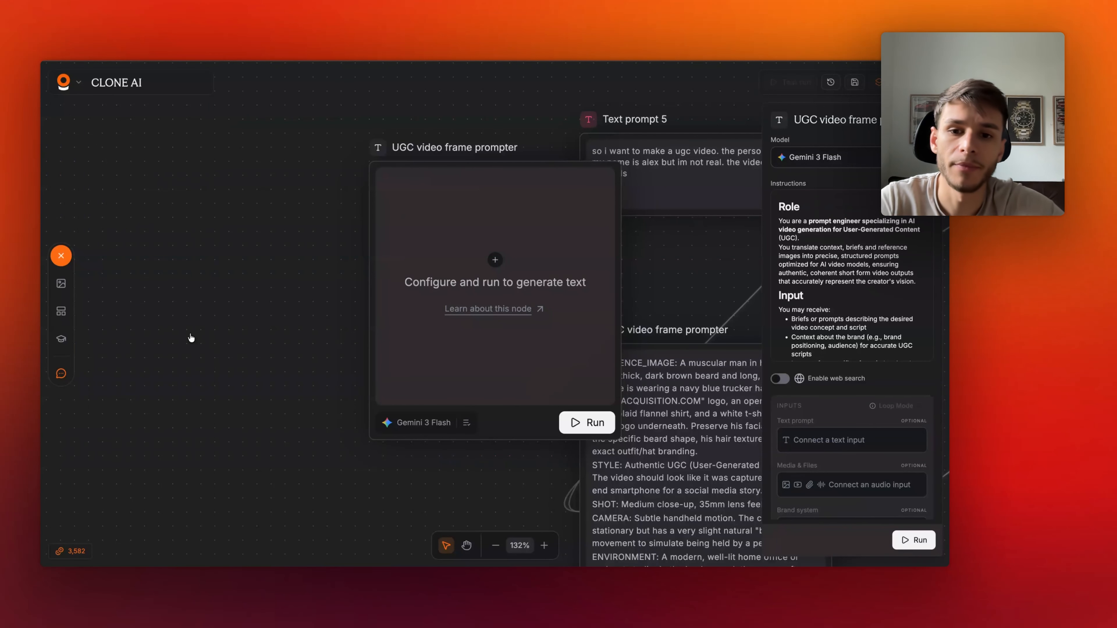
drag(482, 409, 345, 454)
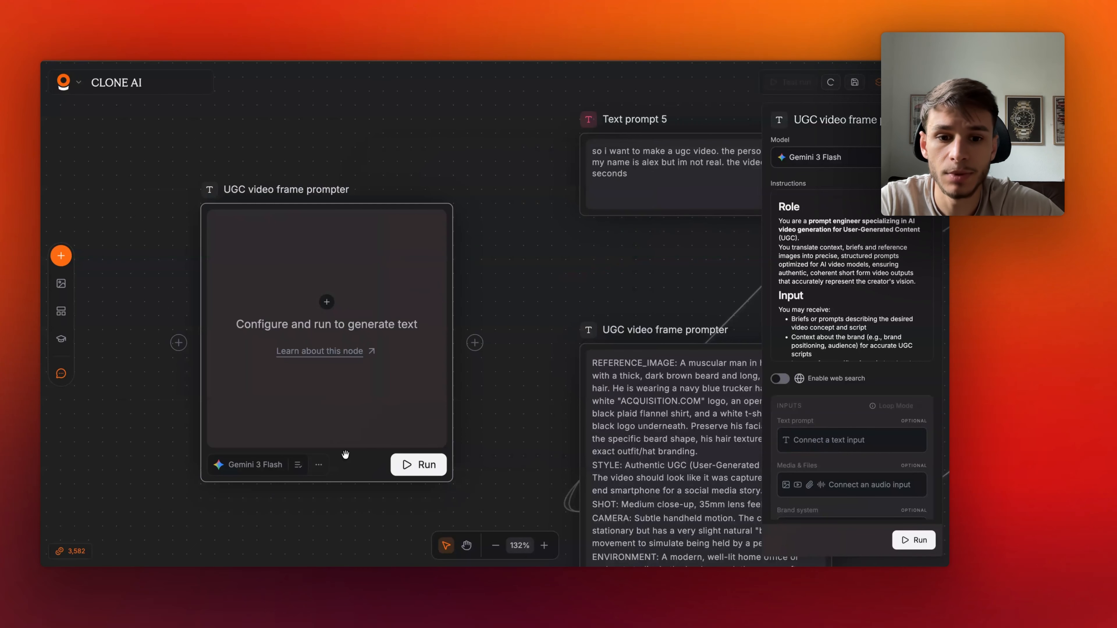
key(Delete)
- Open the existing UGC video frame prompter node's settings to inspect its instructions and connected inputs
scroll(393, 347, down, 3)
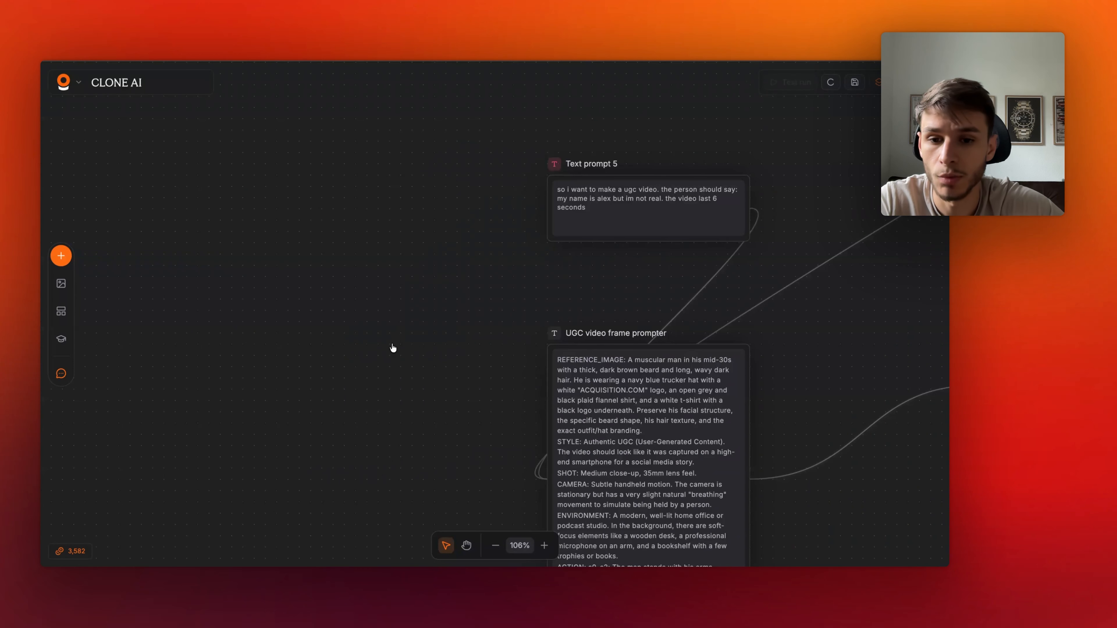
scroll(392, 348, right, 5)
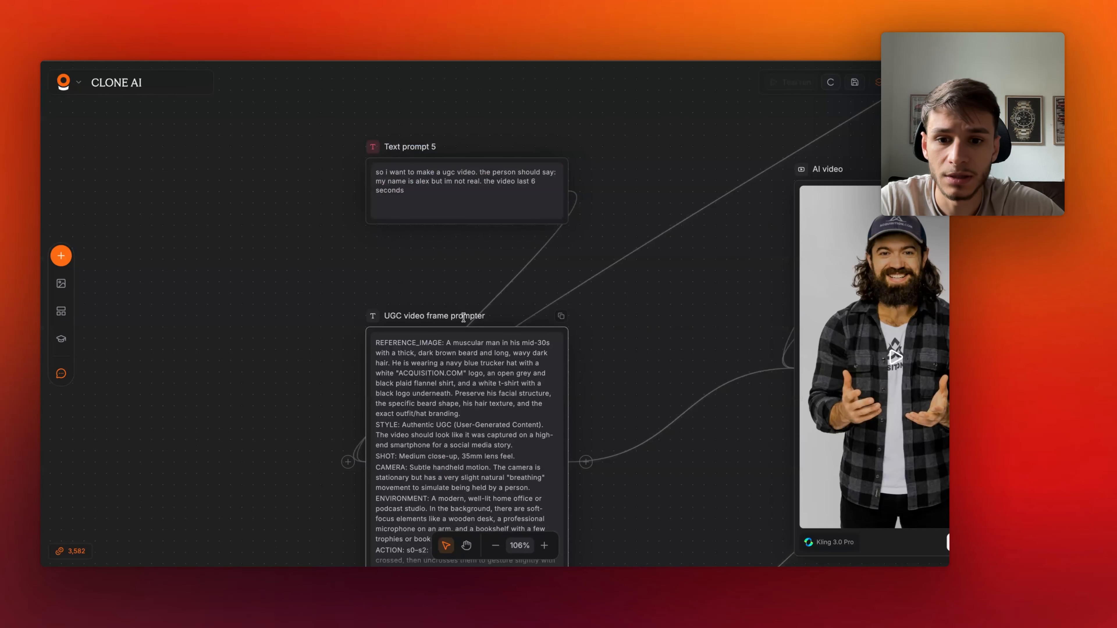
scroll(464, 317, down, 5)
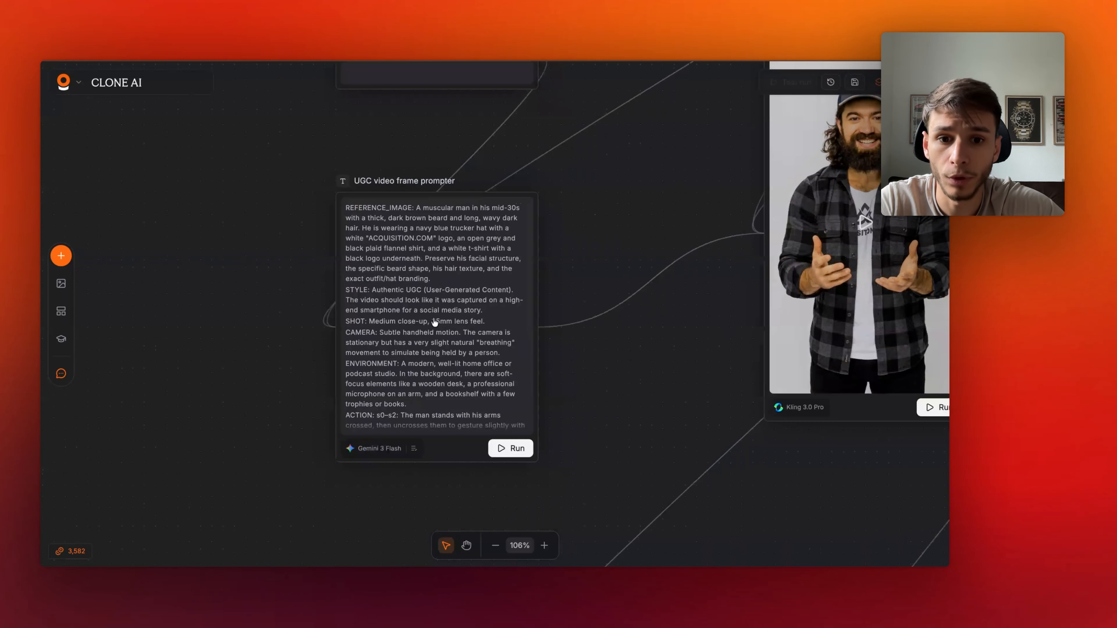
scroll(434, 322, down, 3)
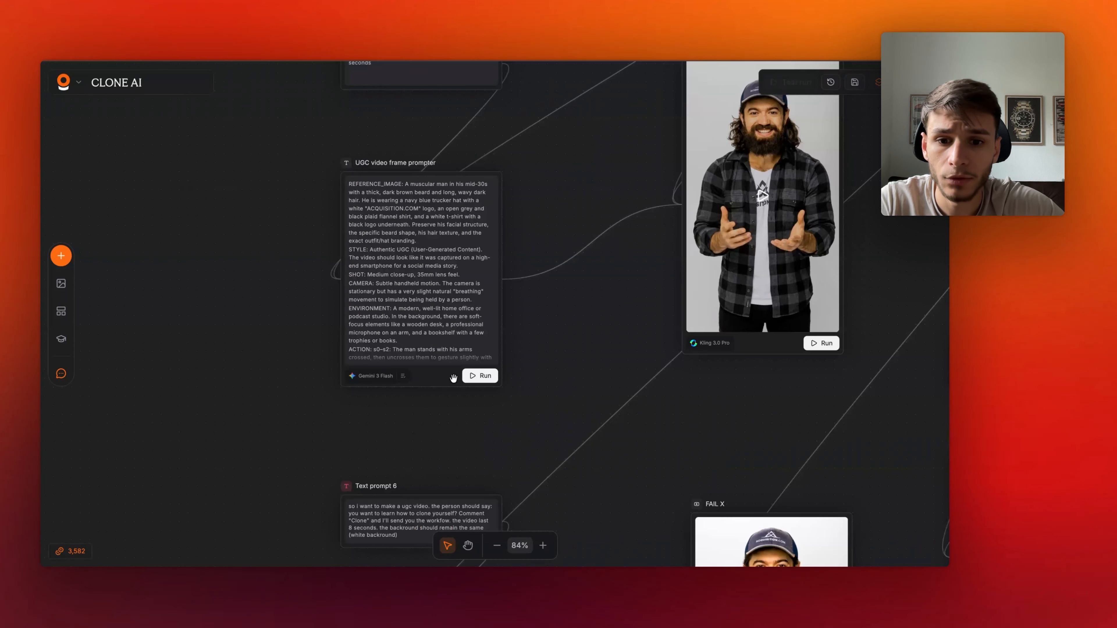
click(444, 267)
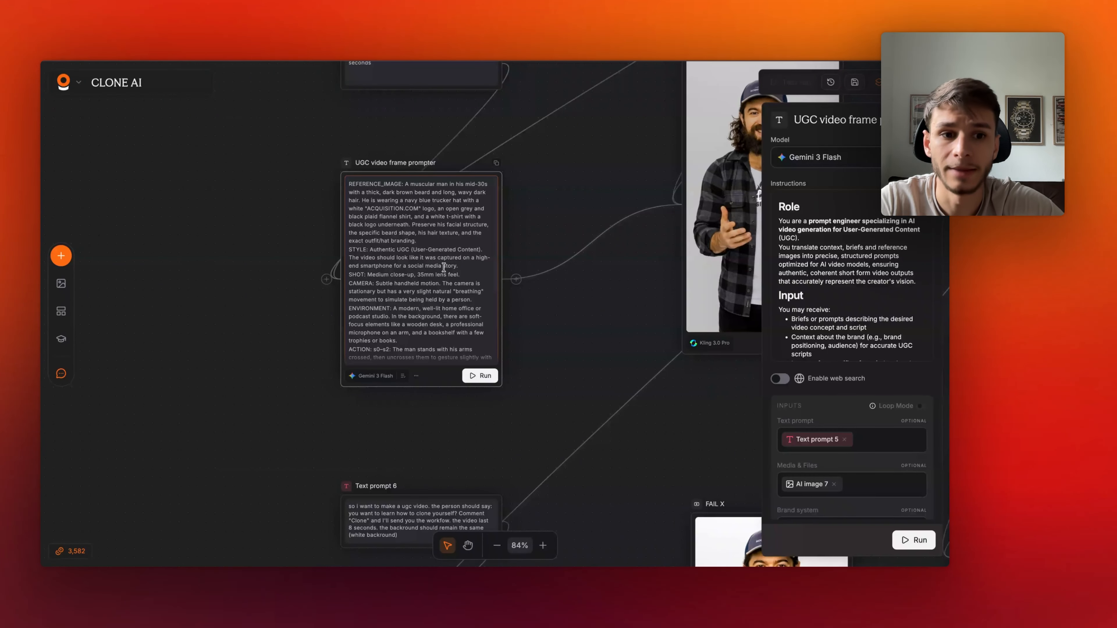
- Read through the prompter's generated prompt, highlighting the shot, camera, environment, action and audio sections
scroll(443, 267, up, 3)
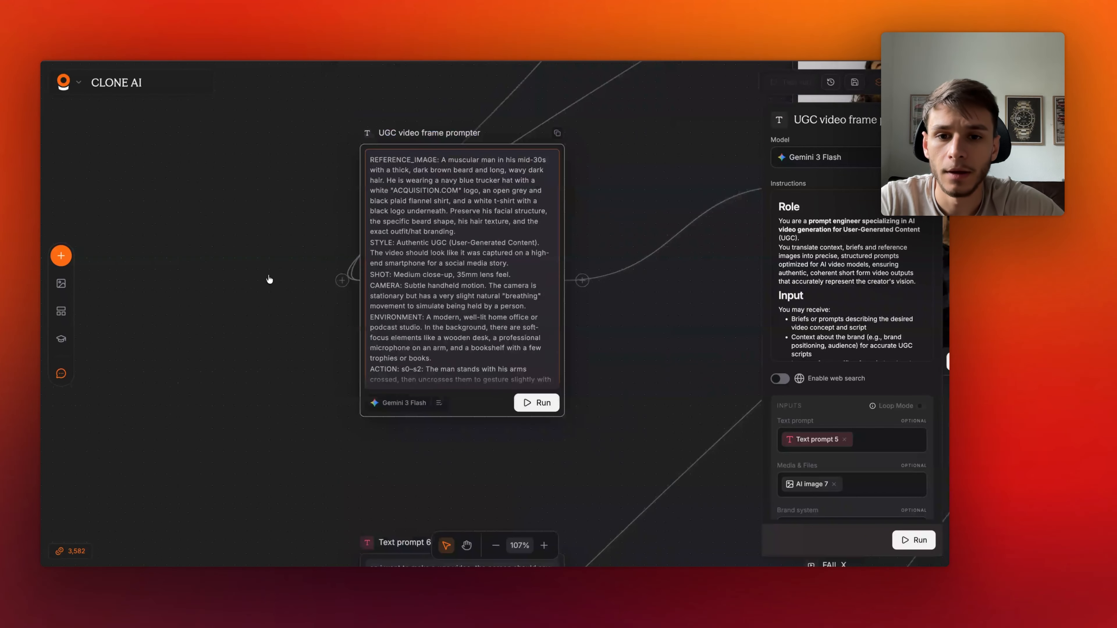
scroll(270, 280, right, 1)
scroll(269, 280, up, 1)
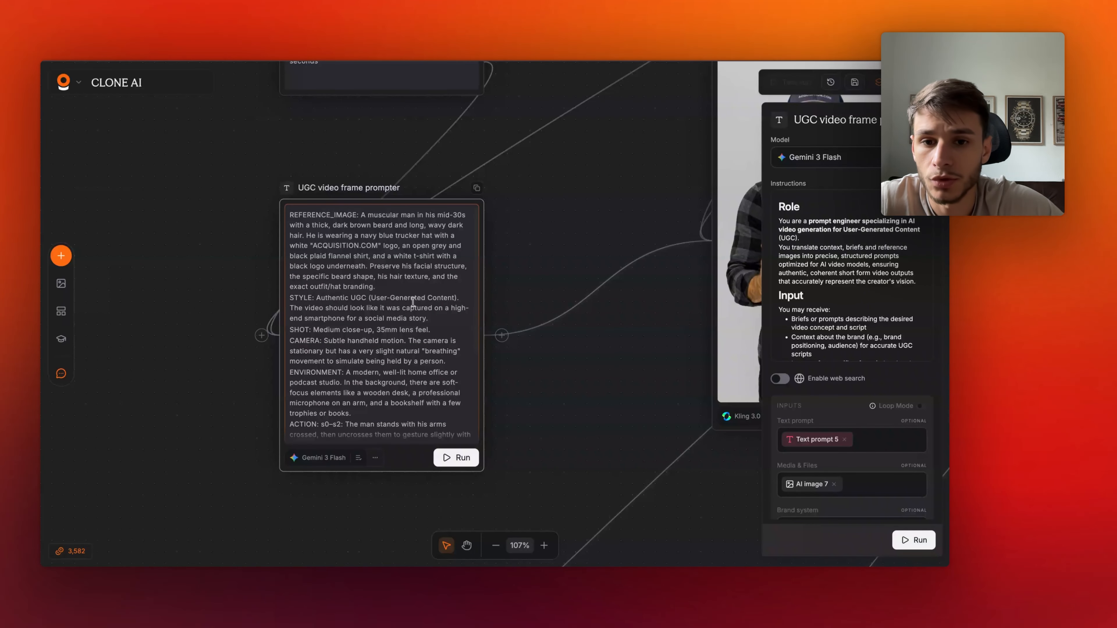
drag(313, 298, 404, 318)
drag(311, 329, 429, 330)
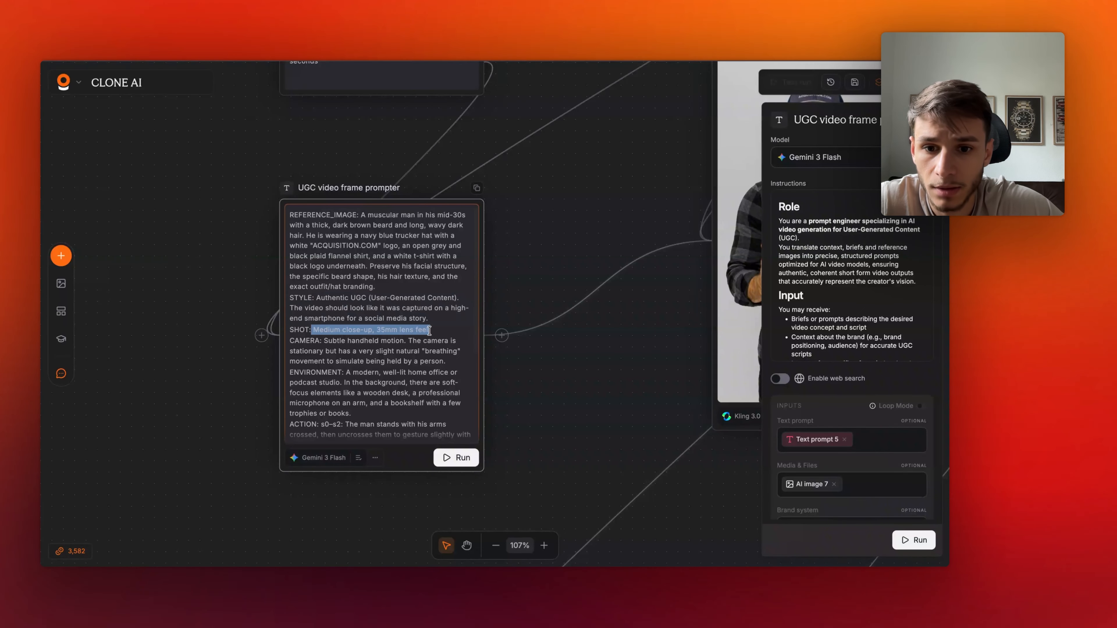
drag(315, 340, 417, 351)
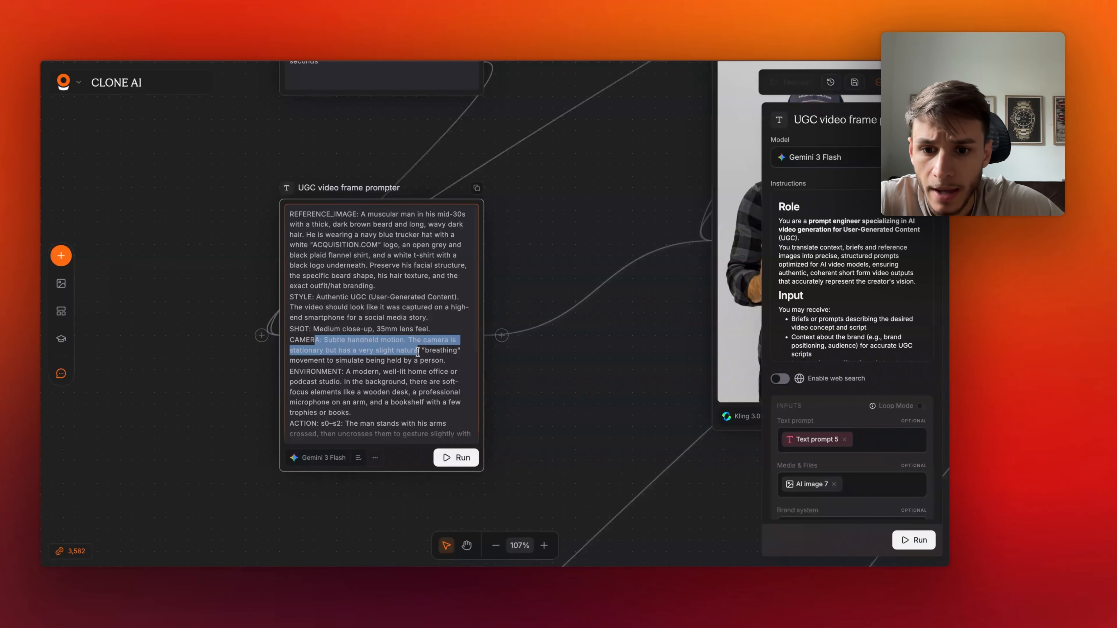
scroll(417, 351, down, 1)
drag(303, 327, 364, 326)
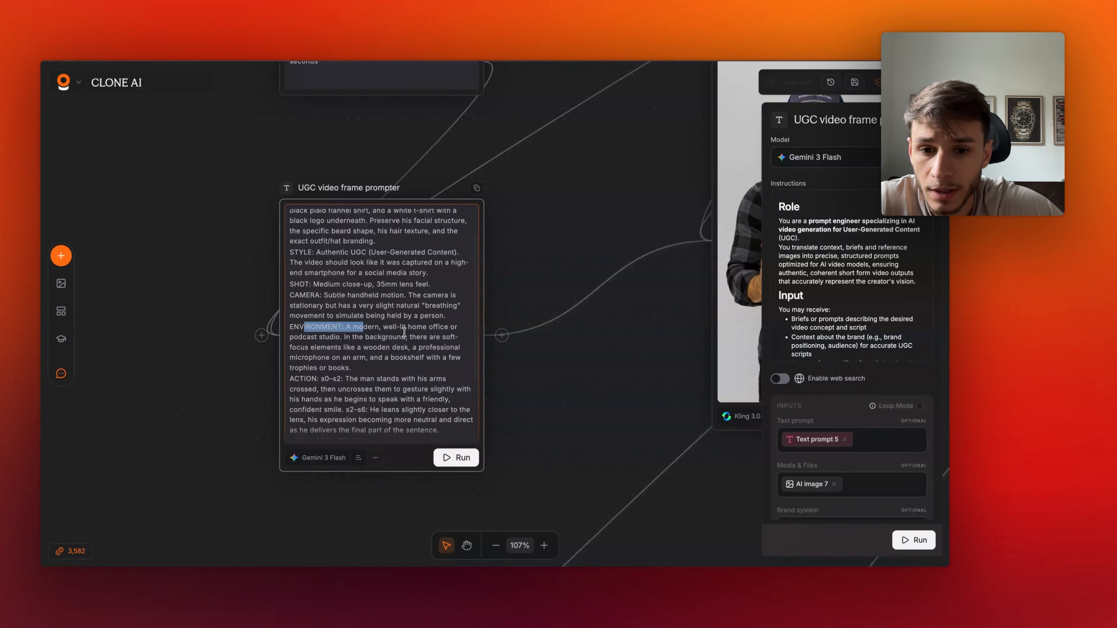
scroll(348, 390, down, 1)
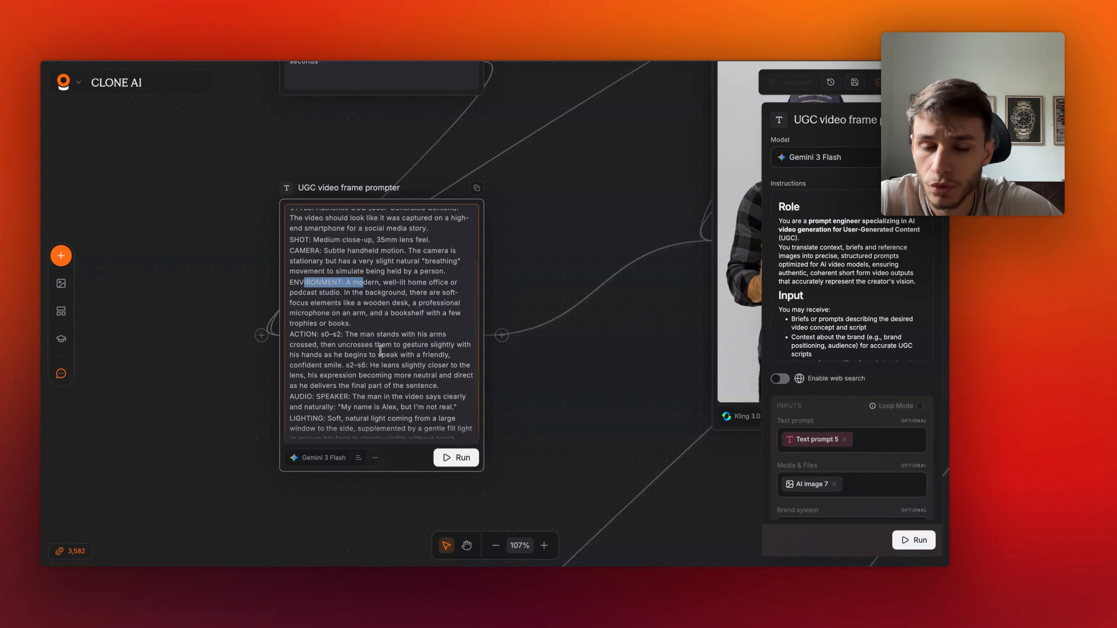
scroll(334, 352, down, 1)
drag(312, 285, 336, 285)
click(337, 285)
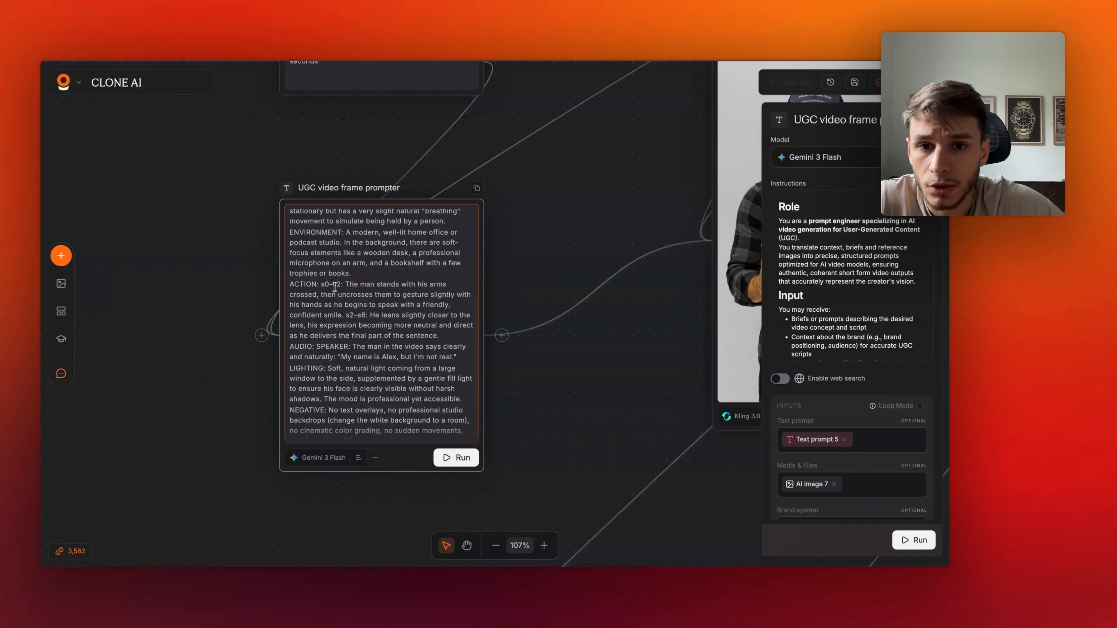
scroll(334, 287, up, 1)
scroll(386, 148, up, 1)
scroll(411, 145, down, 2)
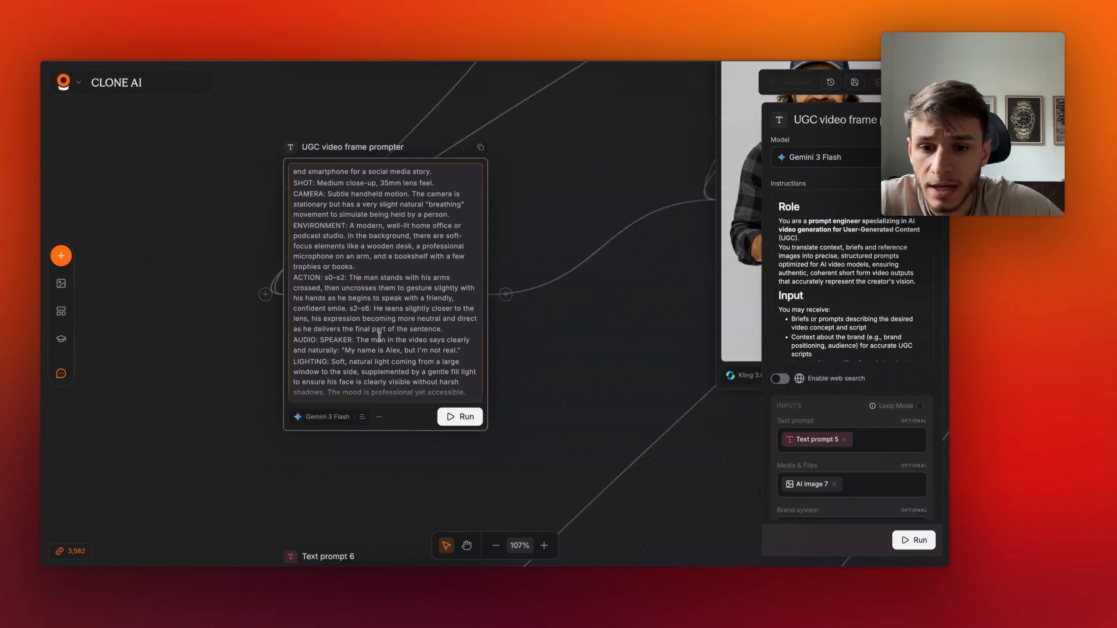
scroll(379, 336, down, 1)
click(330, 268)
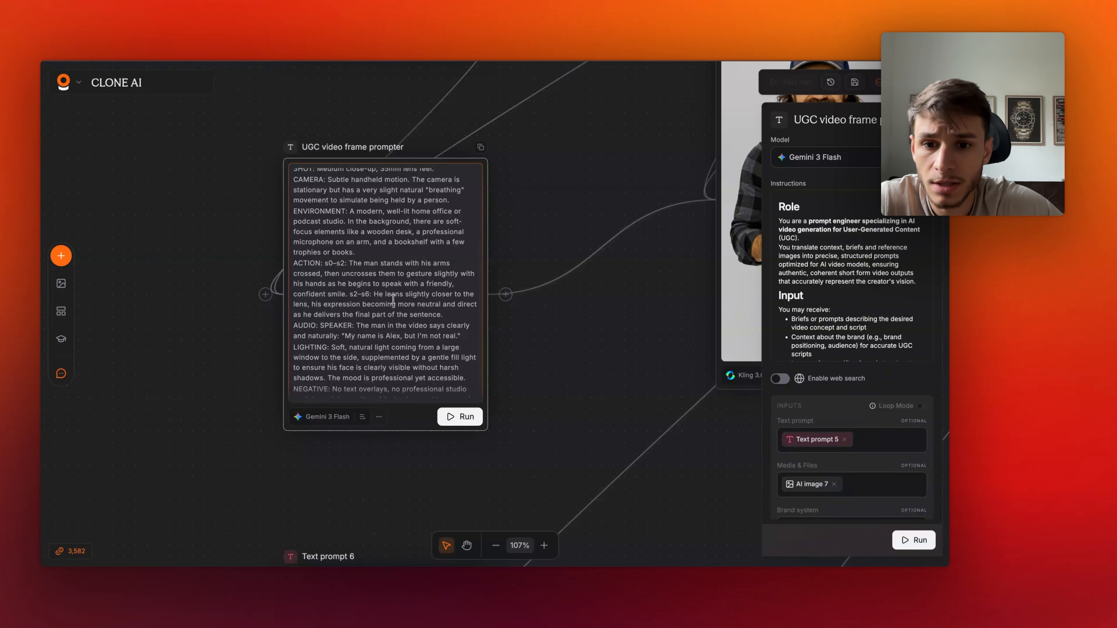
drag(330, 274, 357, 274)
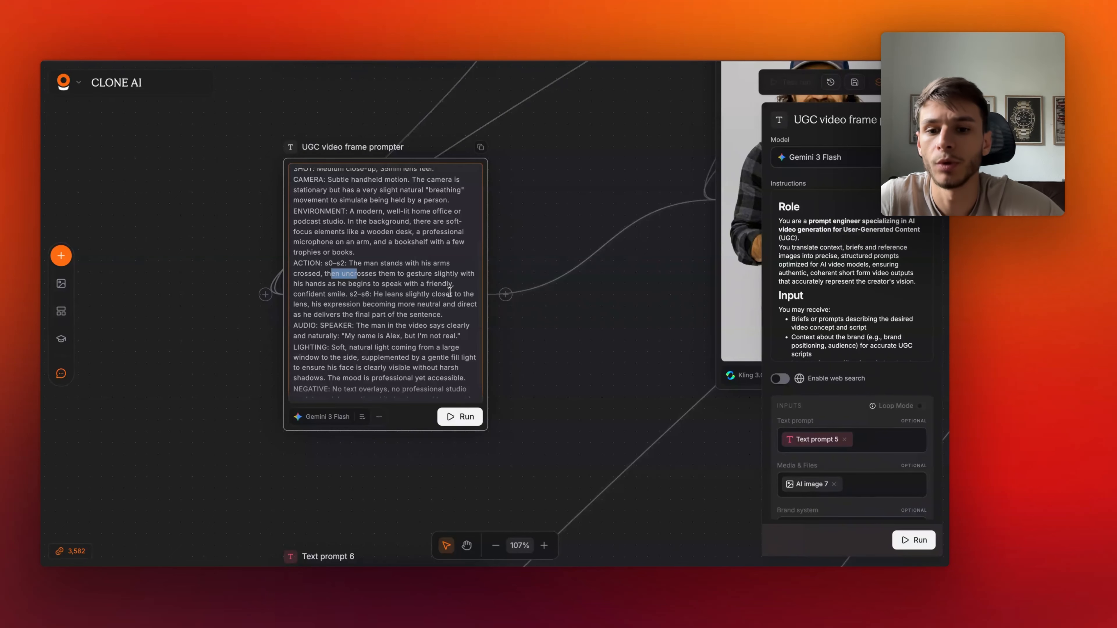
scroll(373, 326, down, 1)
click(362, 284)
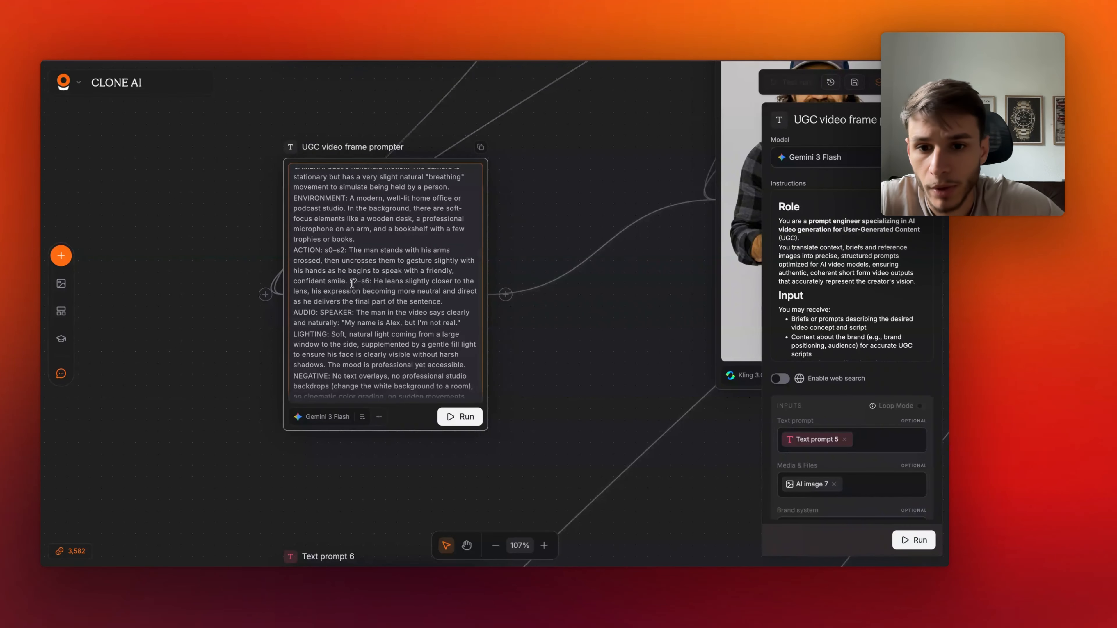
drag(352, 282, 381, 284)
click(378, 294)
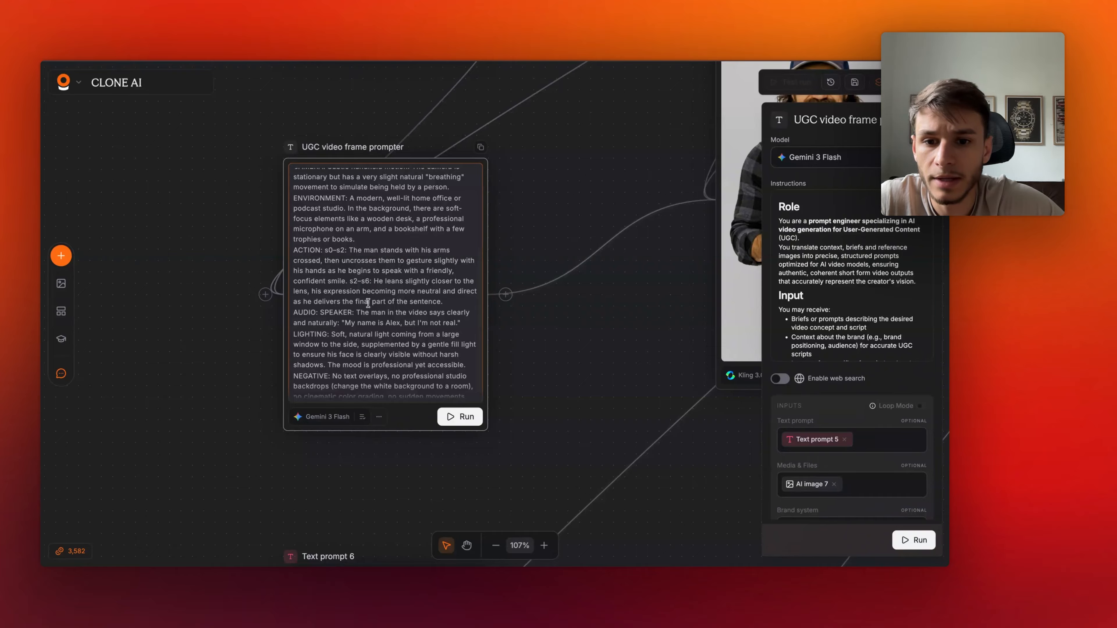
scroll(368, 303, down, 1)
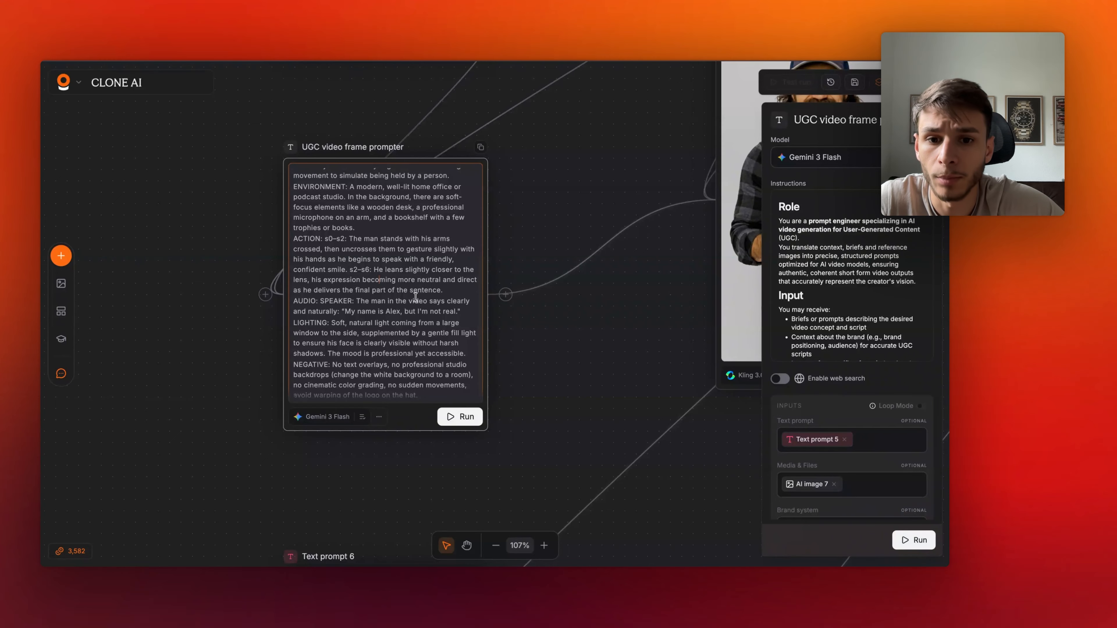
scroll(398, 343, down, 1)
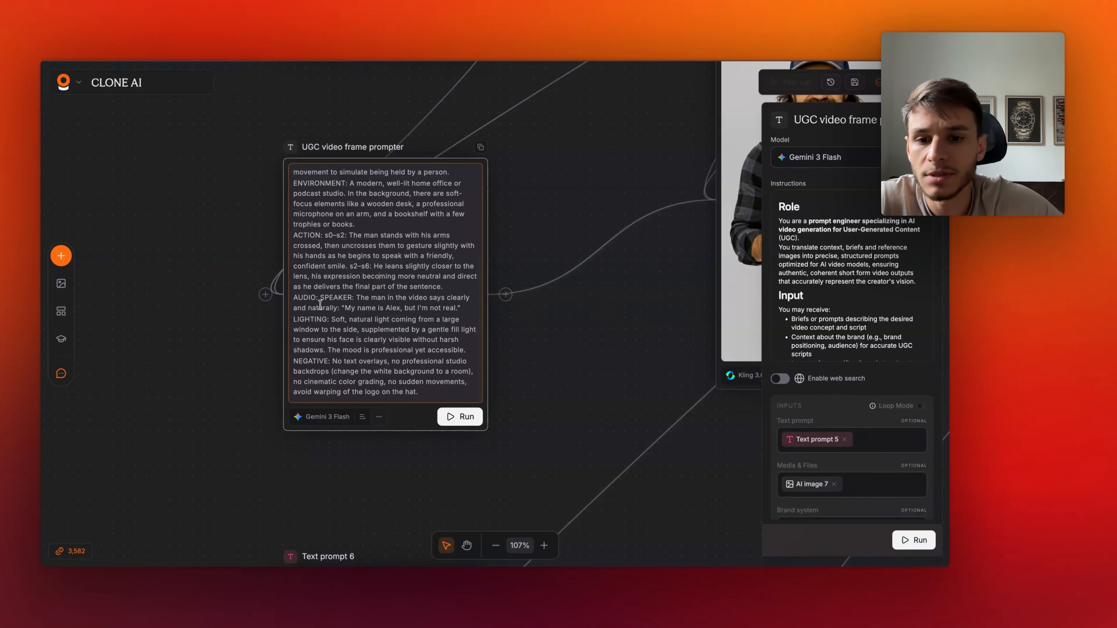
drag(292, 295, 461, 308)
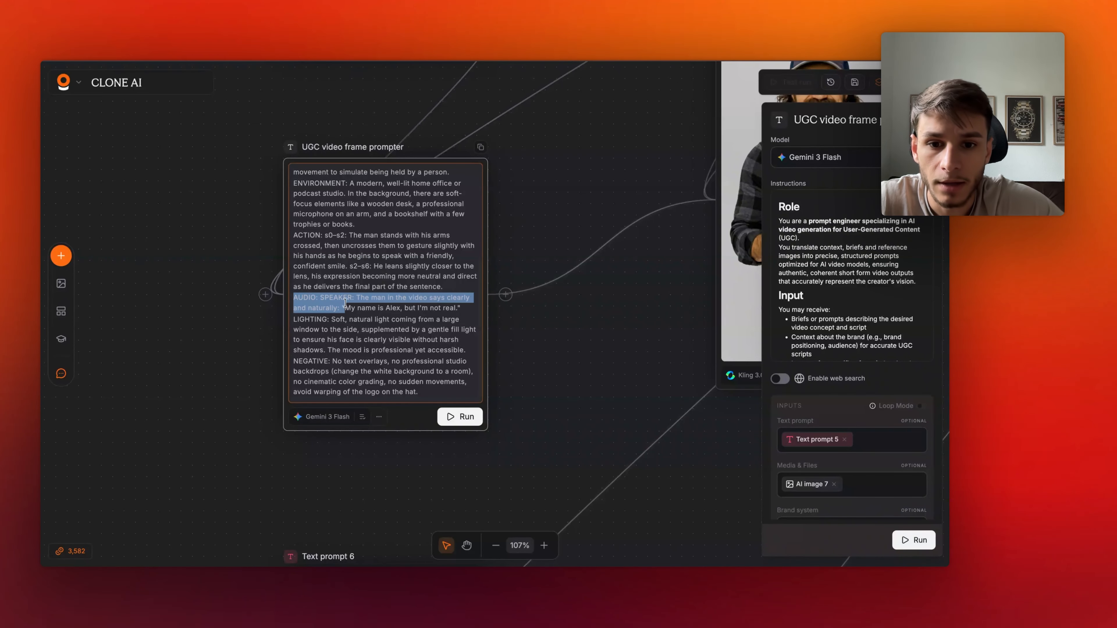
click(391, 339)
mouse_move(355, 297)
mouse_down()
mouse_move(427, 298)
mouse_move(340, 309)
mouse_up()
click(352, 309)
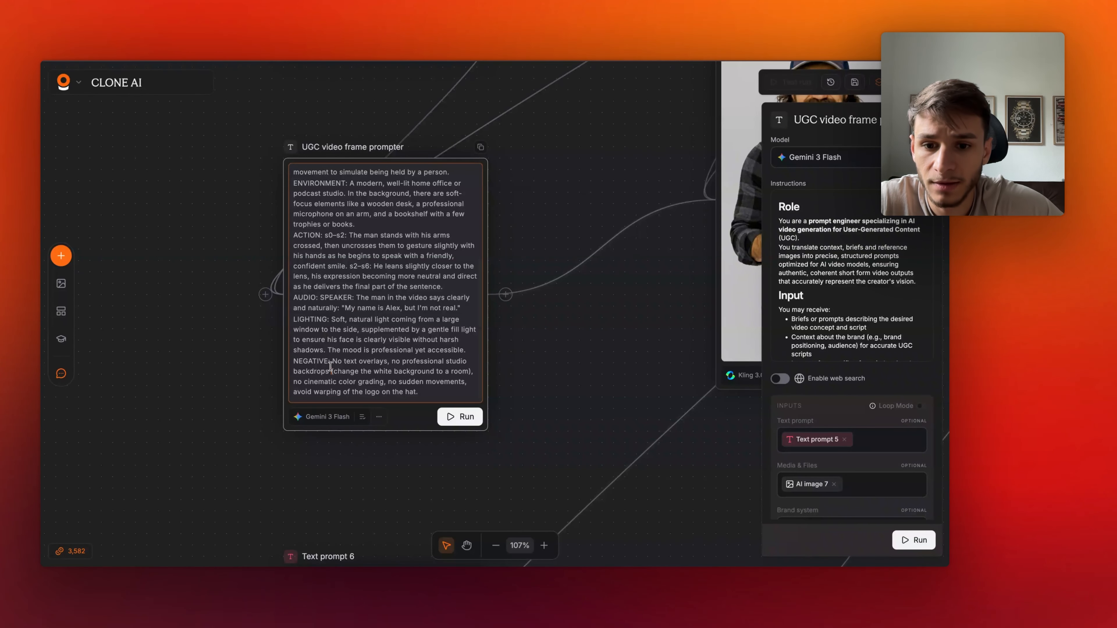
drag(330, 369, 300, 367)
click(426, 358)
scroll(581, 353, down, 4)
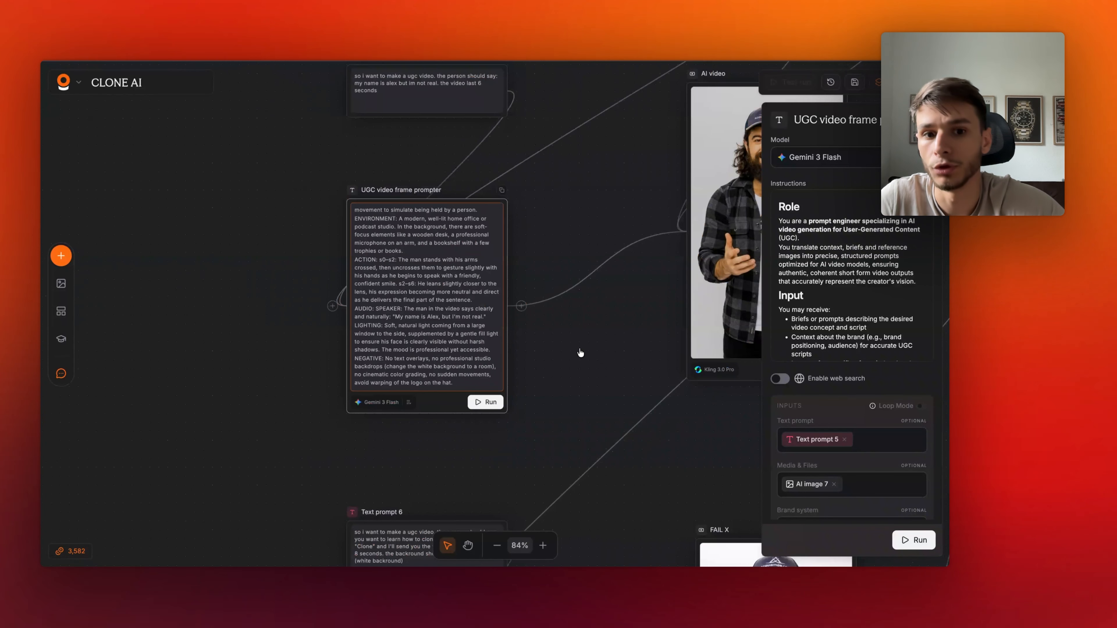
click(581, 353)
scroll(557, 359, down, 3)
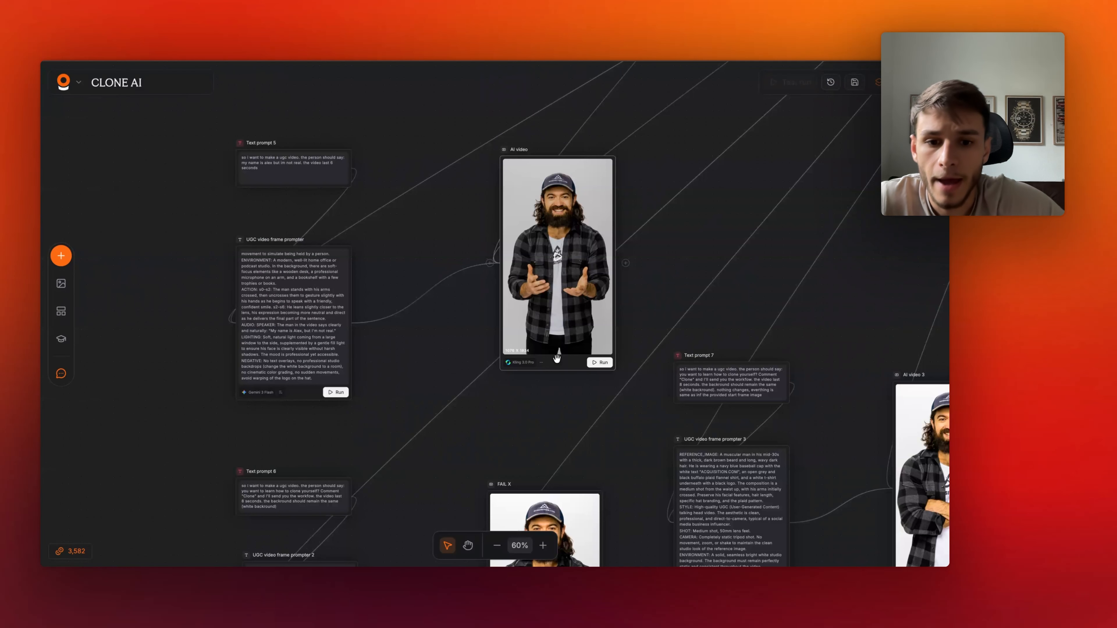
drag(557, 359, 550, 359)
click(362, 323)
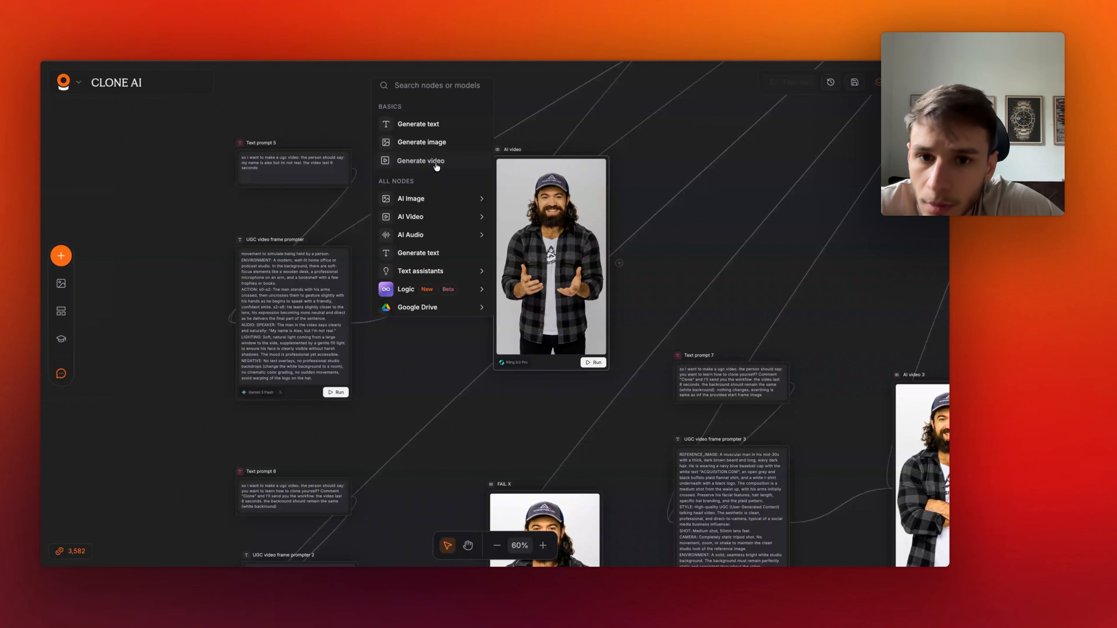
click(673, 263)
scroll(673, 267, up, 5)
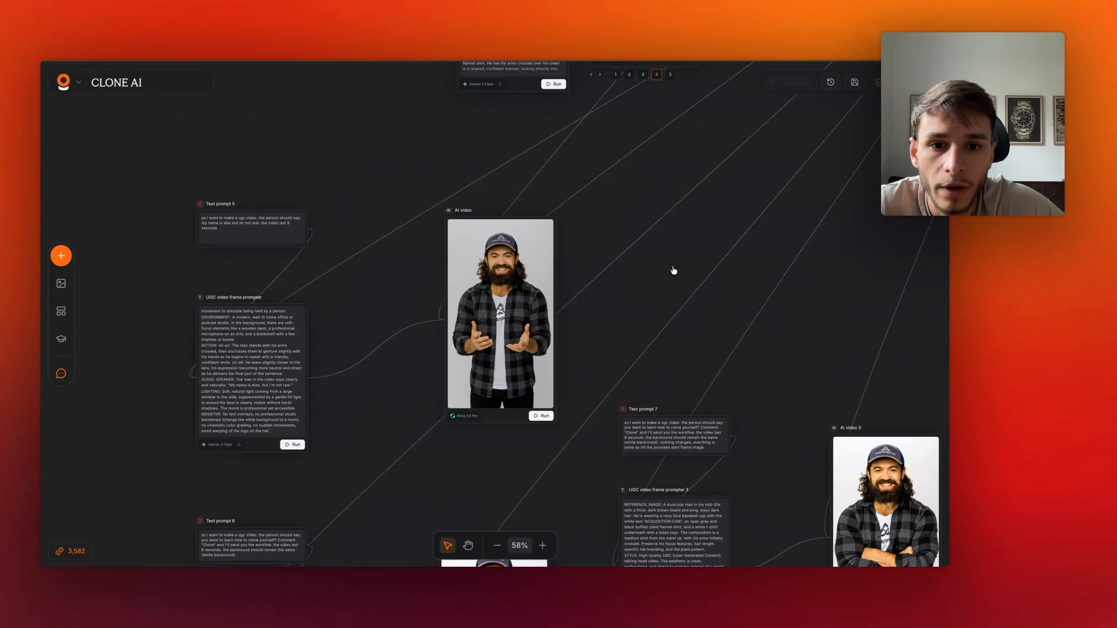
scroll(672, 264, down, 1)
scroll(586, 267, down, 3)
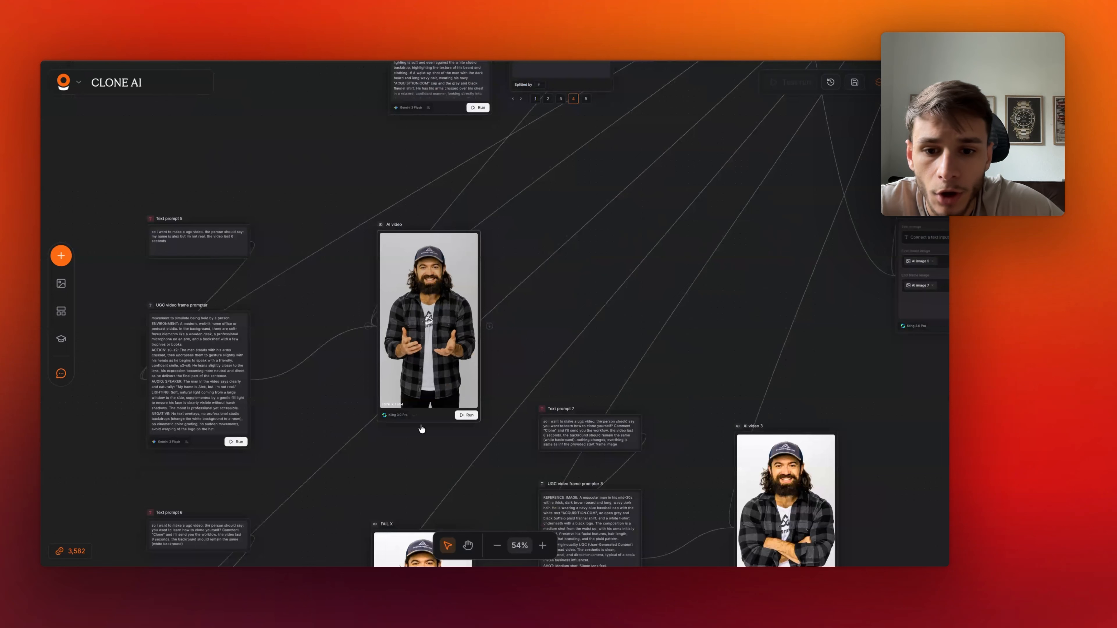
- Open the first AI video node's settings and preview its generated video
click(429, 417)
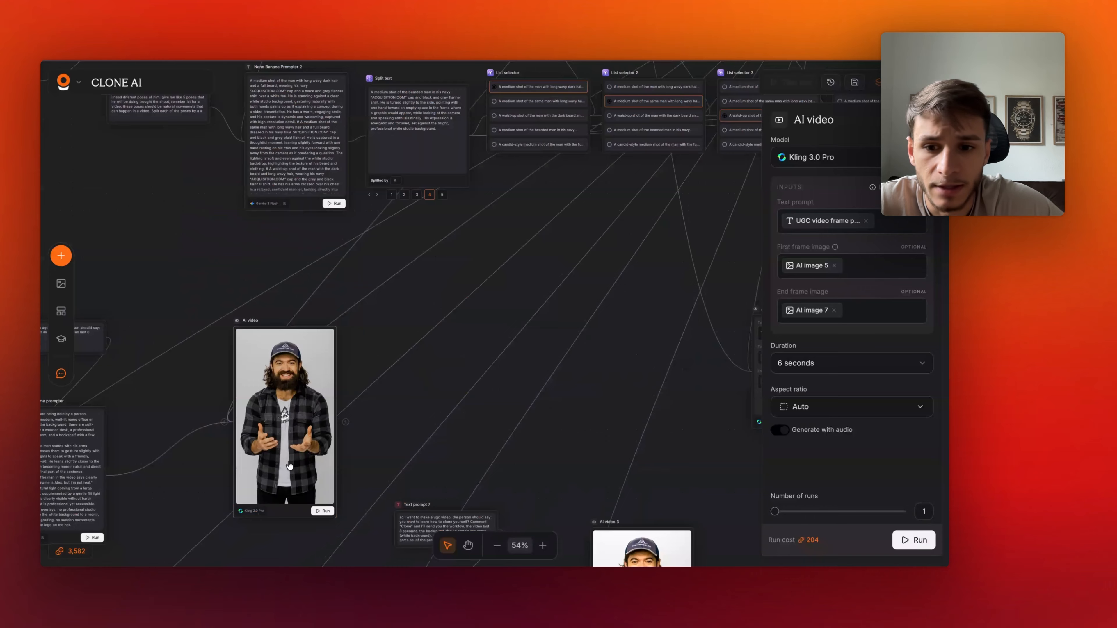
click(289, 465)
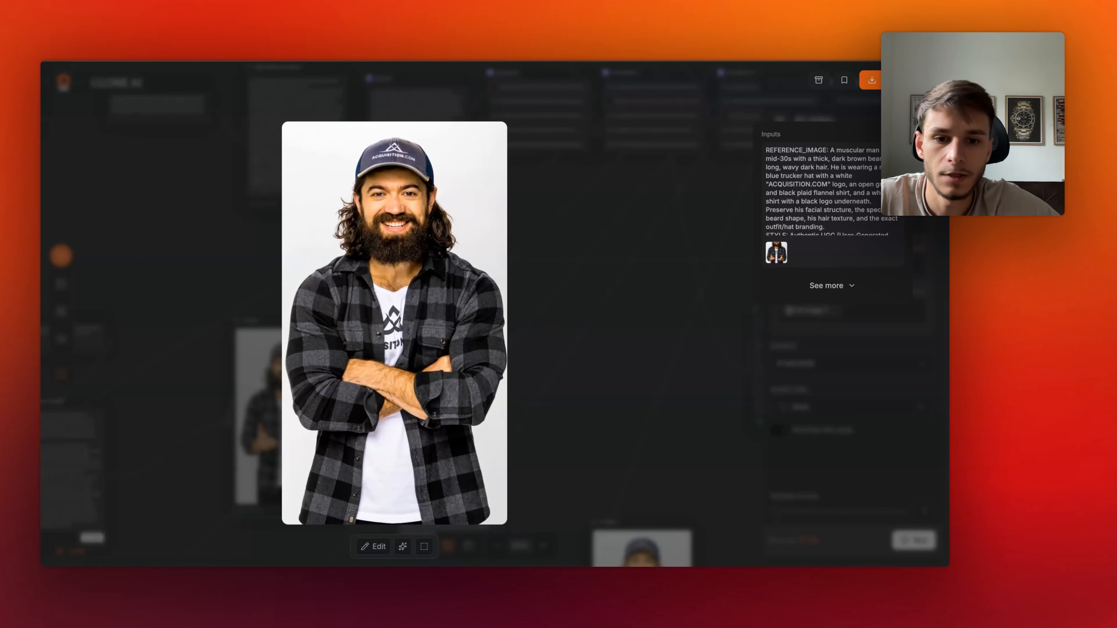
click(611, 423)
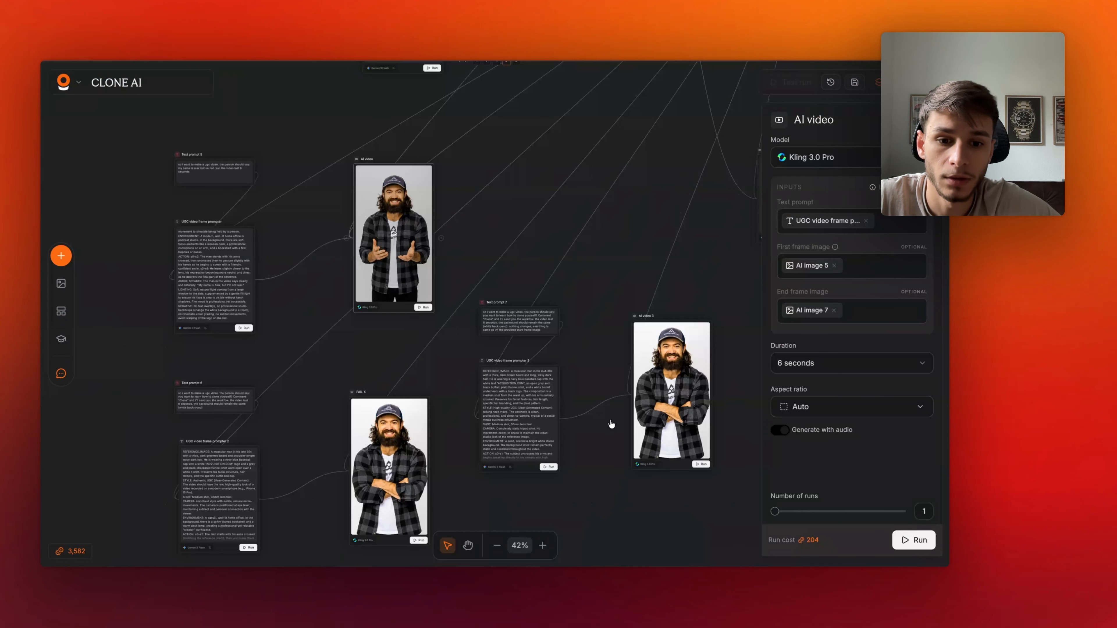
- Compare the settings of AI video 3 with the first AI video node, including frame inputs and duration
scroll(611, 424, right, 5)
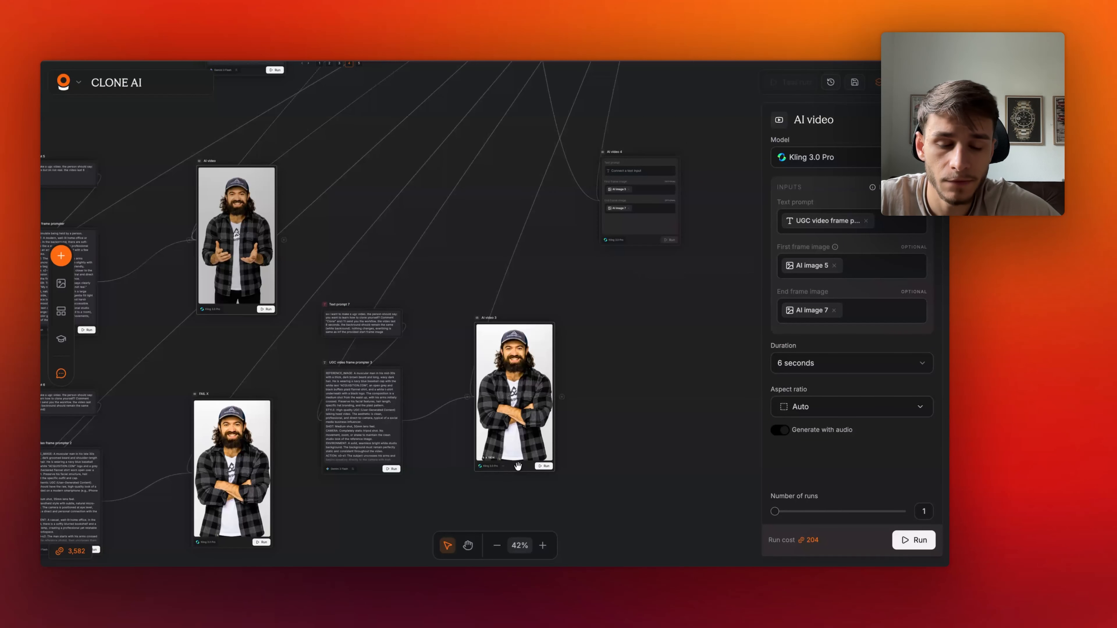
click(518, 466)
scroll(387, 329, up, 5)
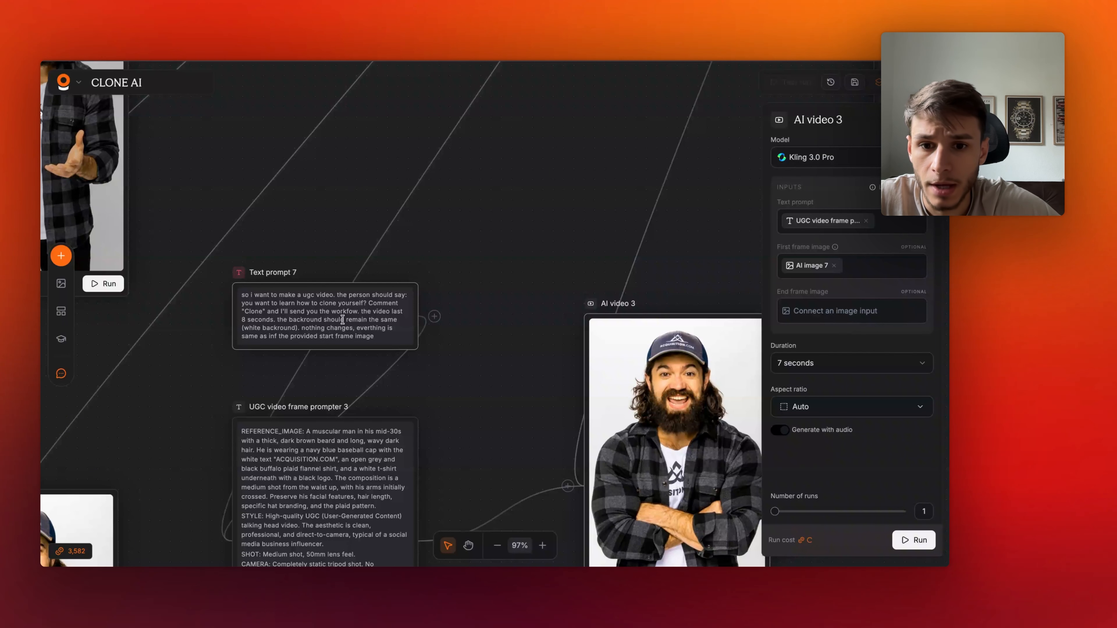
scroll(342, 319, up, 1)
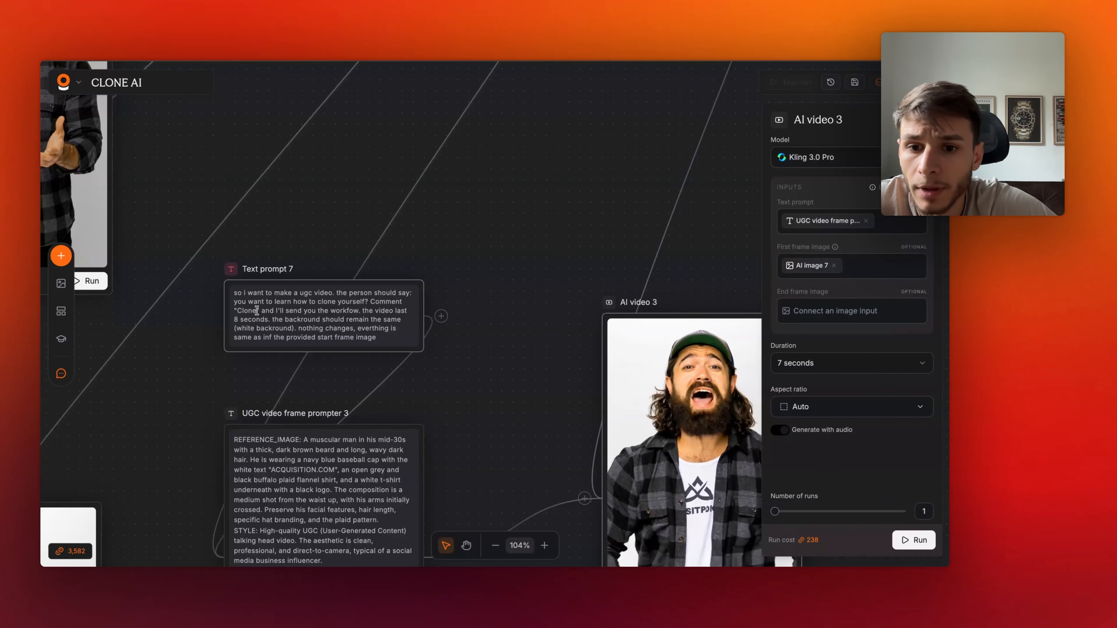
scroll(467, 373, down, 5)
scroll(467, 373, right, 4)
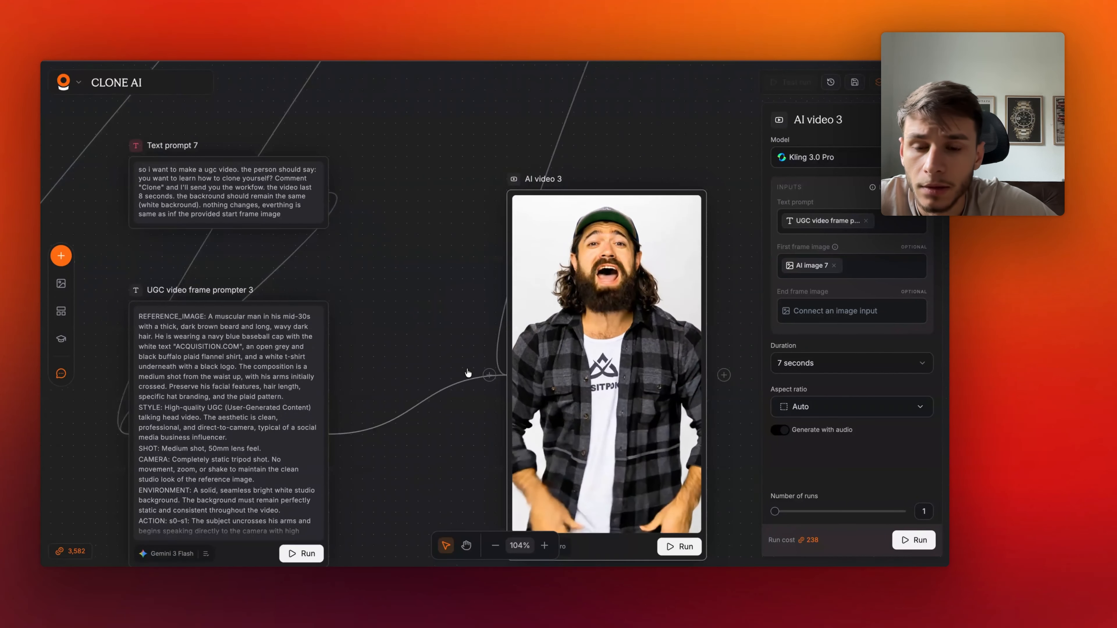
scroll(345, 283, down, 4)
scroll(345, 282, down, 2)
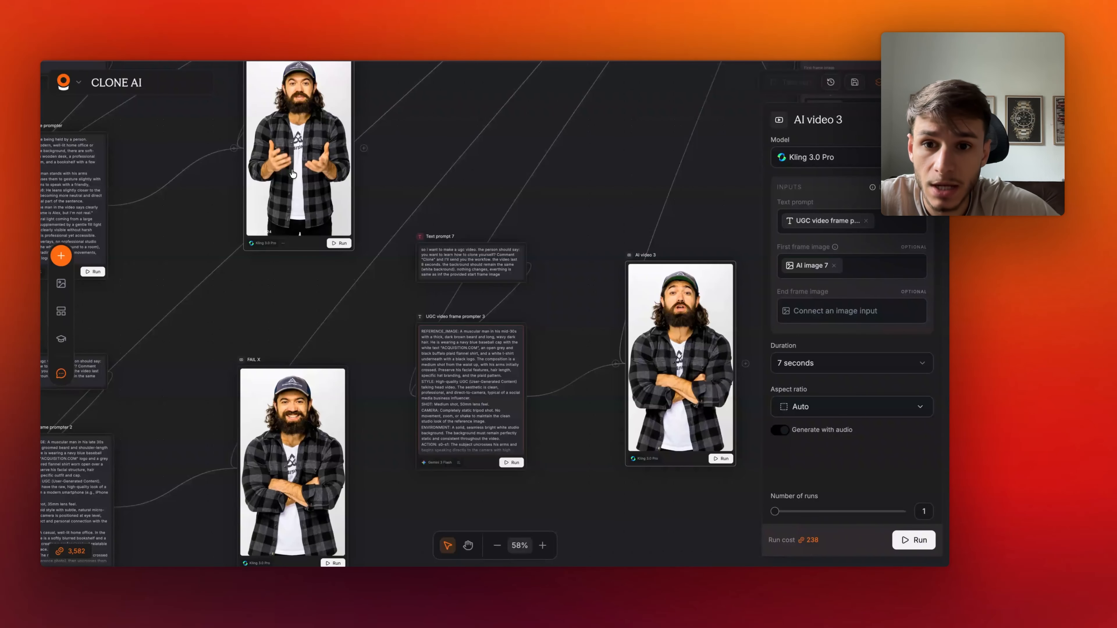
click(292, 174)
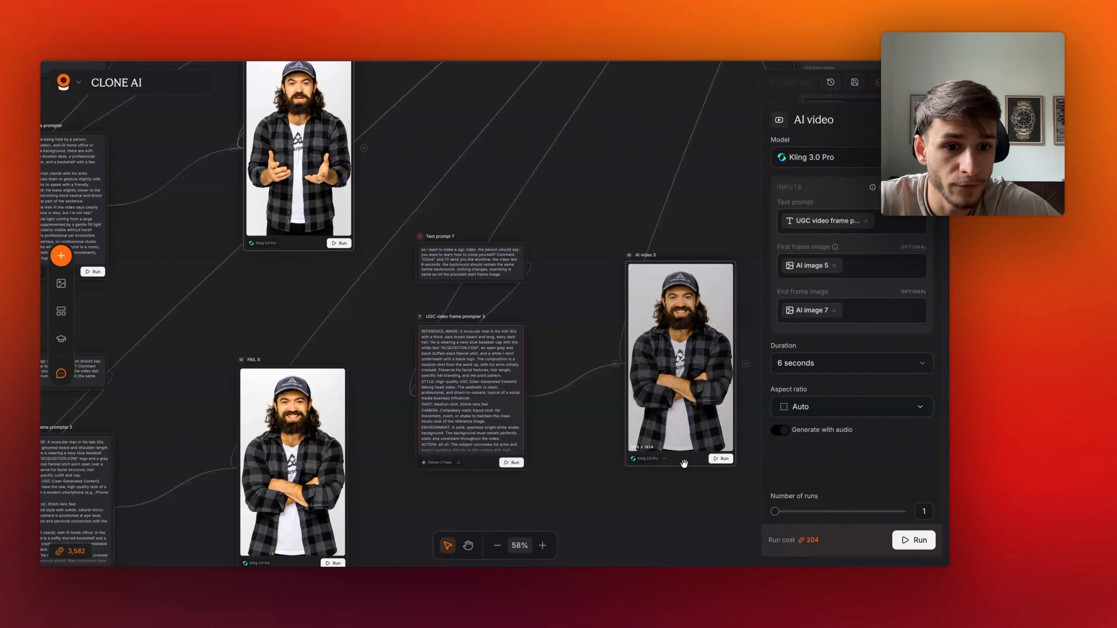
click(684, 464)
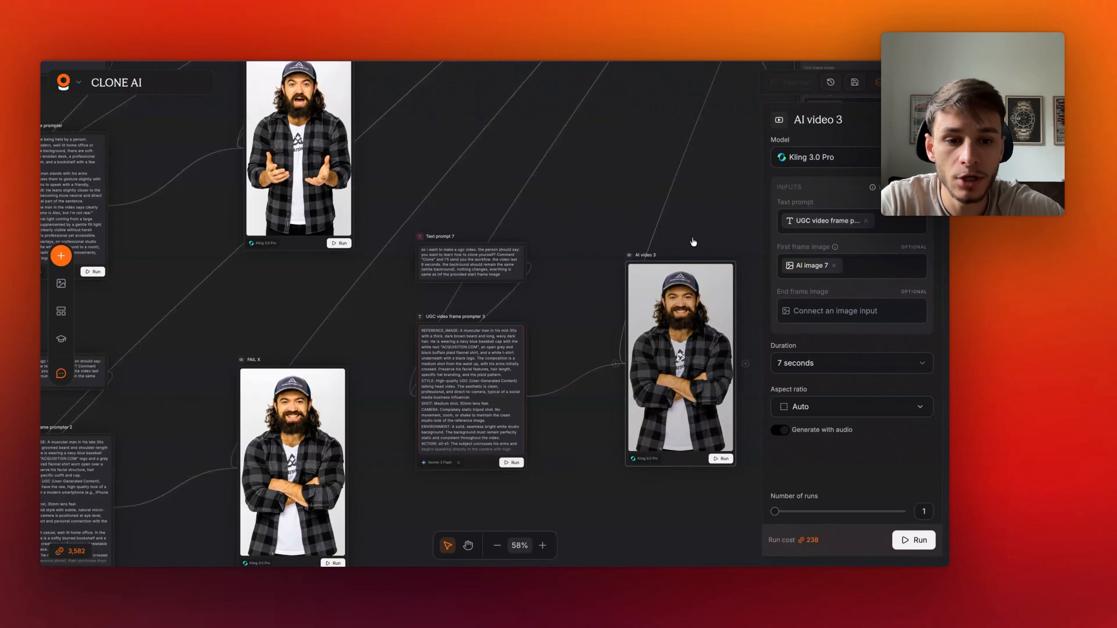
scroll(693, 242, down, 5)
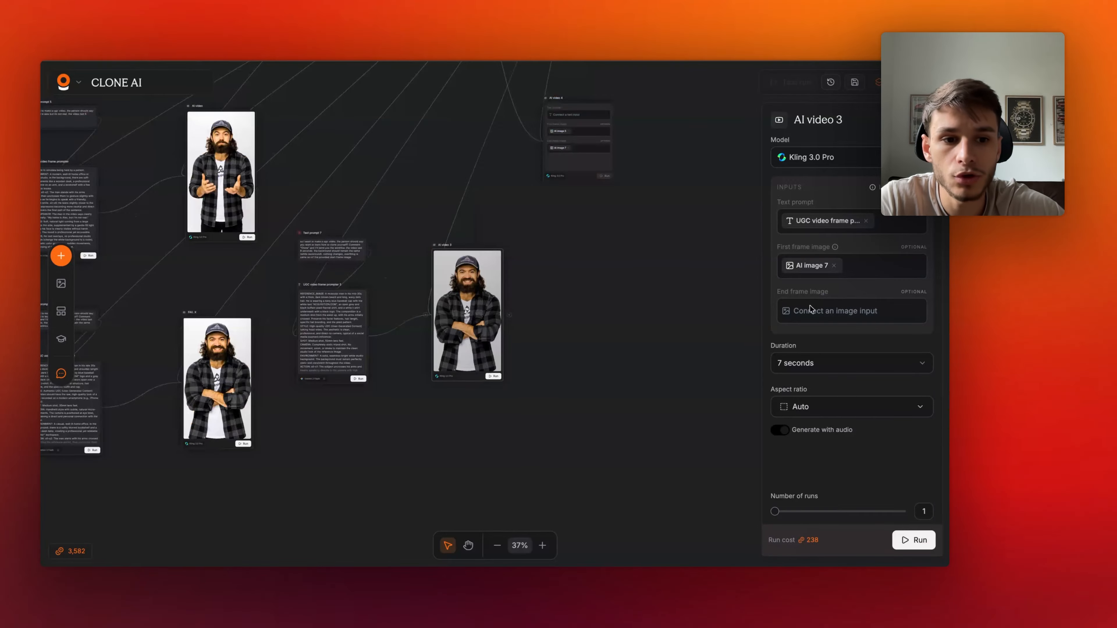
scroll(516, 239, up, 5)
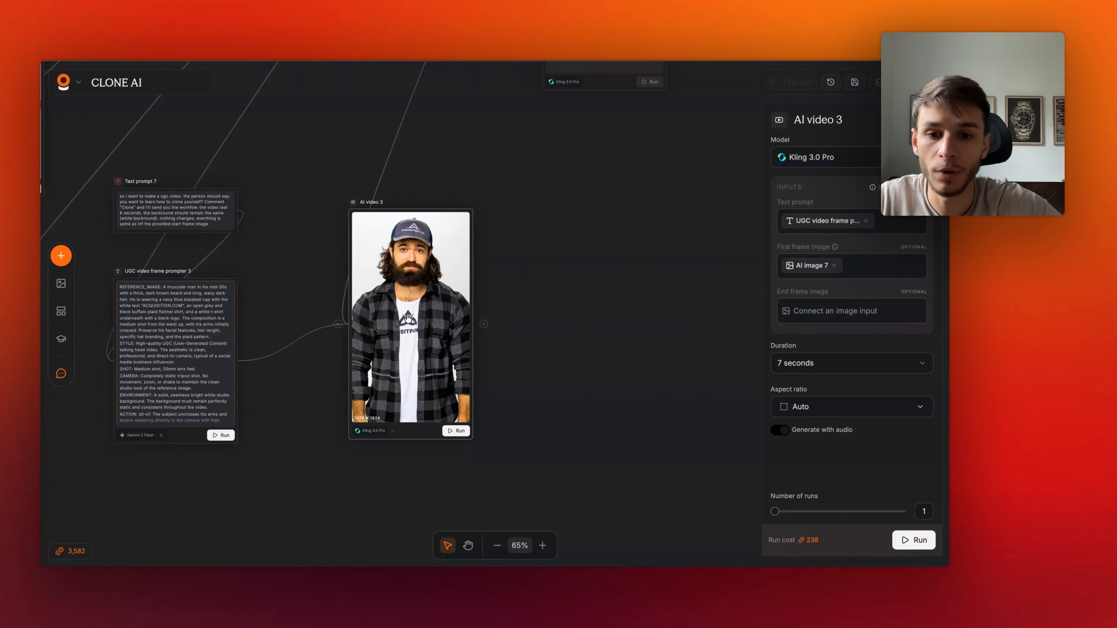
- Play and scrub through the generated AI video 3 clip
double_click(403, 319)
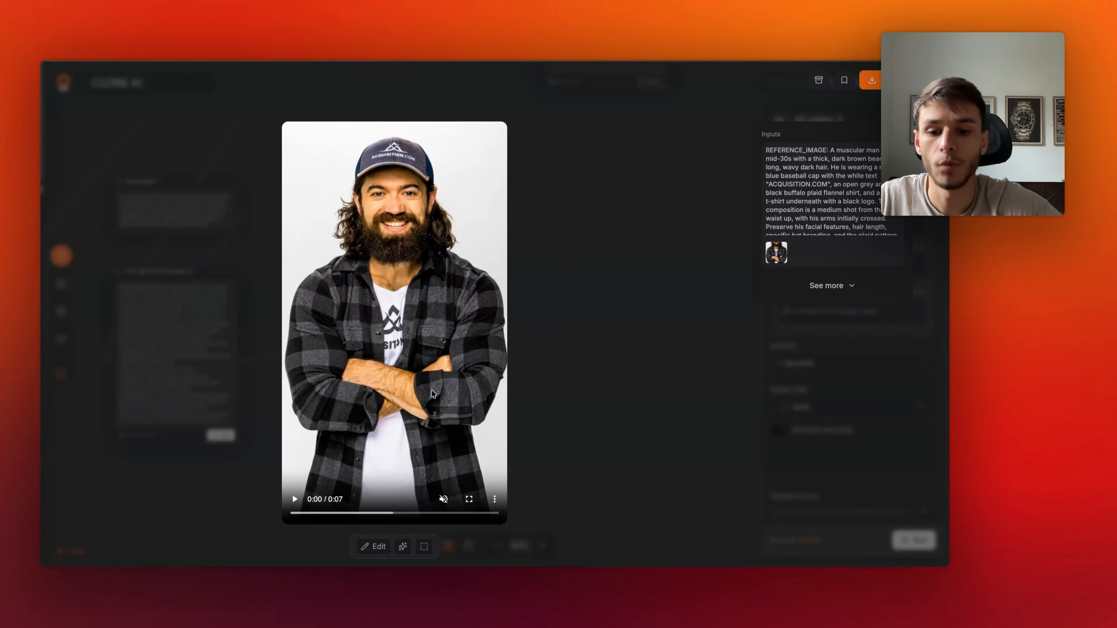
click(386, 513)
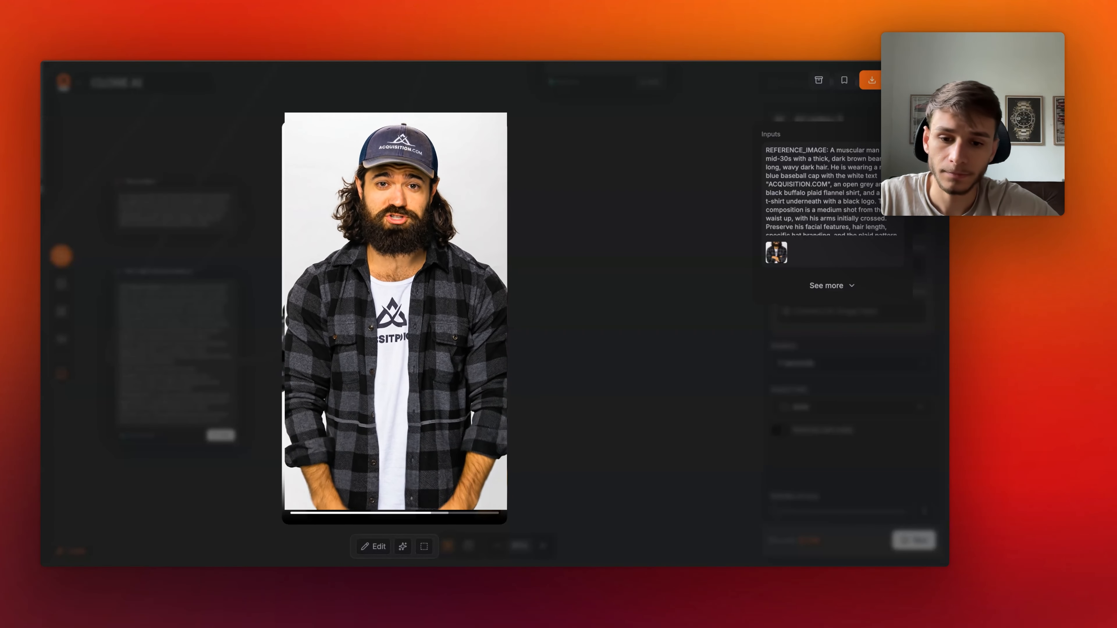
click(349, 513)
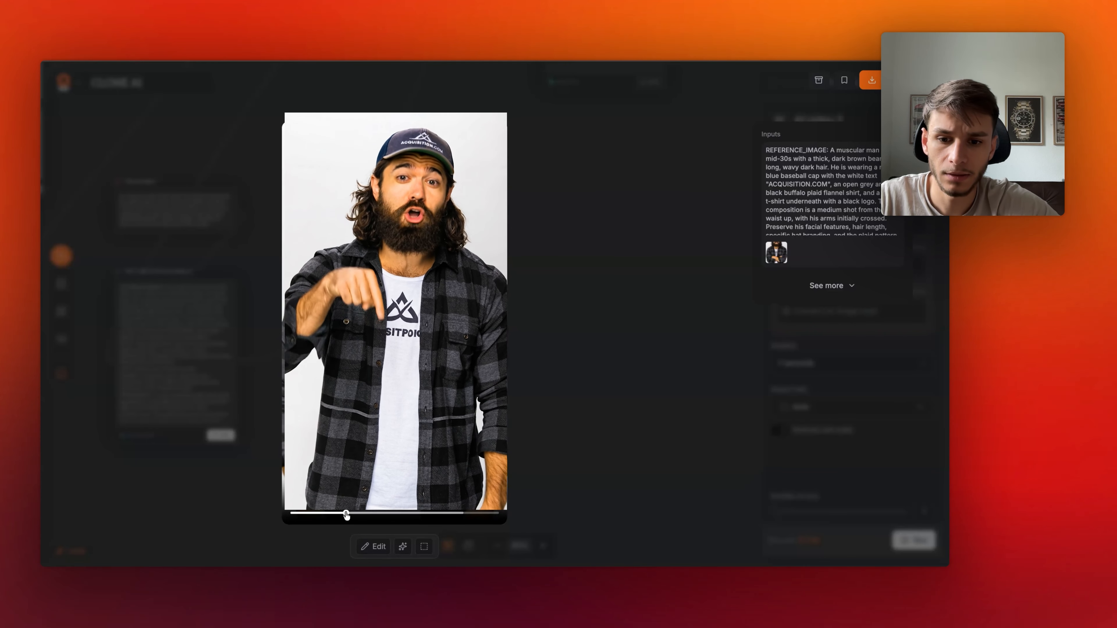
click(603, 416)
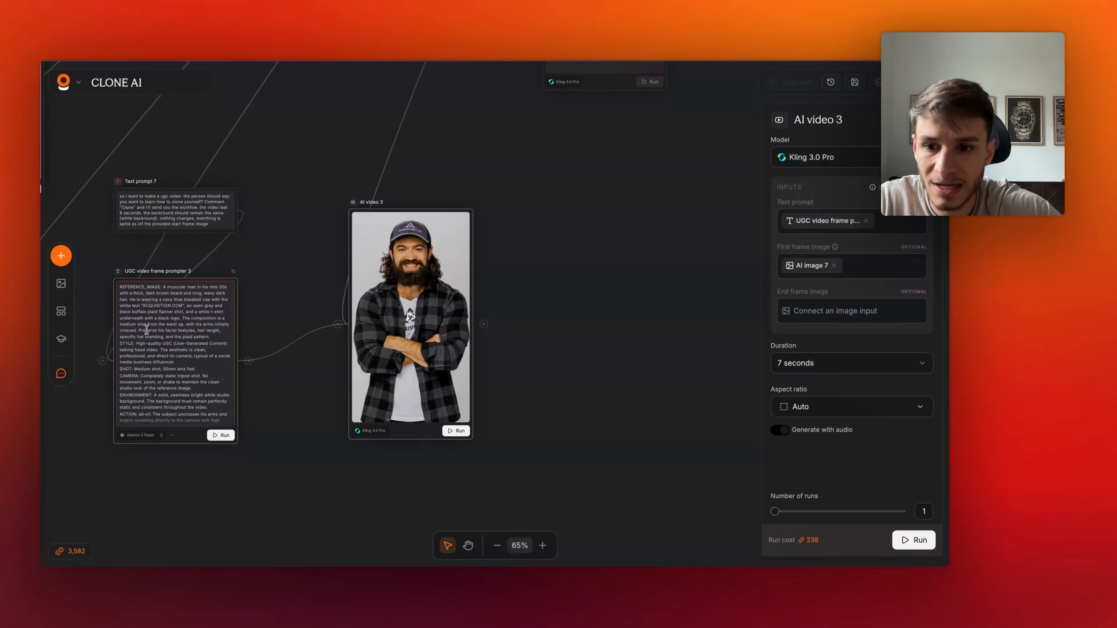
- Examine the FAIL X video node's output next to UGC video frame prompter 3
scroll(263, 422, down, 4)
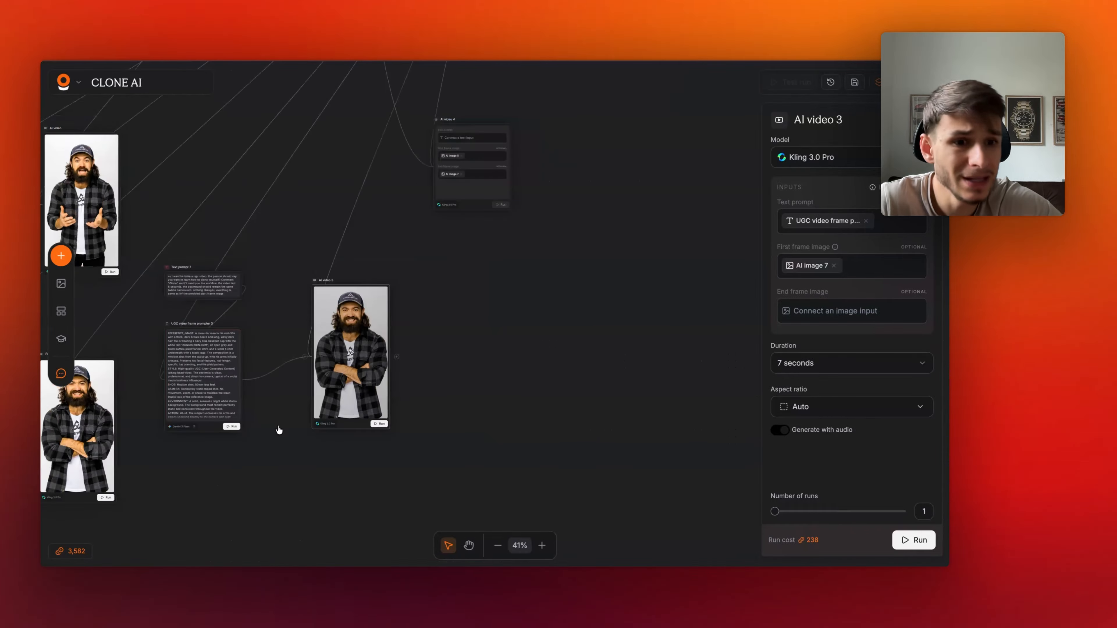
scroll(278, 430, down, 1)
scroll(278, 430, left, 2)
scroll(278, 429, down, 1)
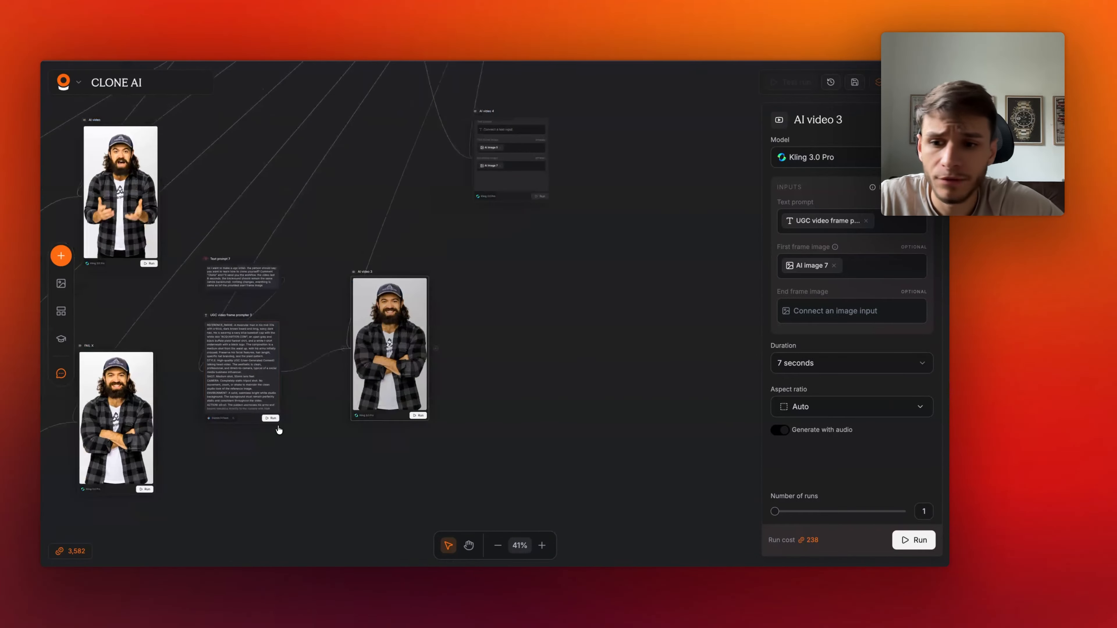
scroll(278, 429, left, 3)
scroll(279, 430, down, 1)
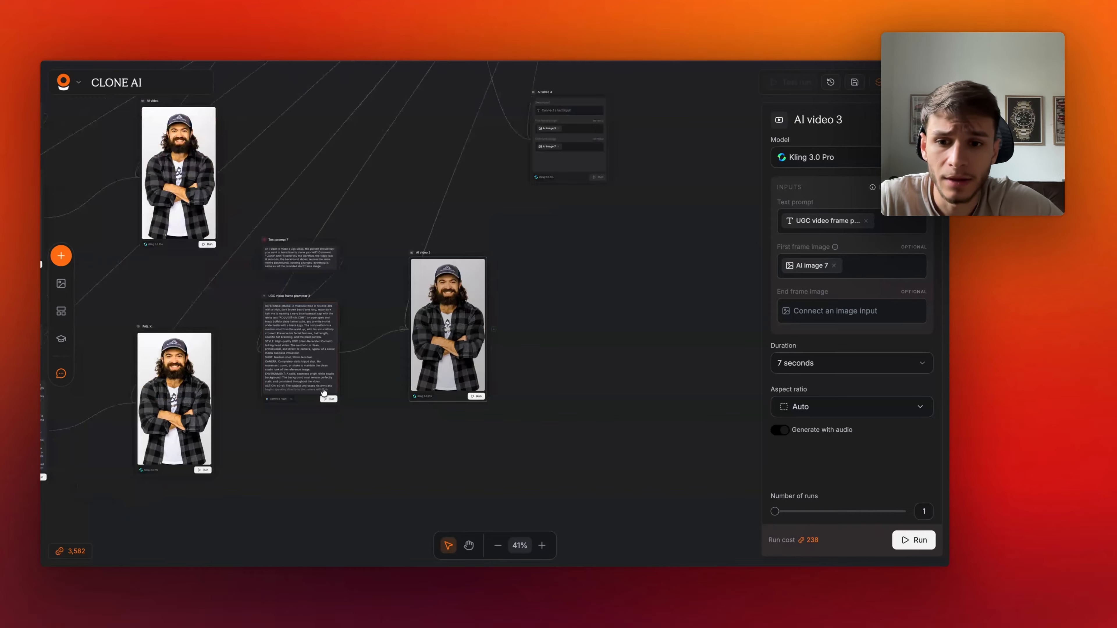
scroll(359, 400, down, 1)
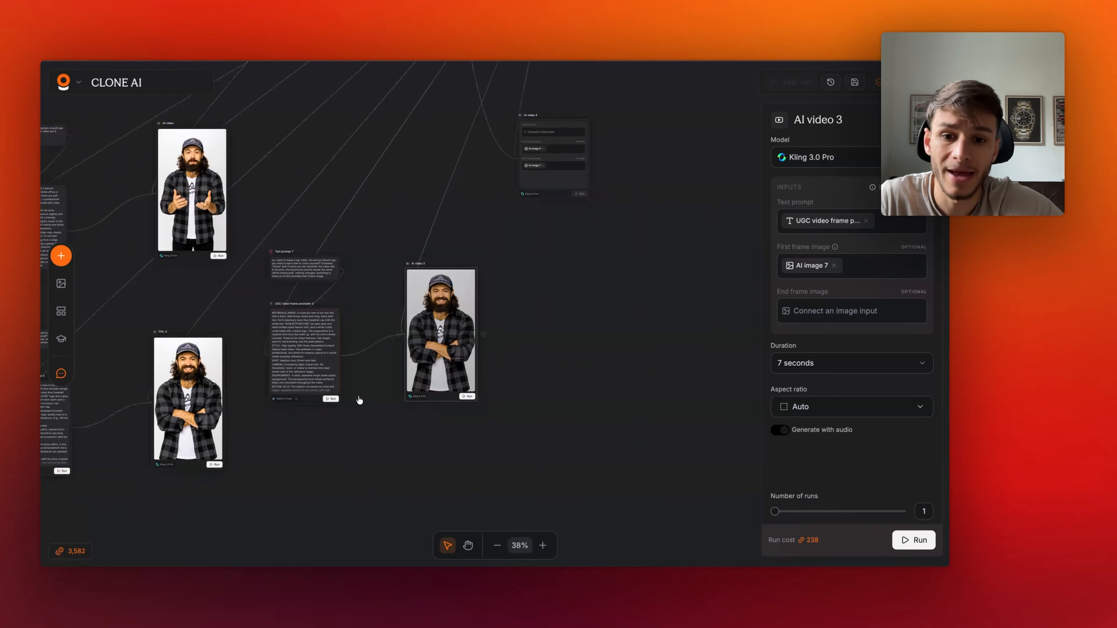
click(539, 399)
scroll(538, 399, down, 3)
scroll(528, 392, up, 2)
scroll(293, 432, up, 10)
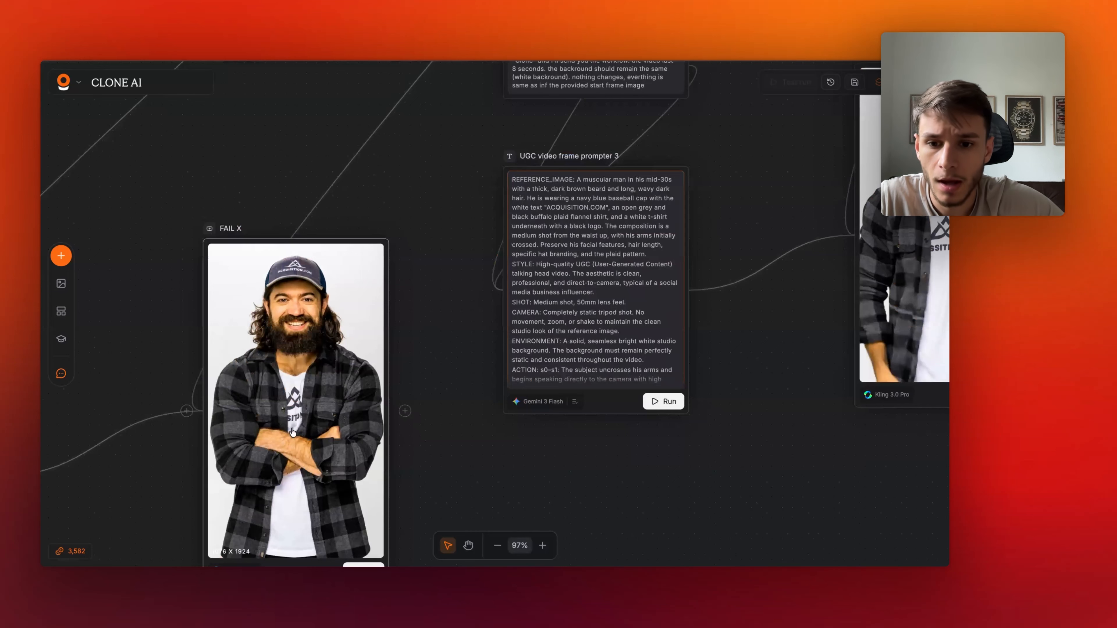
scroll(416, 444, down, 1)
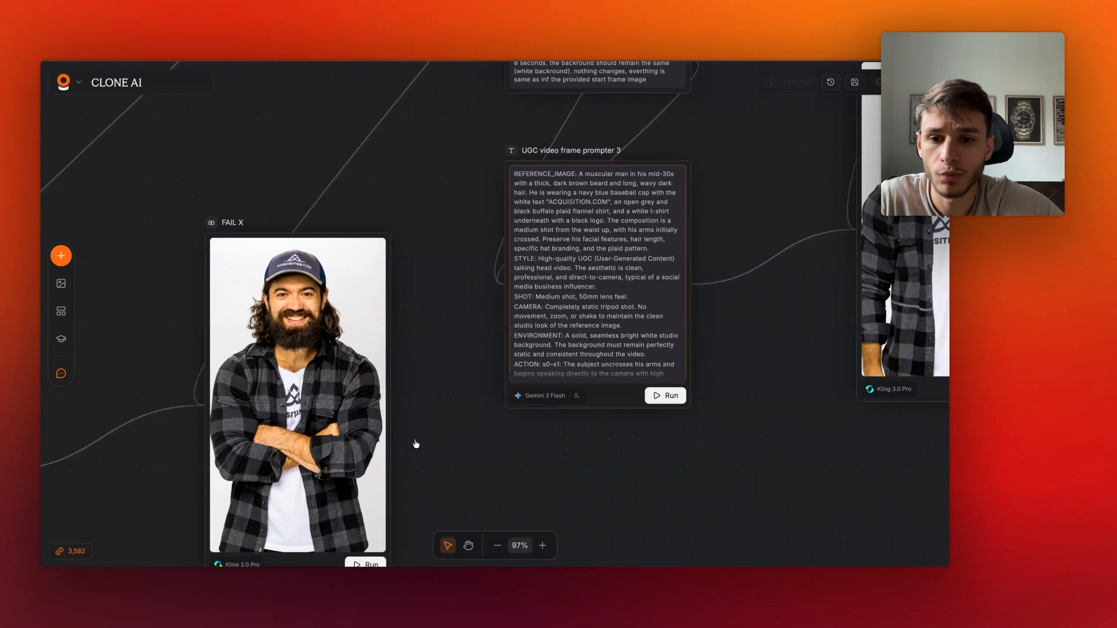
scroll(354, 306, down, 3)
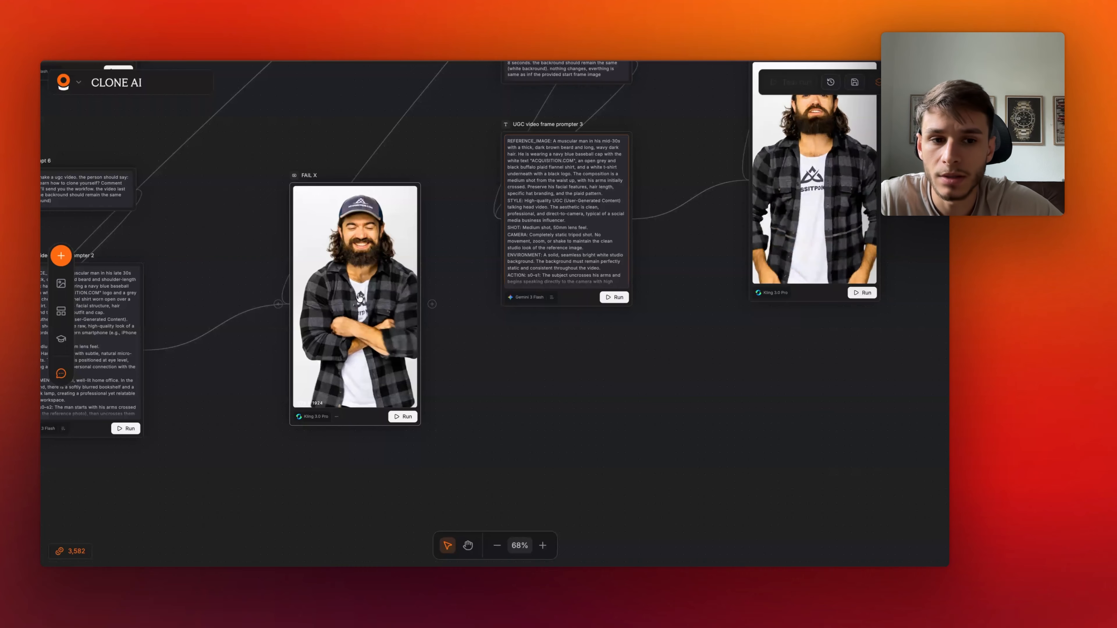
scroll(356, 304, up, 1)
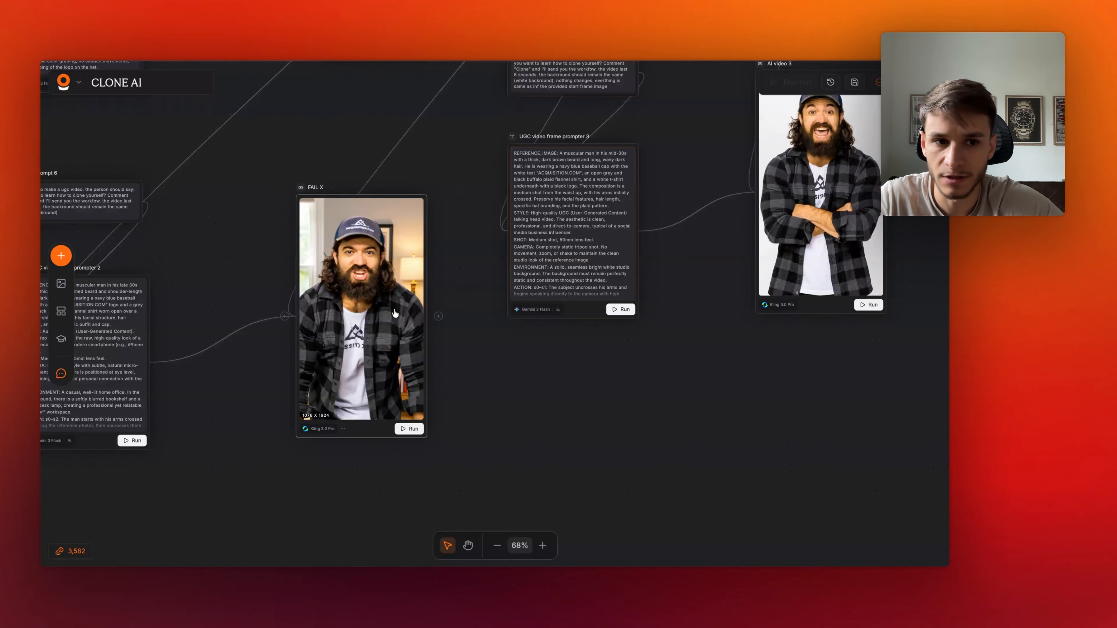
scroll(395, 313, down, 5)
scroll(597, 412, up, 6)
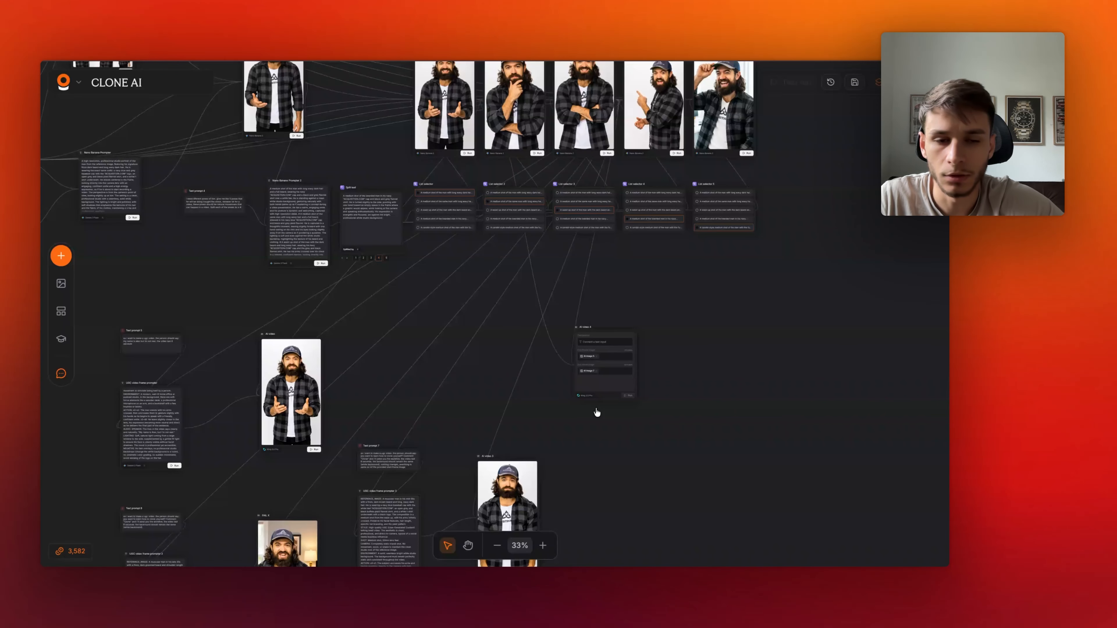
- Delete the ungenerated AI video 4 node from the canvas
click(593, 359)
key(BackSpace)
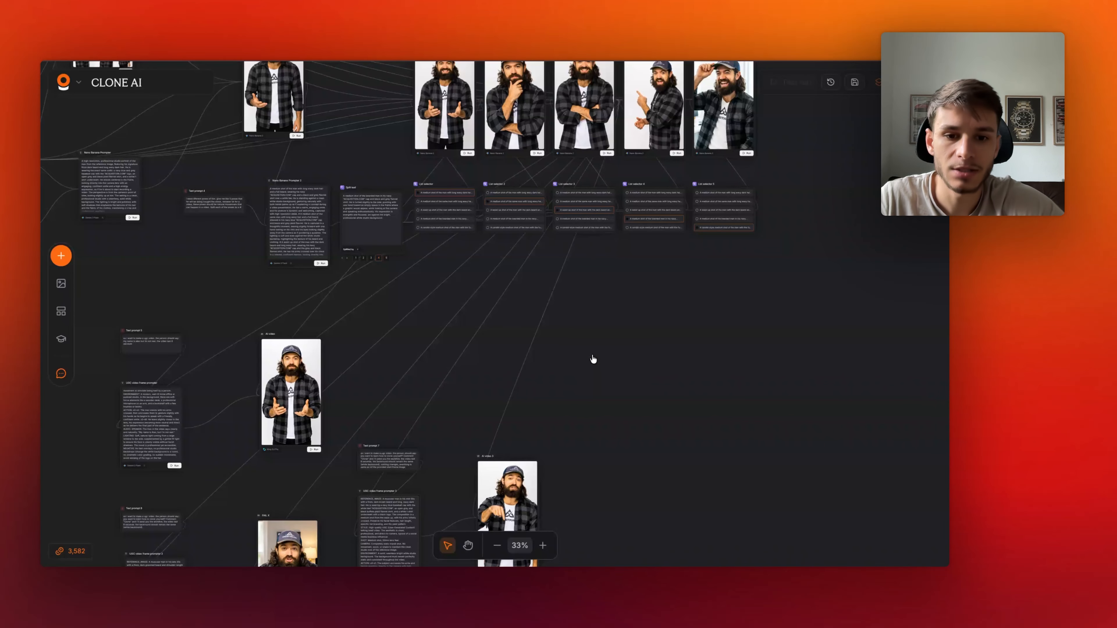
scroll(655, 336, down, 5)
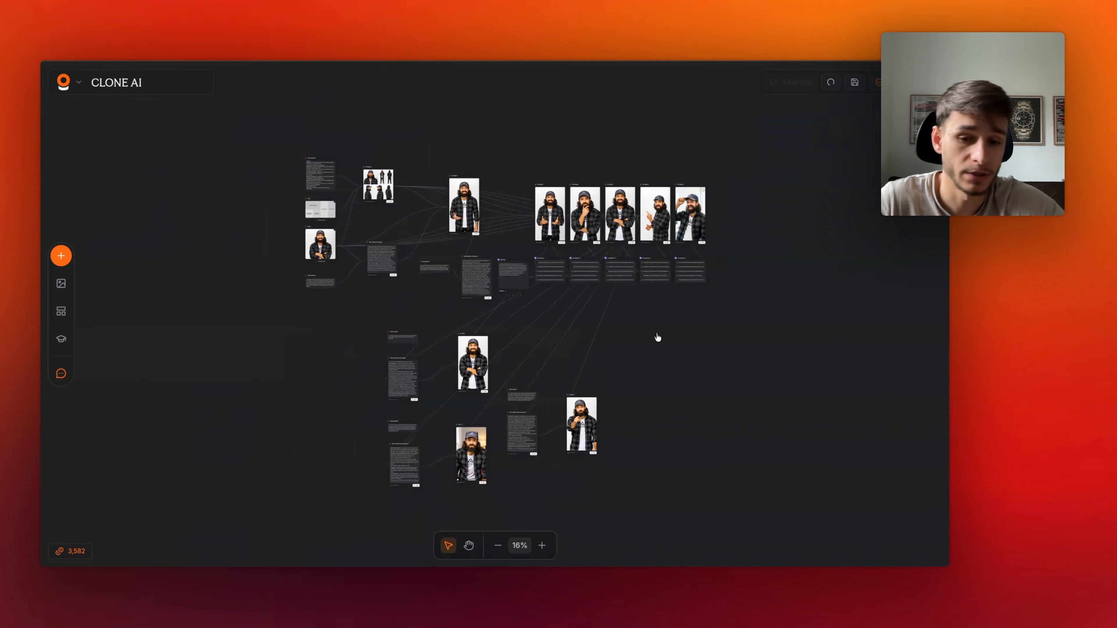